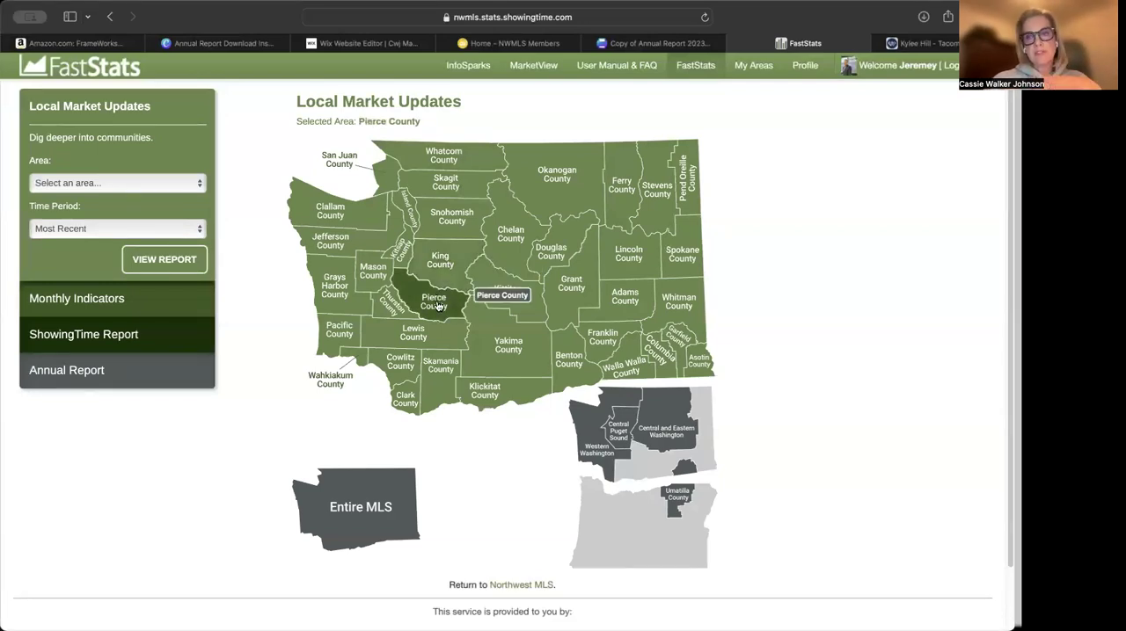
# Open the most recent local market report for the Sumner zip code 98390 in Pierce County's Tacoma area and view its residential metrics
pyautogui.click(438, 306)
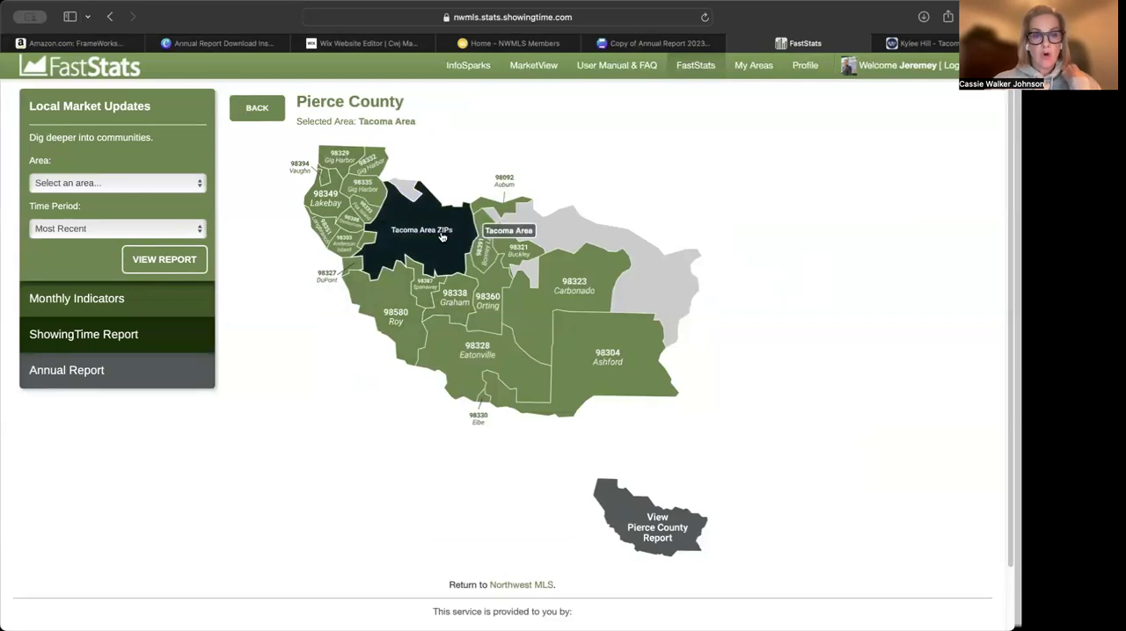
pyautogui.click(441, 237)
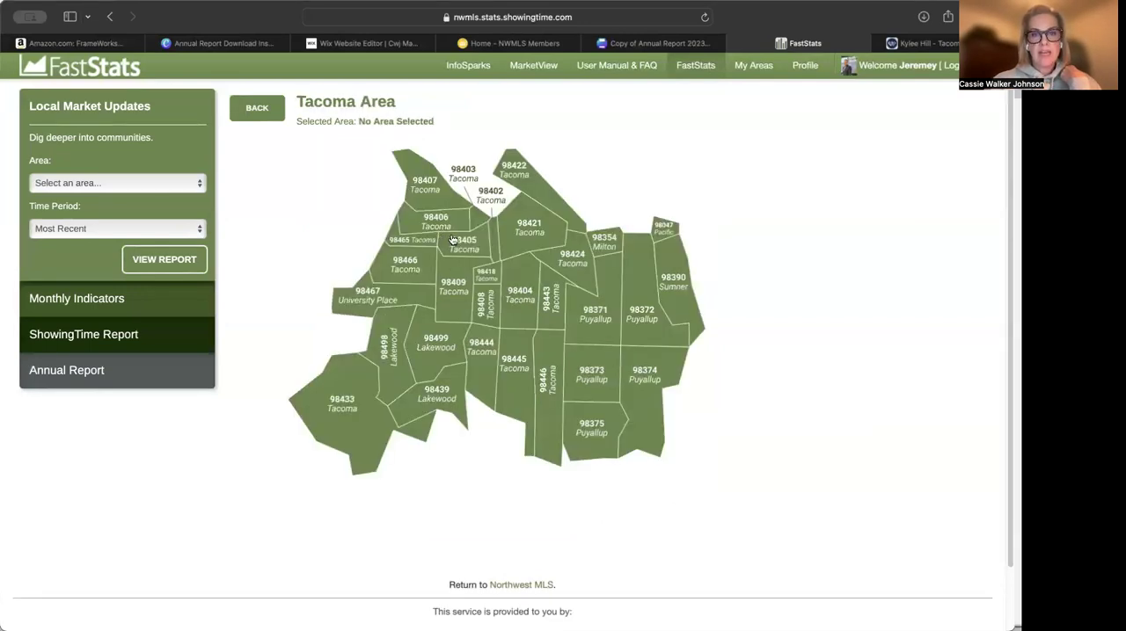
pyautogui.click(527, 224)
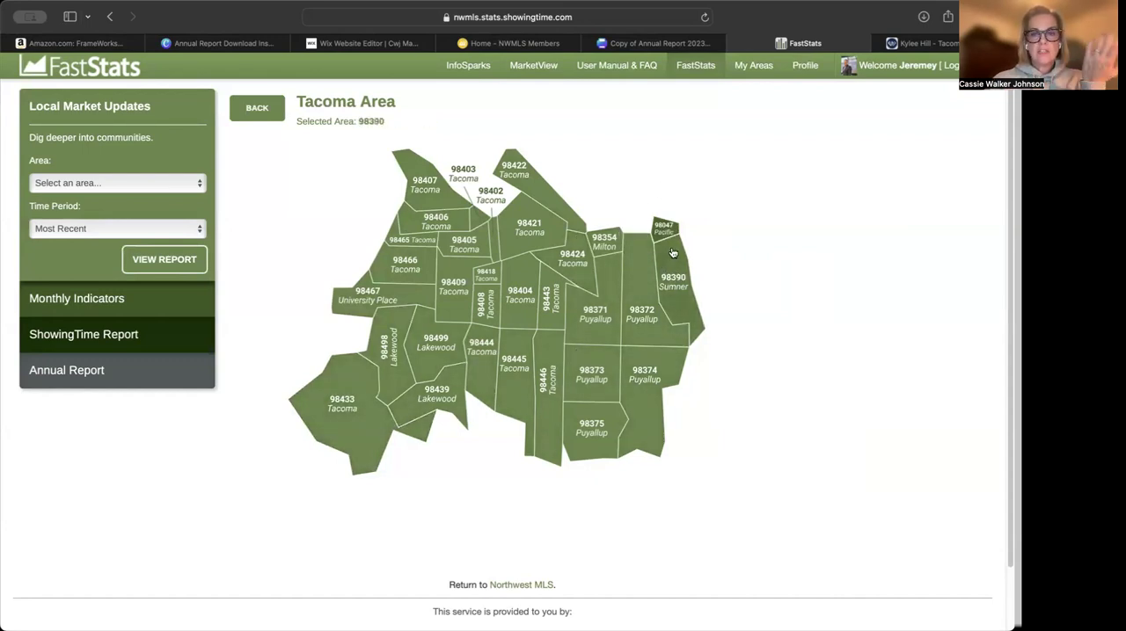
pyautogui.click(678, 286)
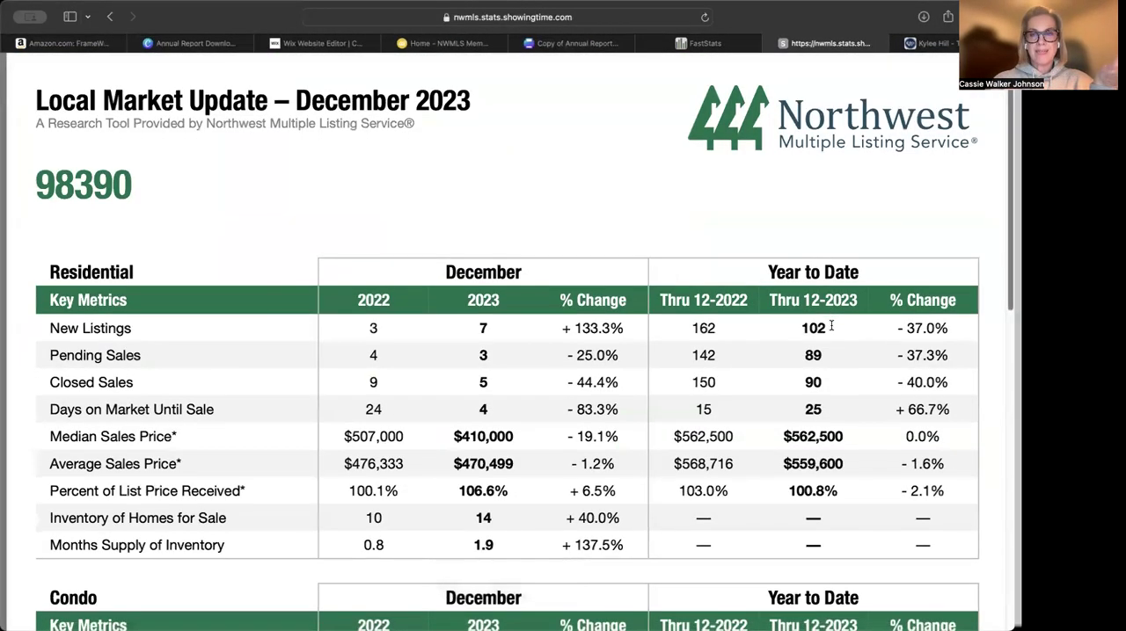
pyautogui.scroll(-2, 830, 326)
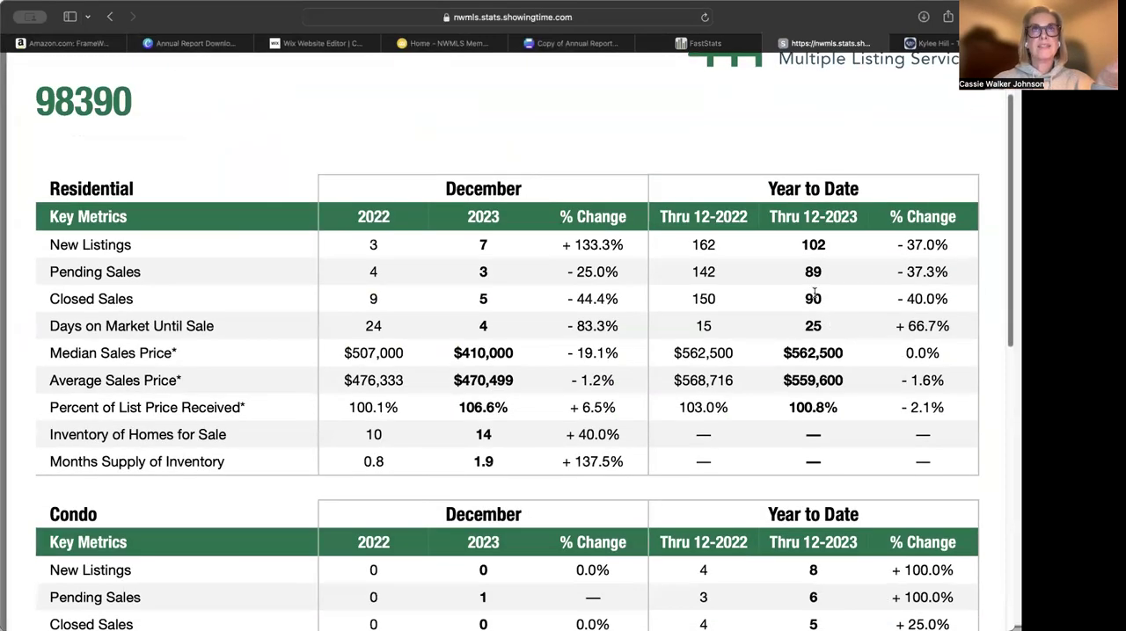
# Switch to the Canva annual report and replace the North Seattle region label in the page 2 stats table with TACOMA AREA
pyautogui.click(597, 45)
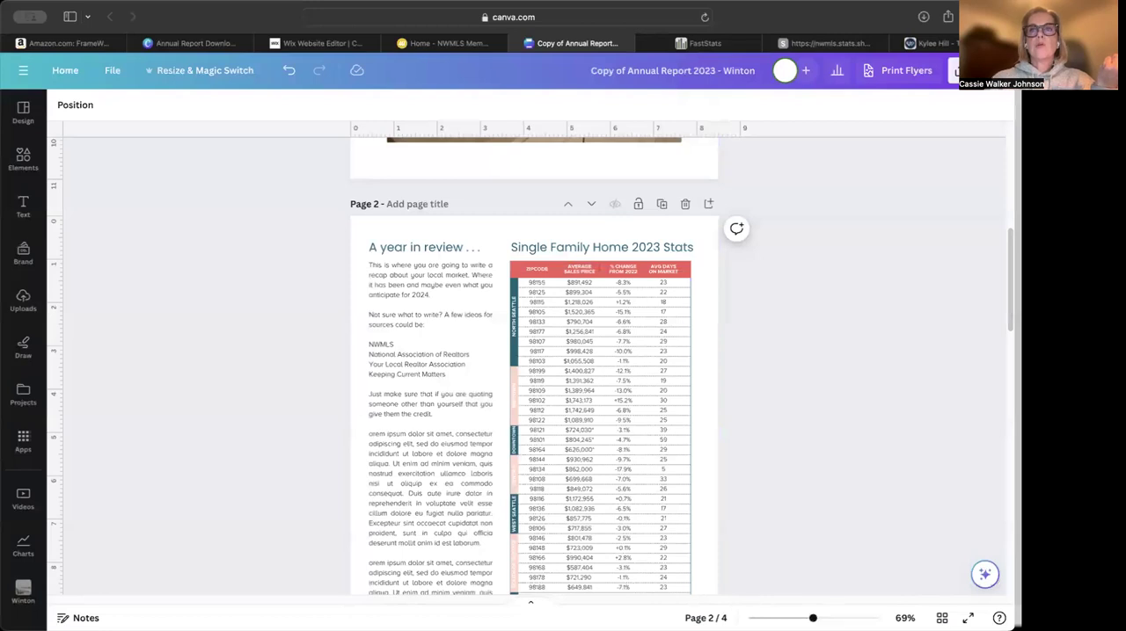
pyautogui.scroll(5, 534, 380)
pyautogui.click(495, 288)
pyautogui.doubleClick(495, 288)
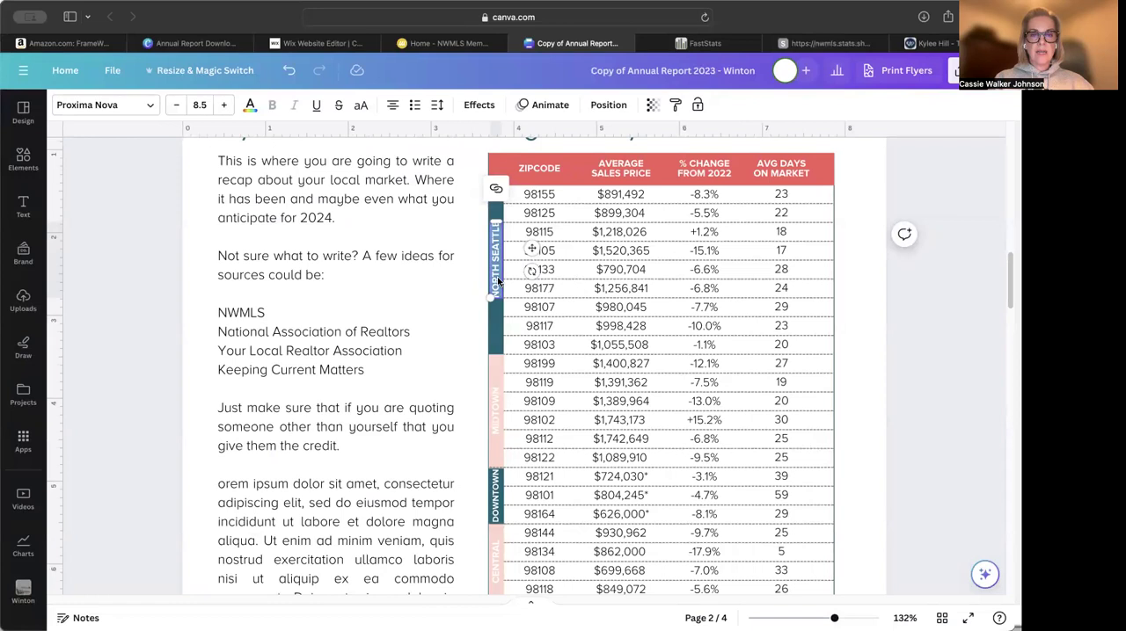
pyautogui.write('TACOMA AR')
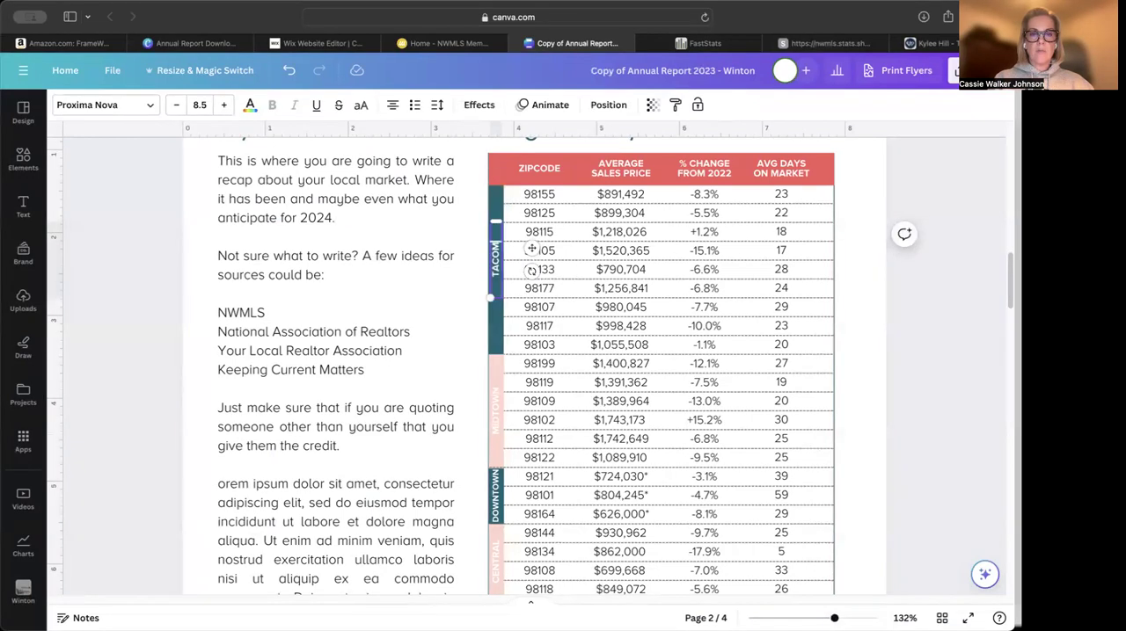
pyautogui.write('EA')
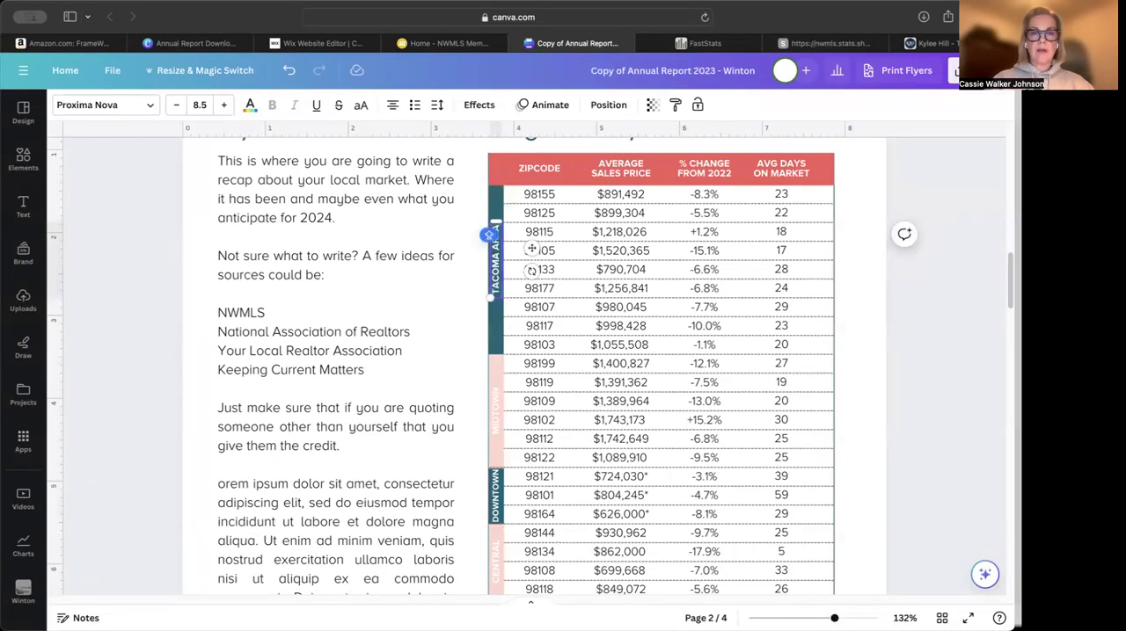
# Check Sumner's zip code in FastStats and change the first zipcode entry of the Canva stats table to 98390
pyautogui.click(540, 201)
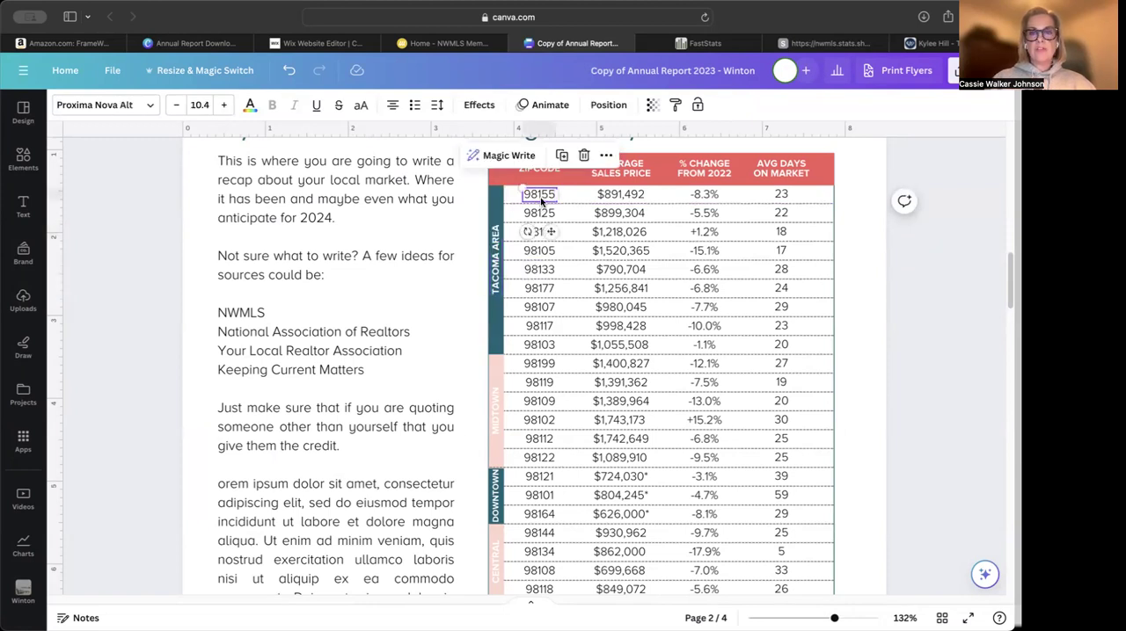
pyautogui.click(699, 43)
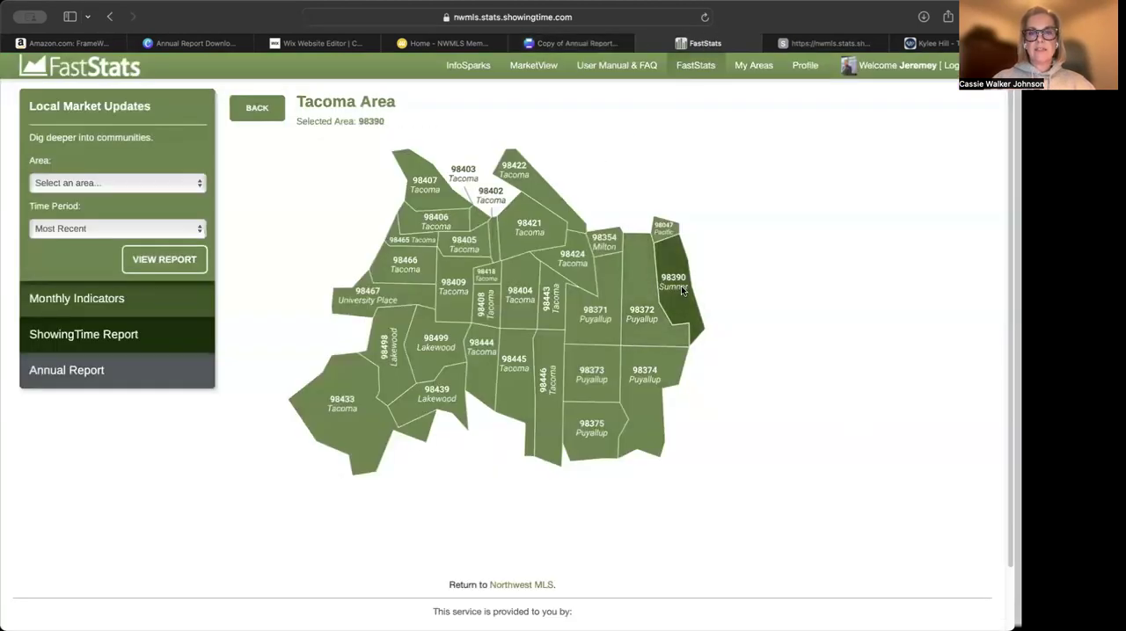
pyautogui.click(682, 290)
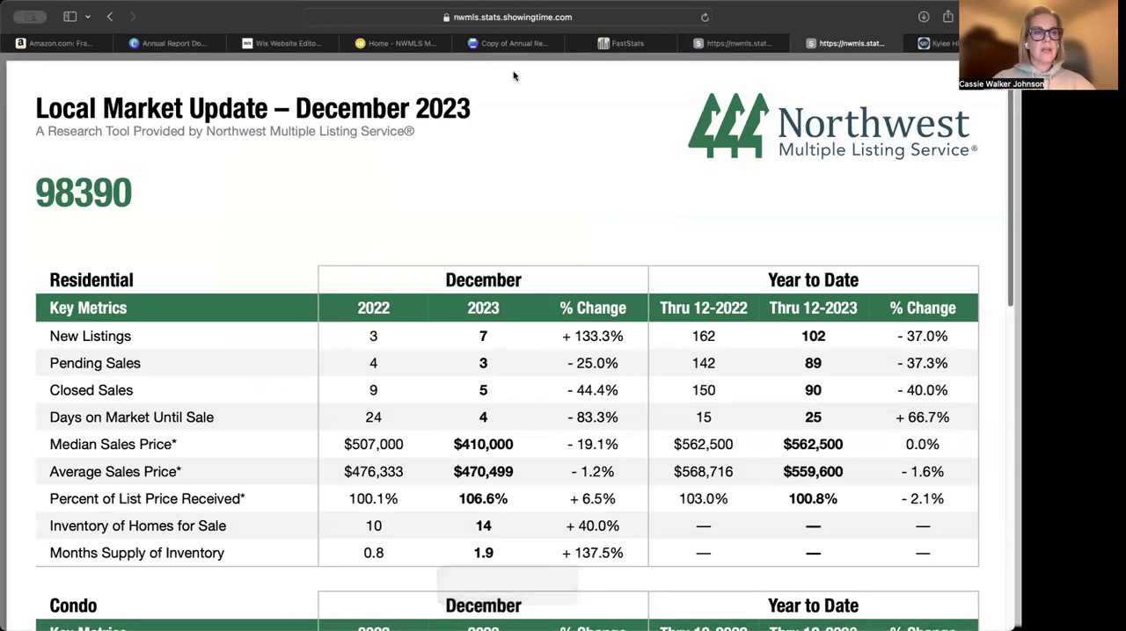
pyautogui.click(528, 48)
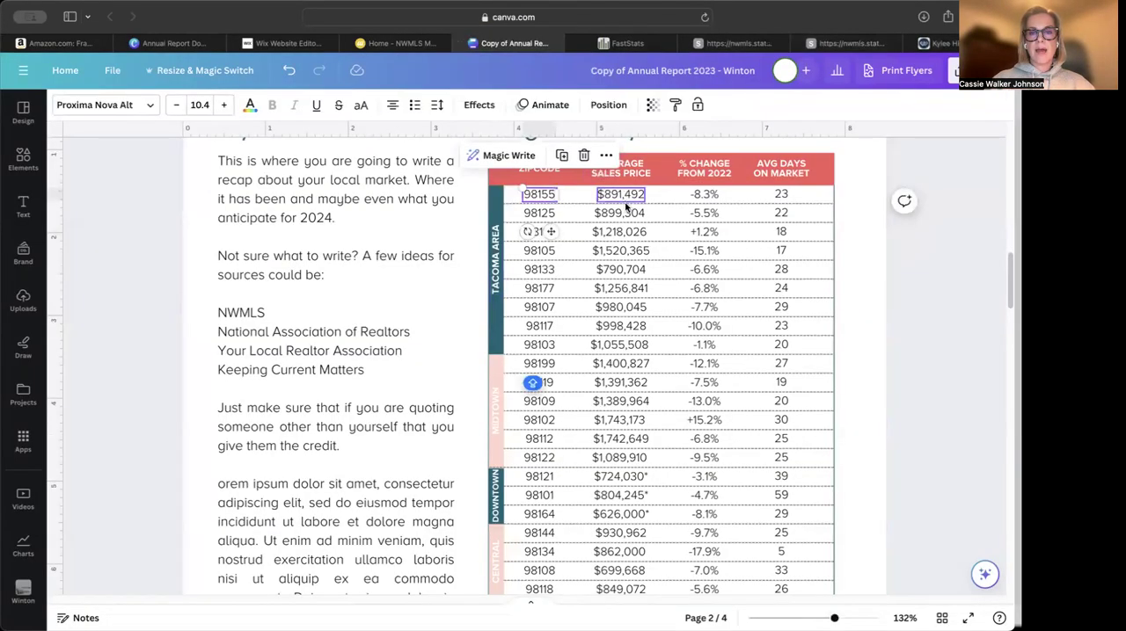
pyautogui.moveTo(548, 194); pyautogui.dragTo(554, 196)
pyautogui.press('BackSpace')
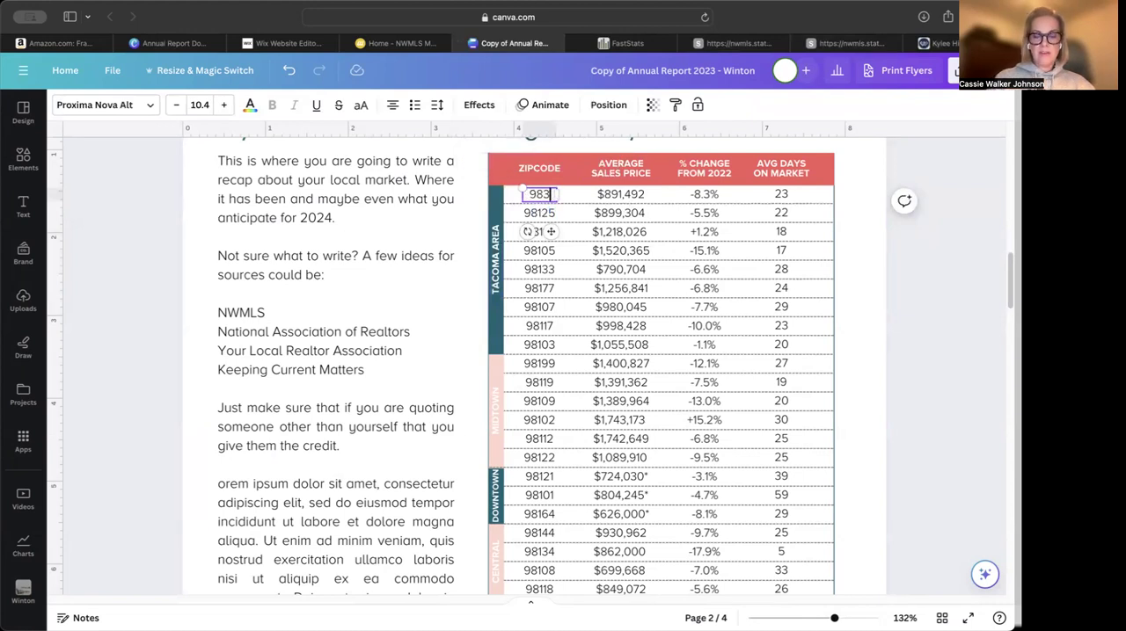
pyautogui.write('390')
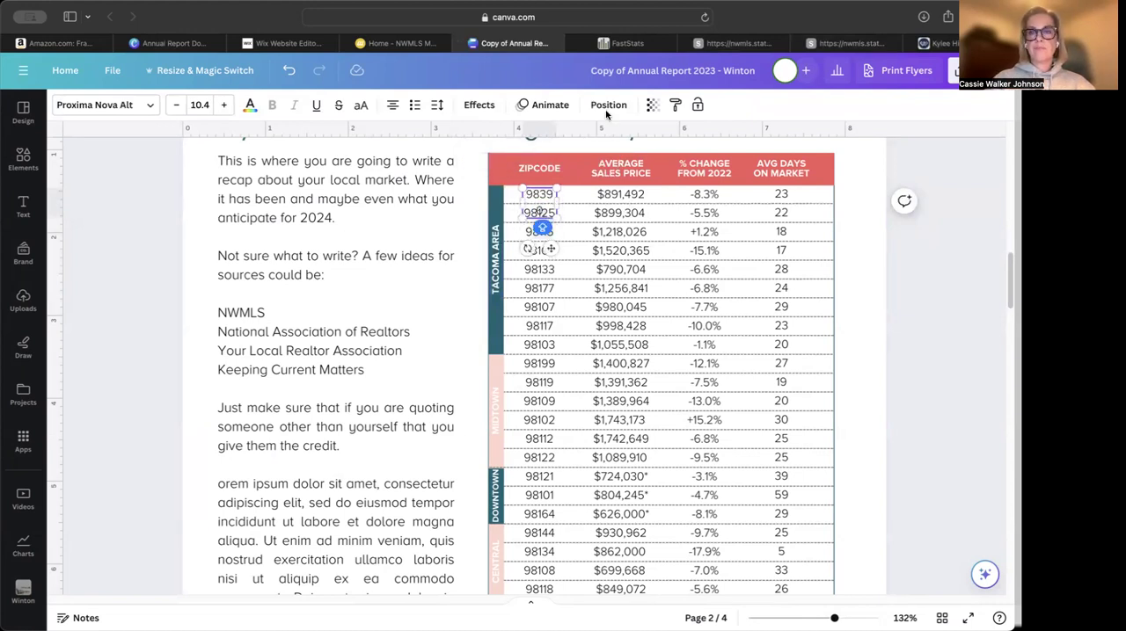
# Review the residential figures in the 98390 report and compare them with the average sales price column heading in the Canva table
pyautogui.click(760, 45)
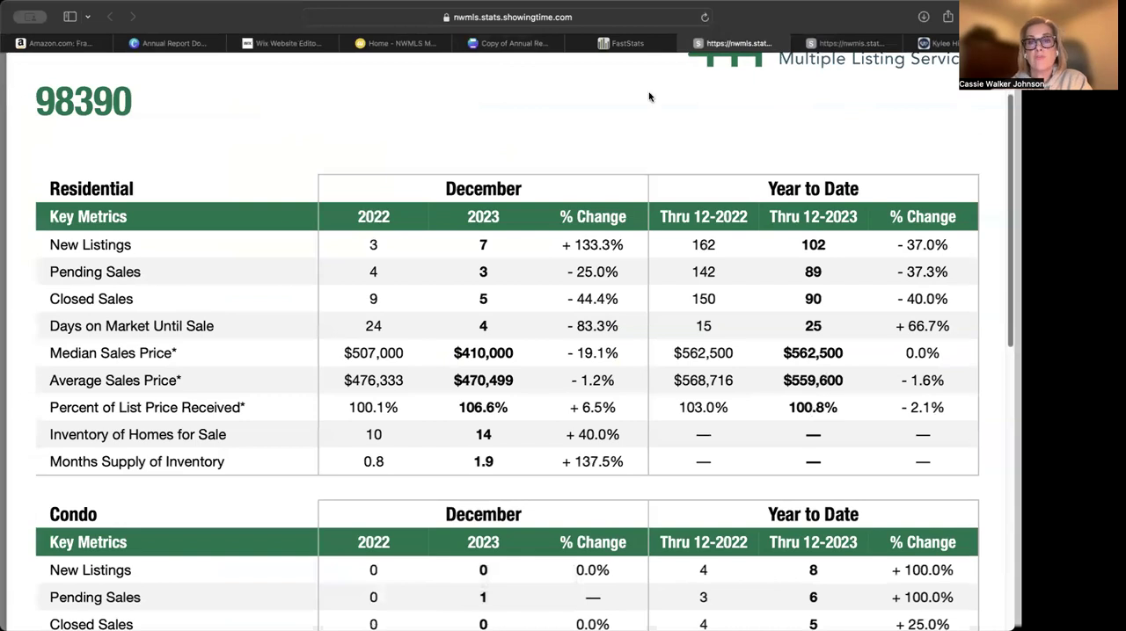
pyautogui.click(510, 43)
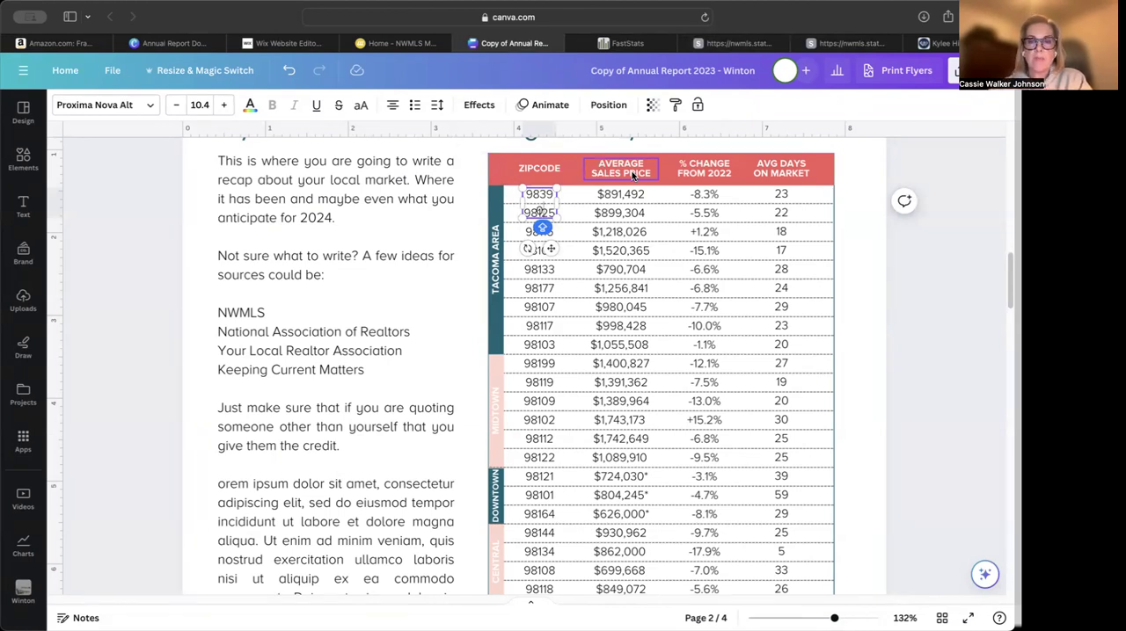
pyautogui.click(627, 168)
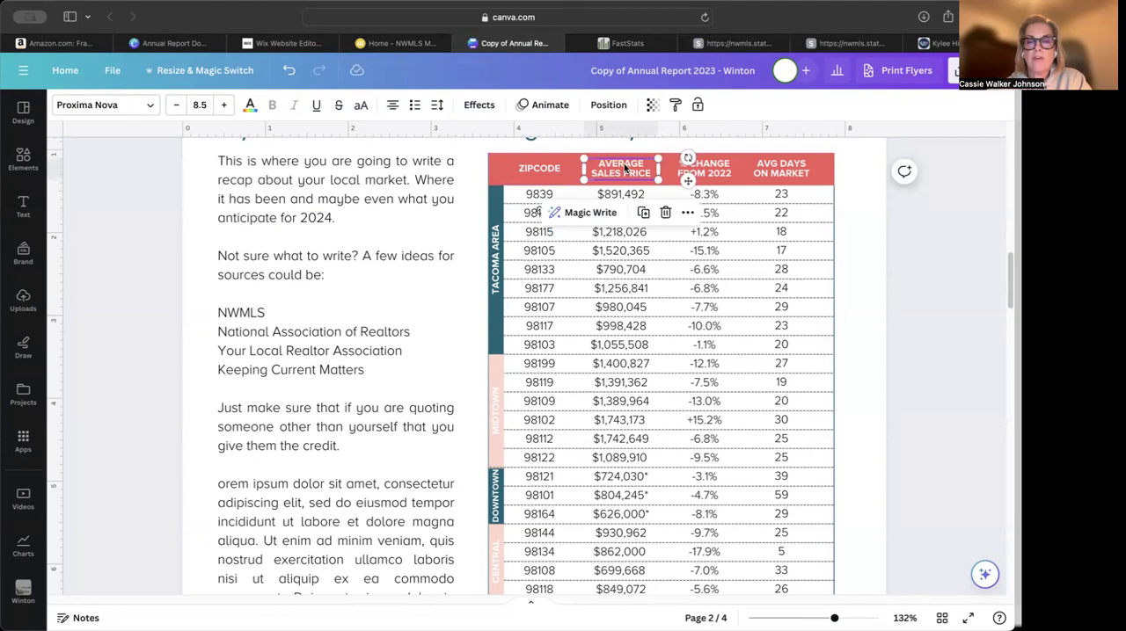
pyautogui.doubleClick(626, 165)
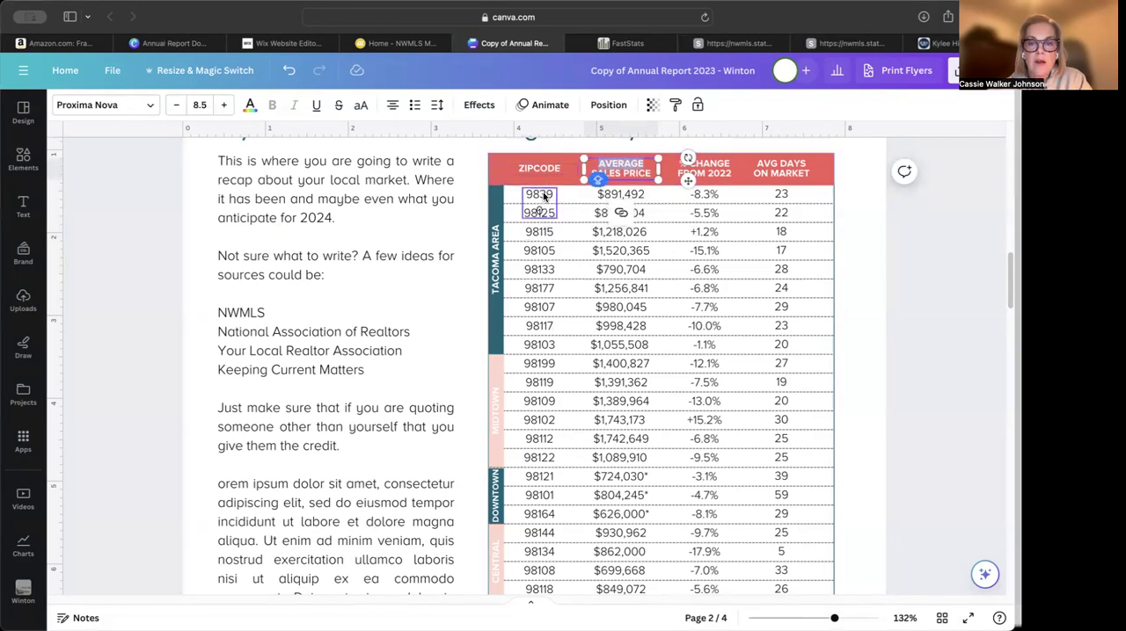
# Widen the 98390 text box so the zip code fits on one line, and center it under the zipcode heading
pyautogui.moveTo(834, 619); pyautogui.dragTo(849, 618)
pyautogui.scroll(-2, 707, 335)
pyautogui.scroll(4, 707, 335)
pyautogui.scroll(4, 707, 336)
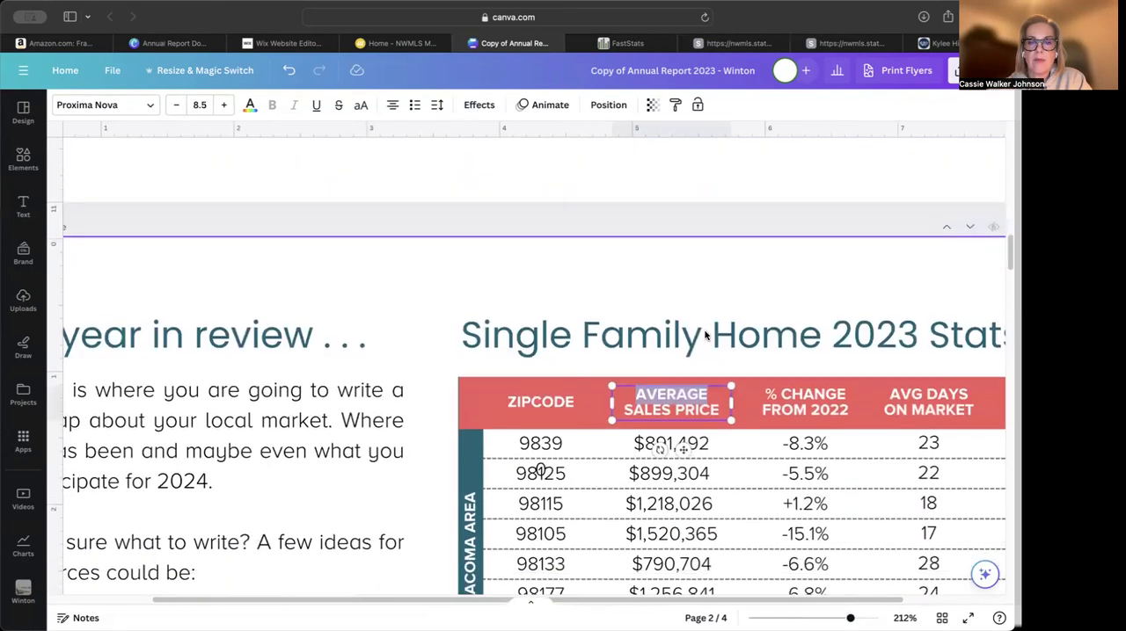
pyautogui.scroll(-2, 707, 336)
pyautogui.click(548, 389)
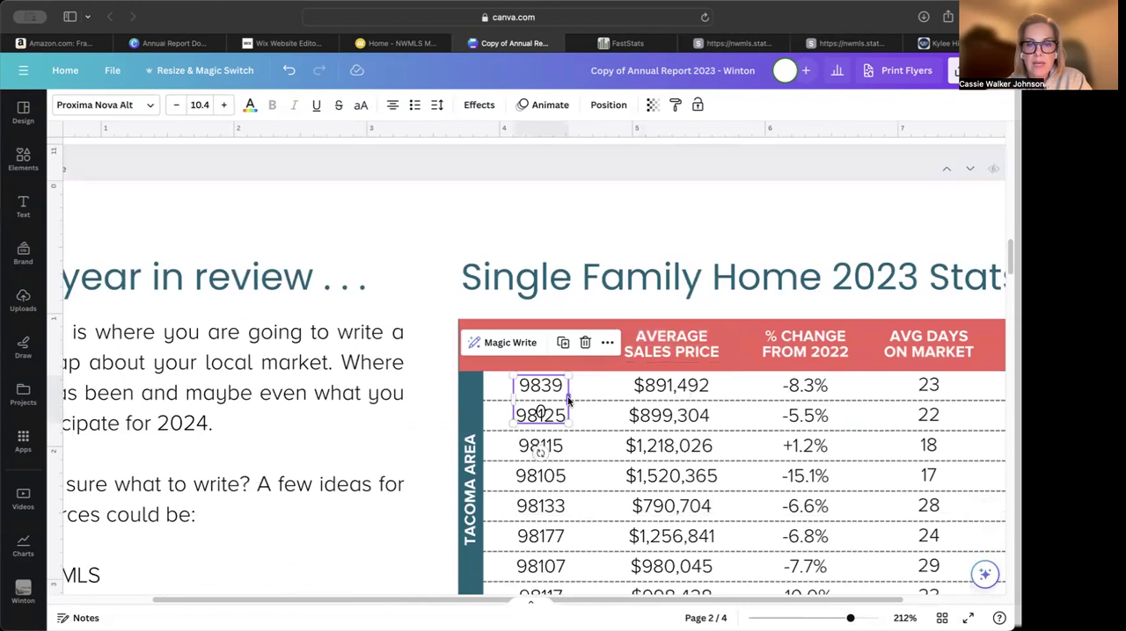
pyautogui.moveTo(569, 401); pyautogui.dragTo(575, 396)
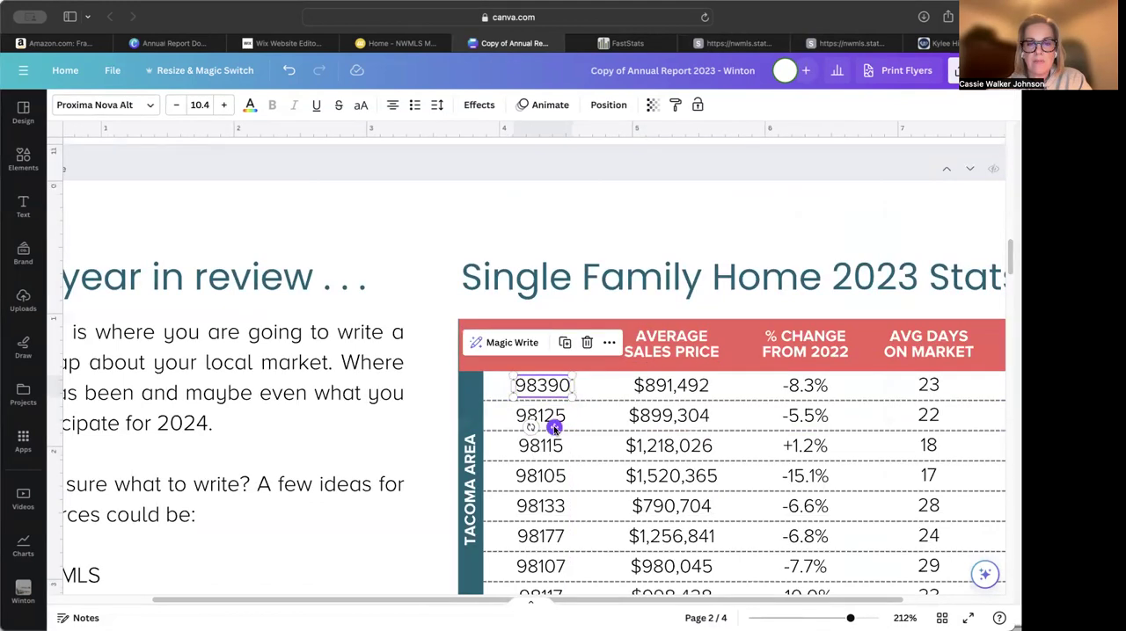
pyautogui.moveTo(554, 428); pyautogui.dragTo(552, 428)
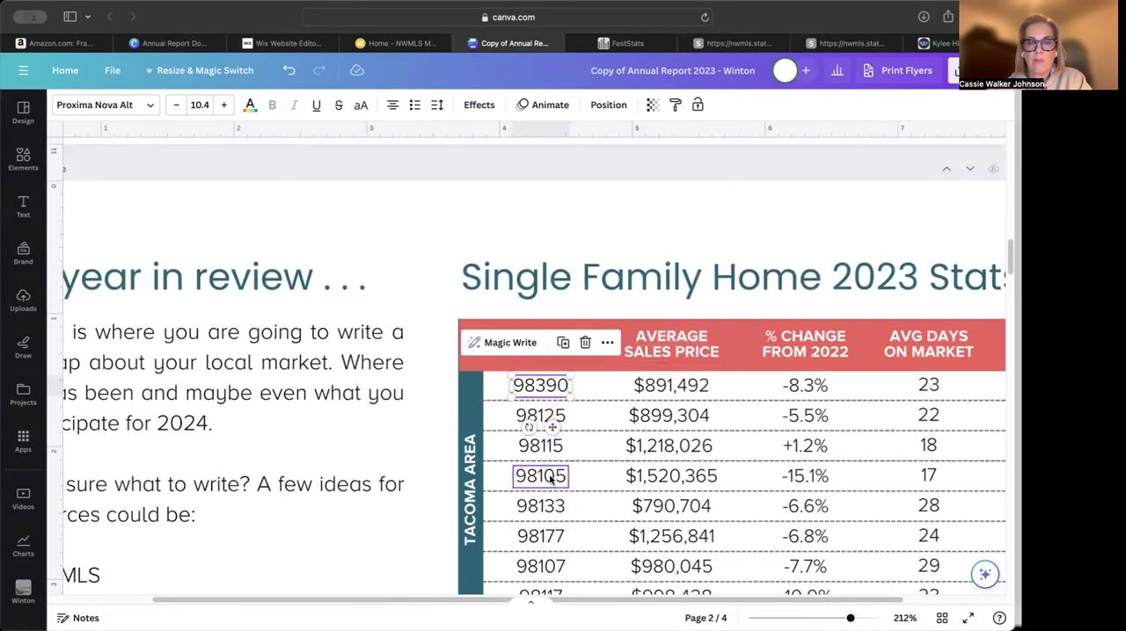
# Copy the year-to-date 2023 average sales price $559,600 from the 98390 report into the first table row, keeping a single dollar sign
pyautogui.click(671, 387)
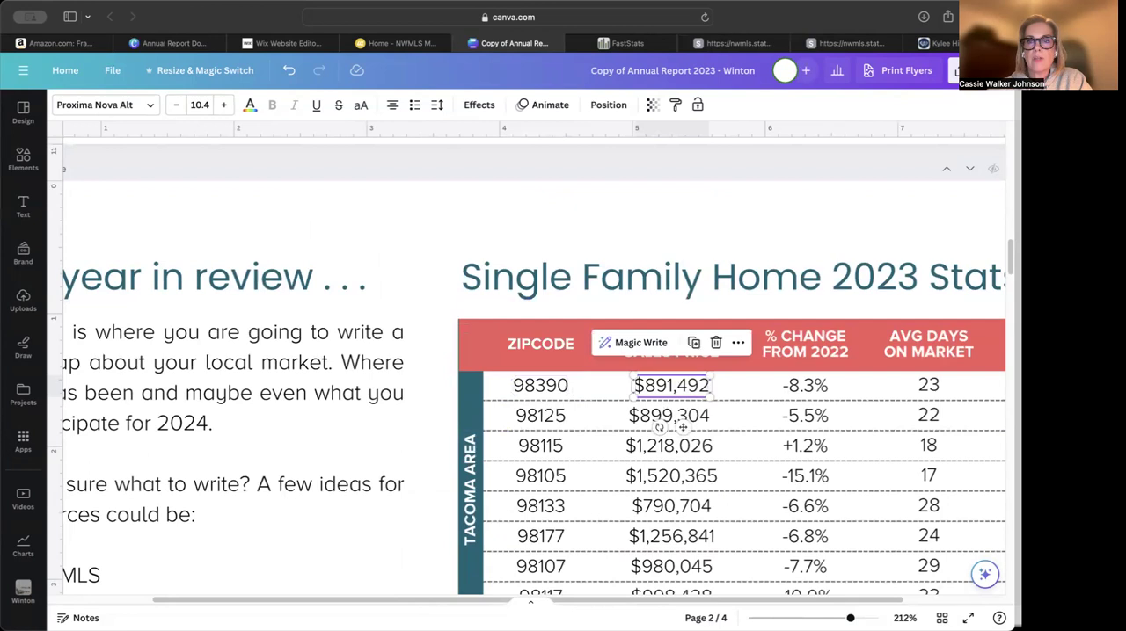
pyautogui.click(739, 43)
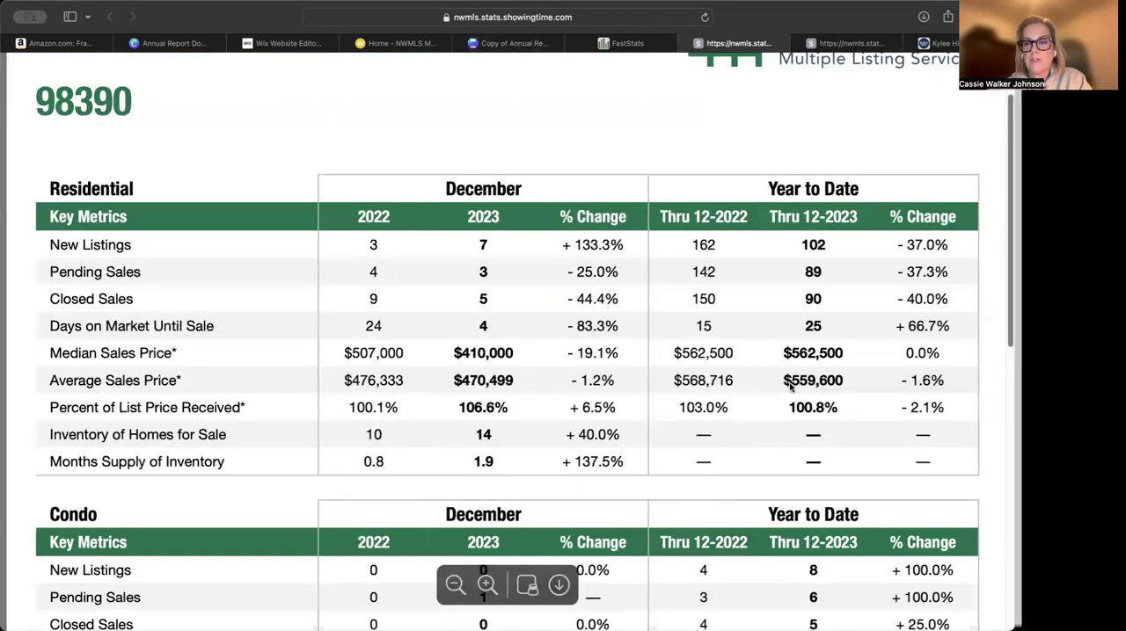
pyautogui.moveTo(785, 385); pyautogui.dragTo(844, 383)
pyautogui.press('super+c')
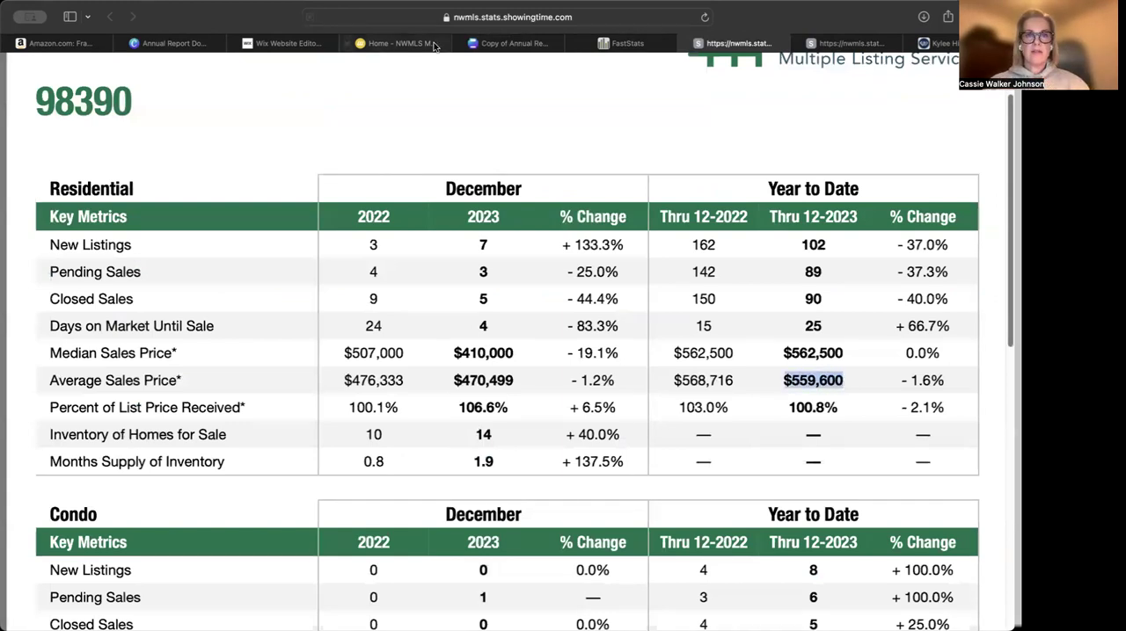
pyautogui.click(517, 49)
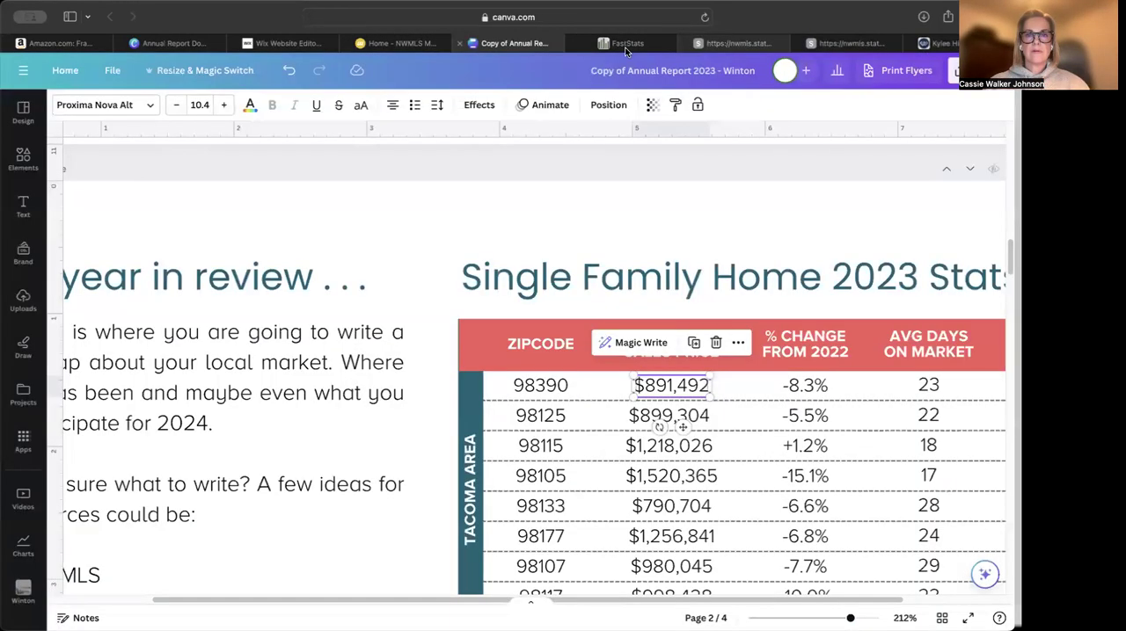
pyautogui.doubleClick(681, 384)
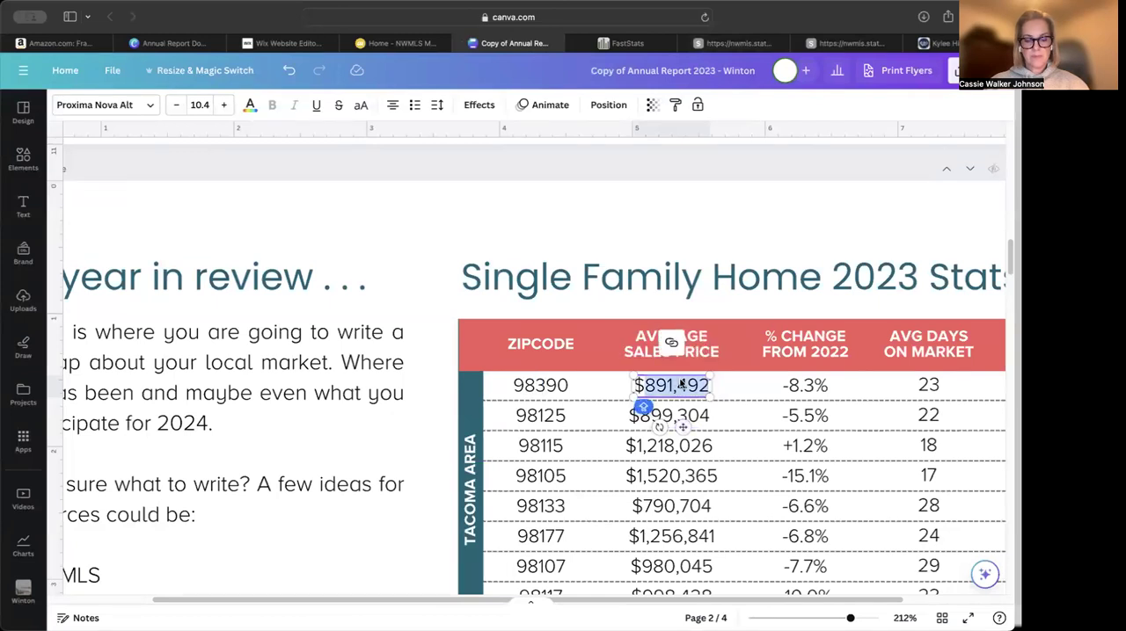
pyautogui.press('super+v')
pyautogui.click(649, 387)
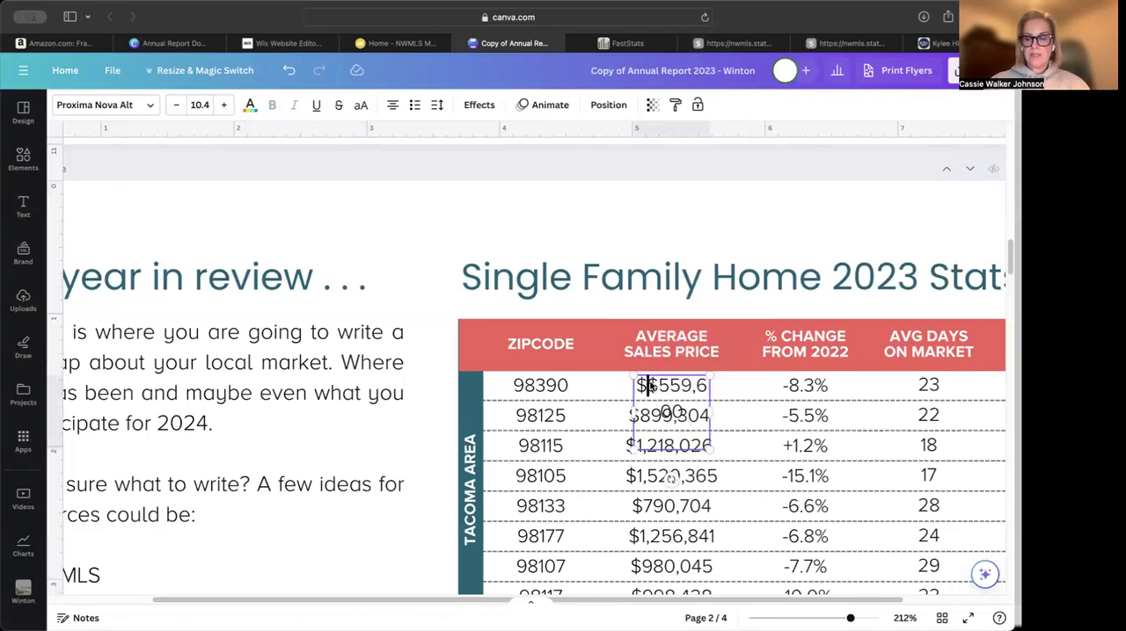
pyautogui.press('BackSpace')
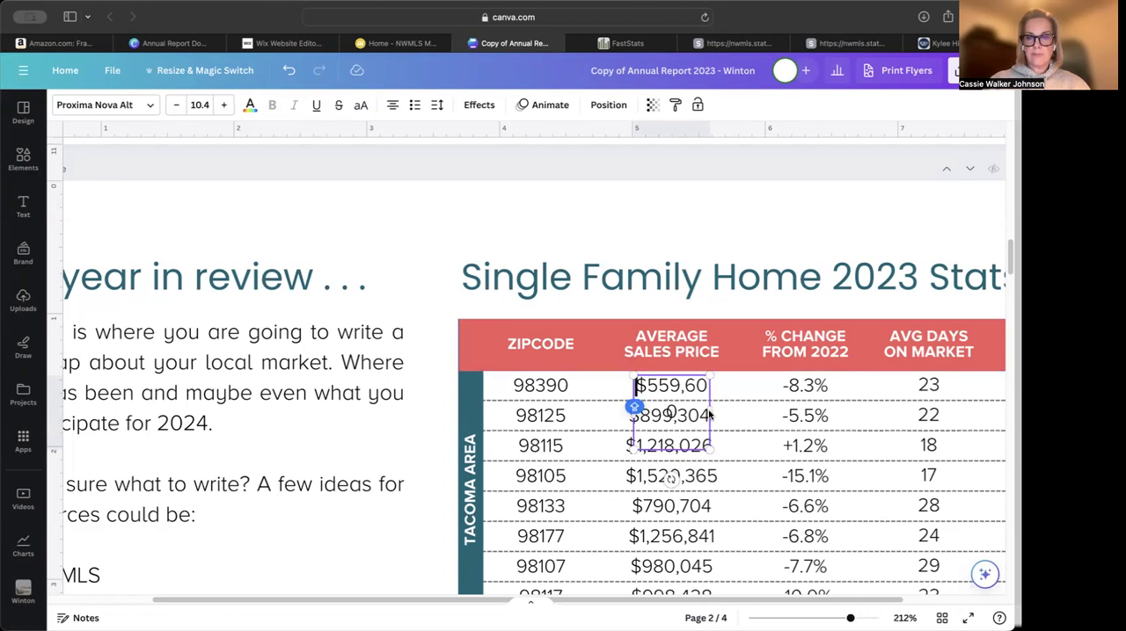
# Widen the $559,600 text box and remove its extra trailing line so the price occupies a single line
pyautogui.moveTo(709, 411); pyautogui.dragTo(718, 409)
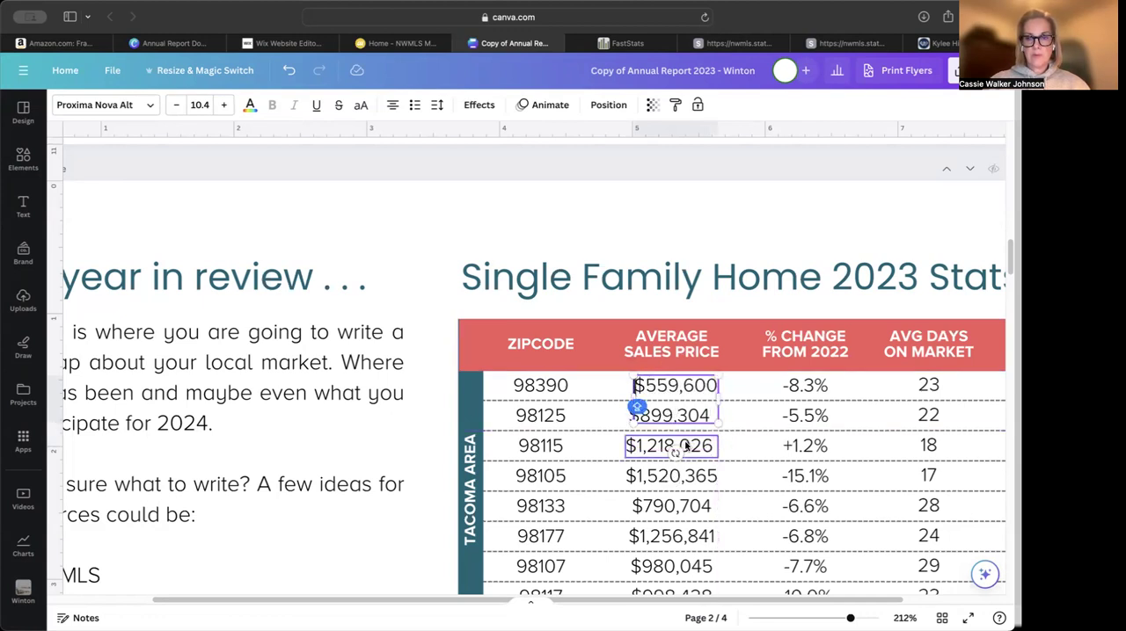
pyautogui.moveTo(675, 452); pyautogui.dragTo(675, 452)
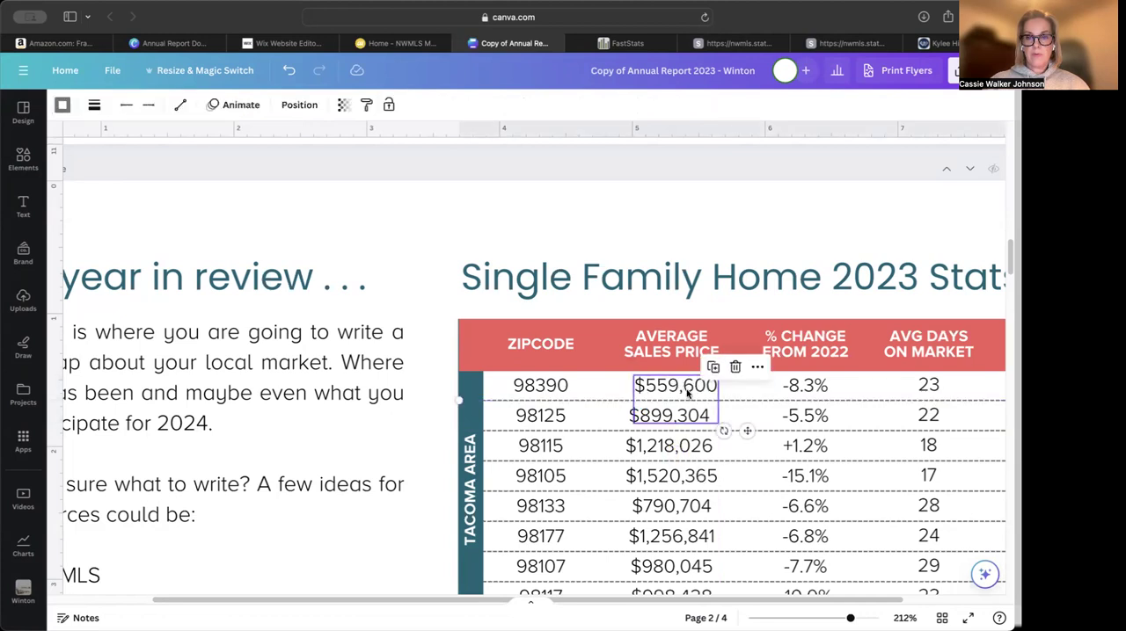
pyautogui.click(686, 390)
pyautogui.click(712, 385)
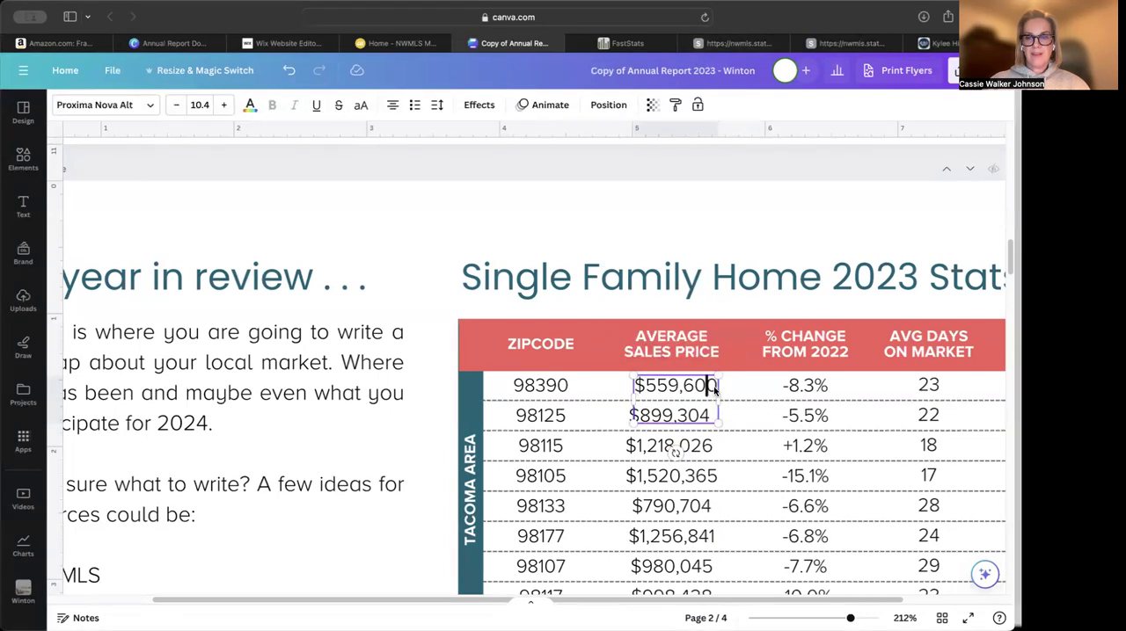
pyautogui.press('BackSpace')
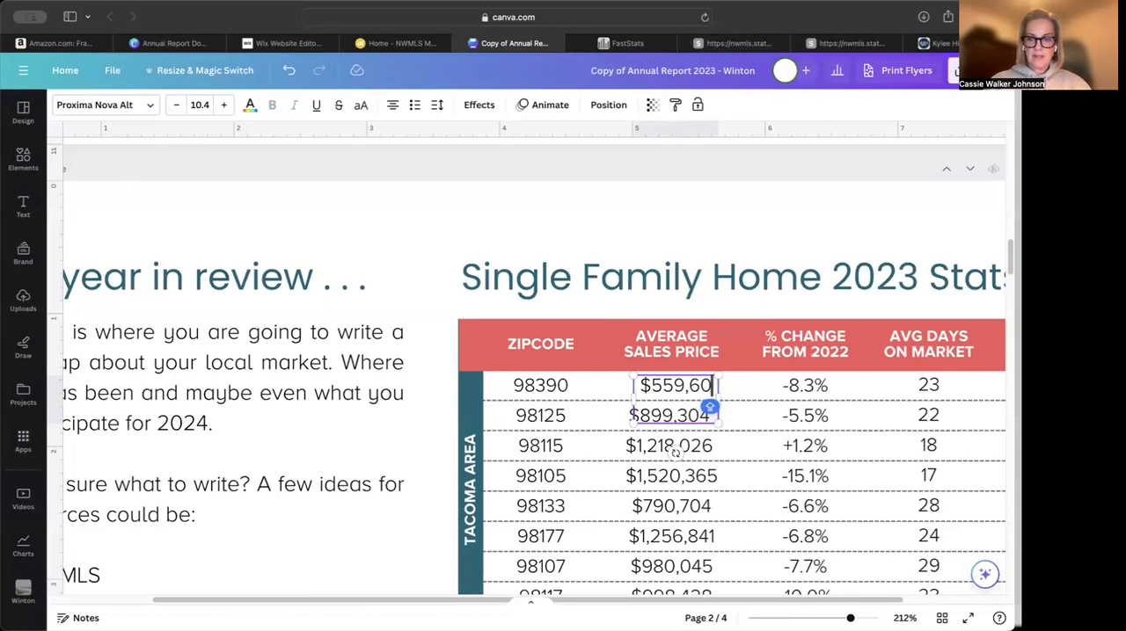
pyautogui.write('0')
pyautogui.click(676, 415)
pyautogui.press('BackSpace')
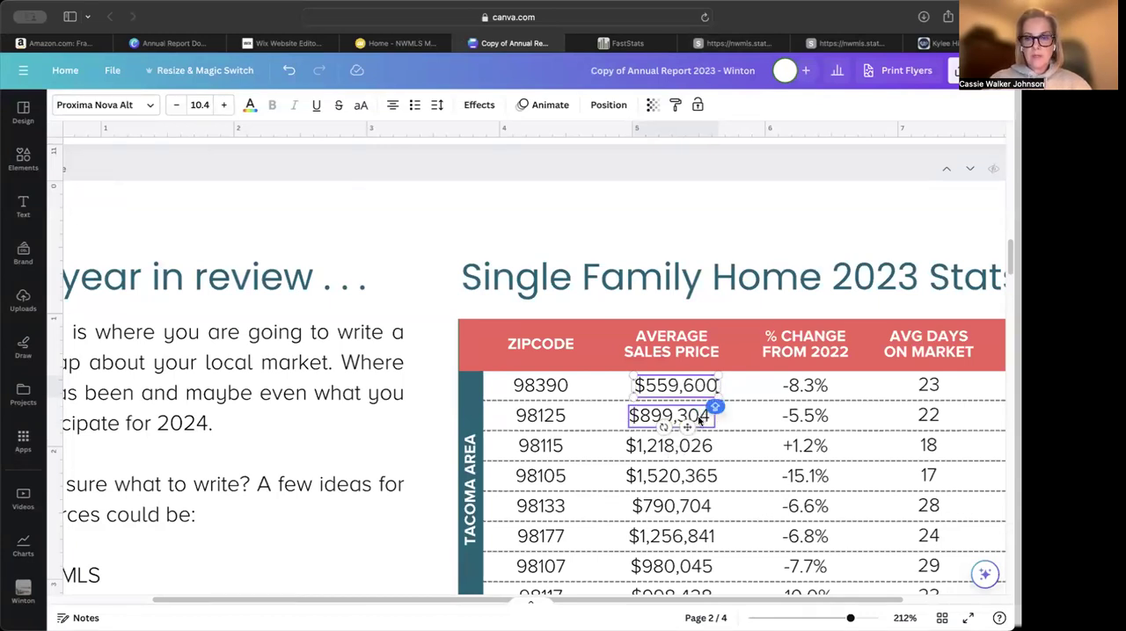
# Center the $559,600 price under the average sales price heading
pyautogui.moveTo(688, 427); pyautogui.dragTo(684, 427)
# Copy the year-to-date average sales price change of - 1.6% from the 98390 report into the first row, widening and centering its text box
pyautogui.click(804, 385)
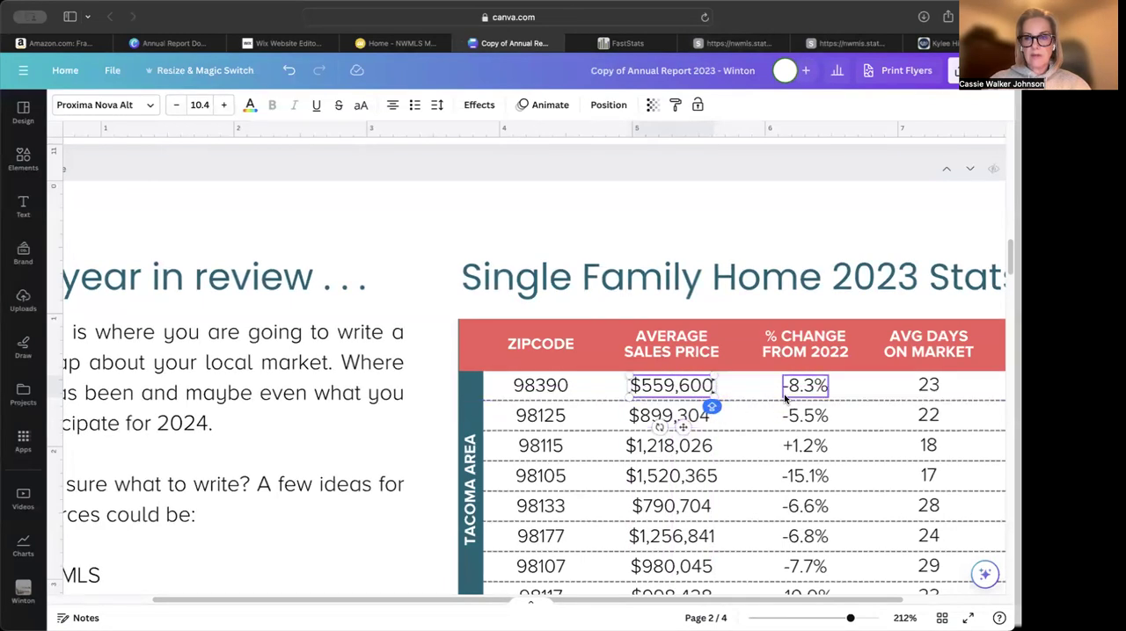
pyautogui.click(734, 43)
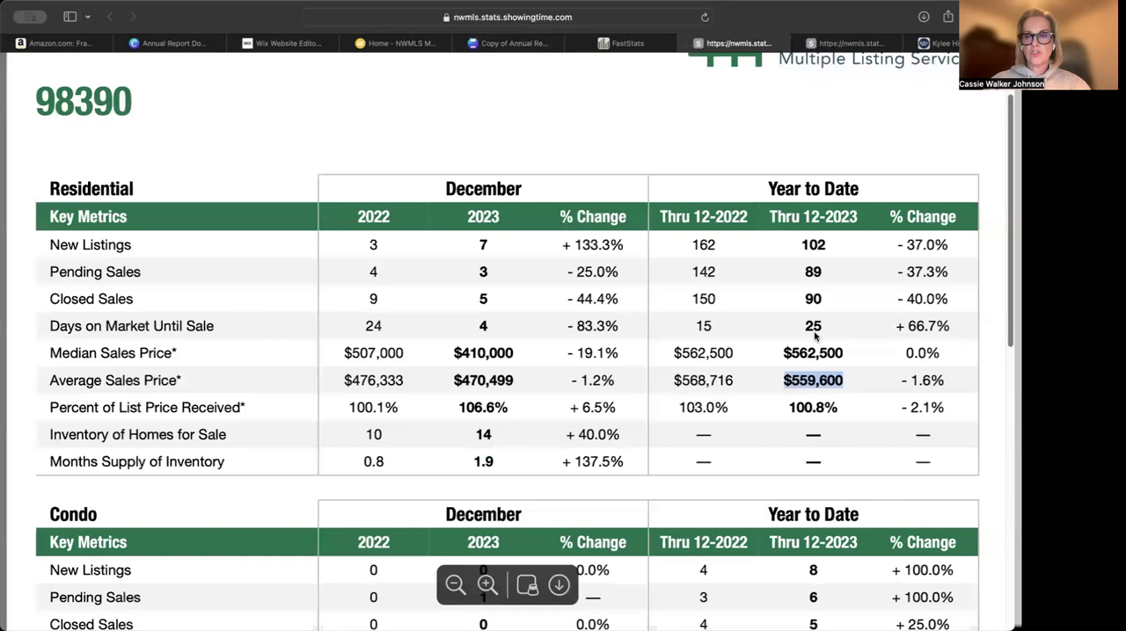
pyautogui.click(902, 383)
pyautogui.moveTo(911, 380); pyautogui.dragTo(947, 383)
pyautogui.press('super+c')
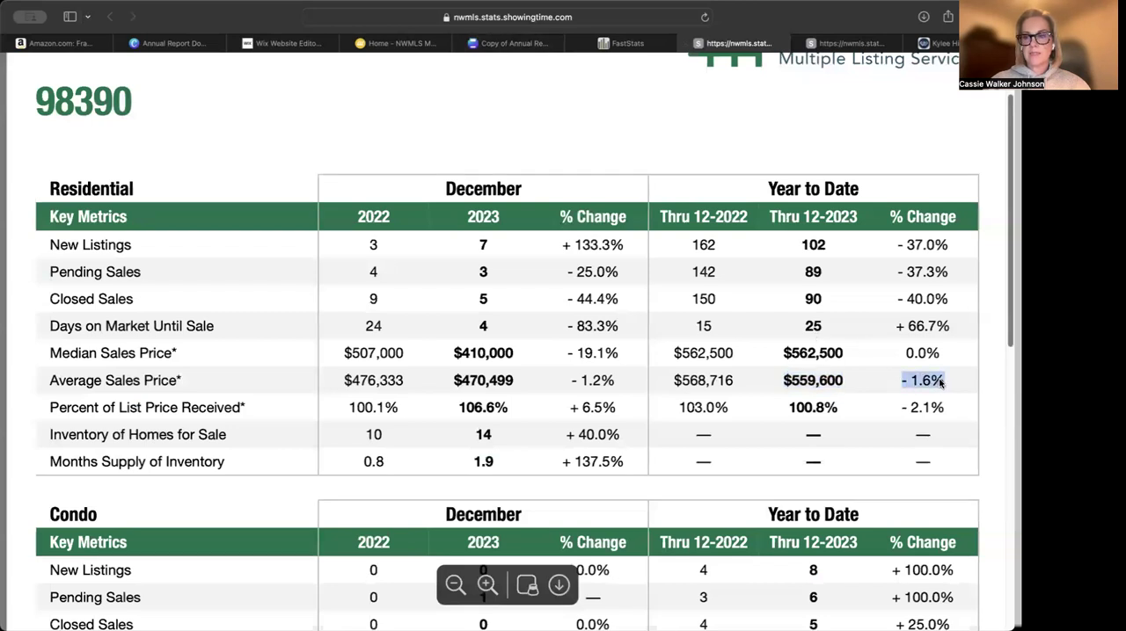
pyautogui.click(547, 46)
pyautogui.doubleClick(810, 391)
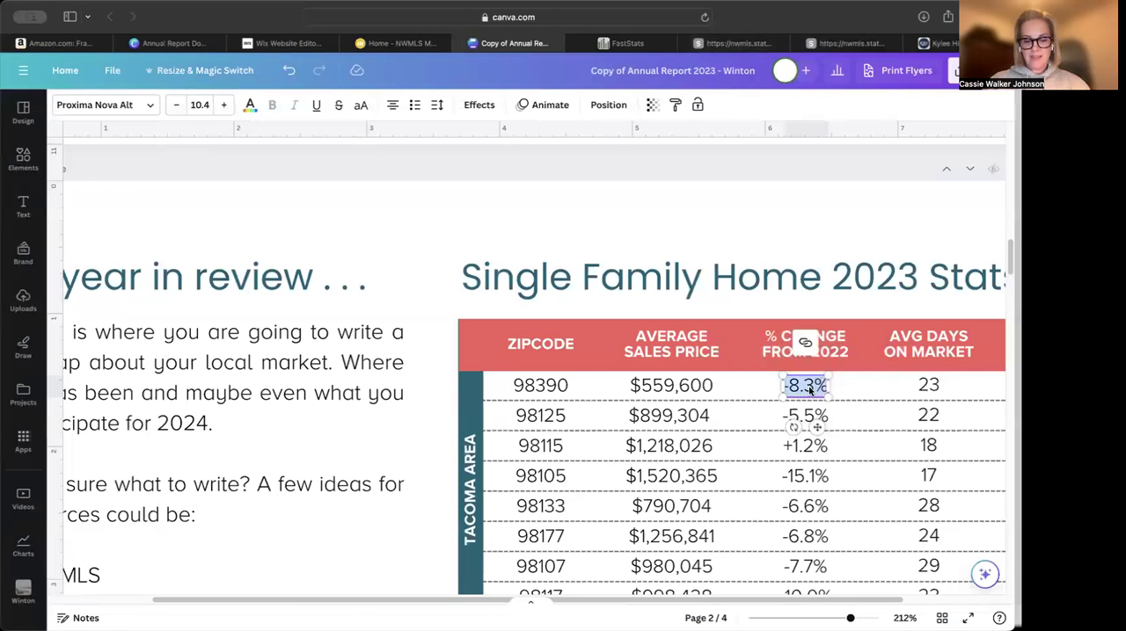
pyautogui.press('super+v')
pyautogui.moveTo(828, 416); pyautogui.dragTo(840, 416)
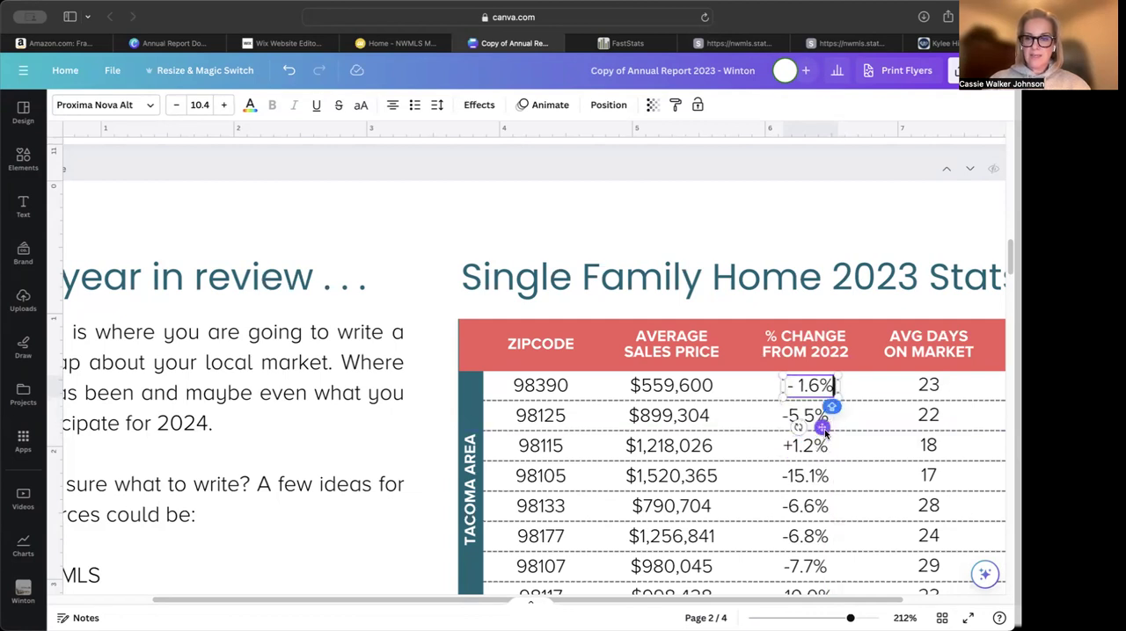
pyautogui.moveTo(817, 429); pyautogui.dragTo(818, 428)
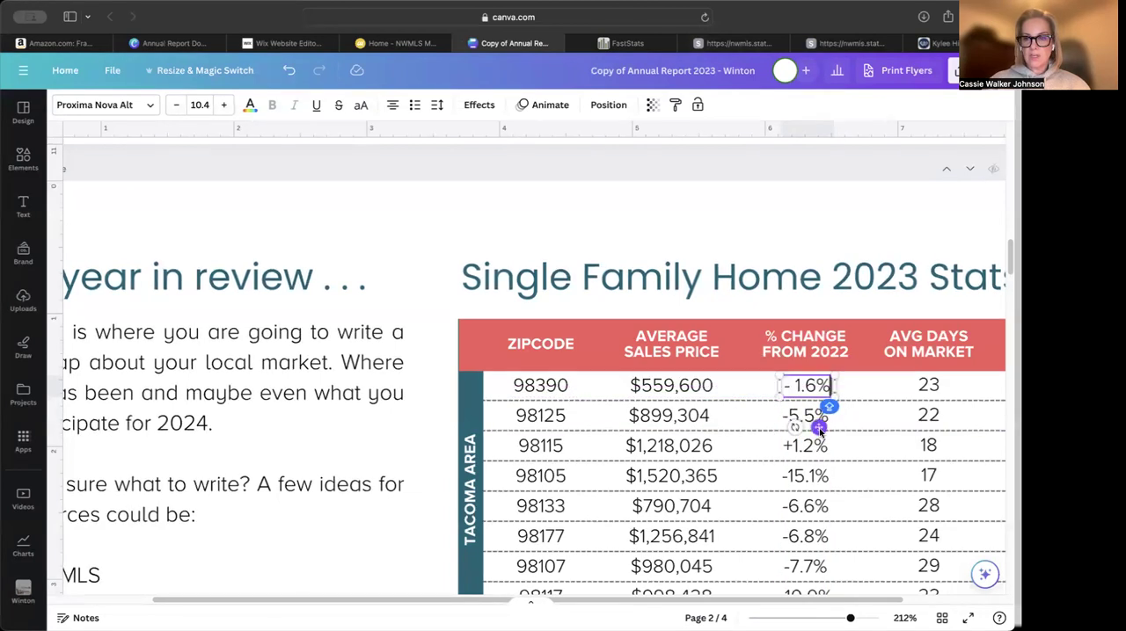
# Set the first row's average days on market to 25 from the 98390 report, and widen its text box to fit one line
pyautogui.click(730, 44)
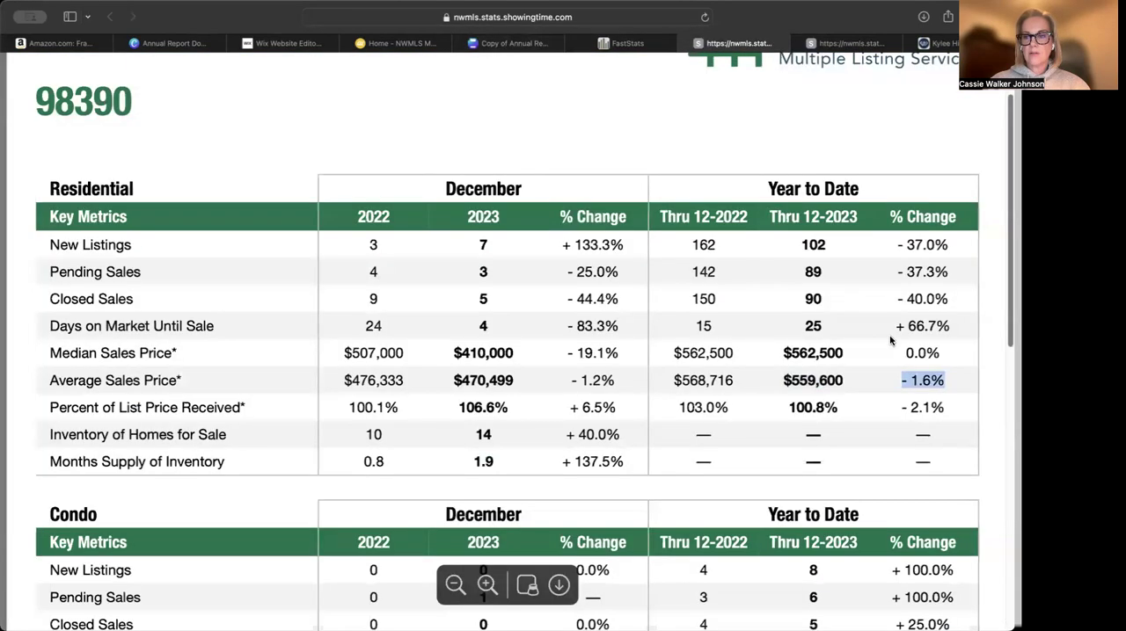
pyautogui.click(810, 328)
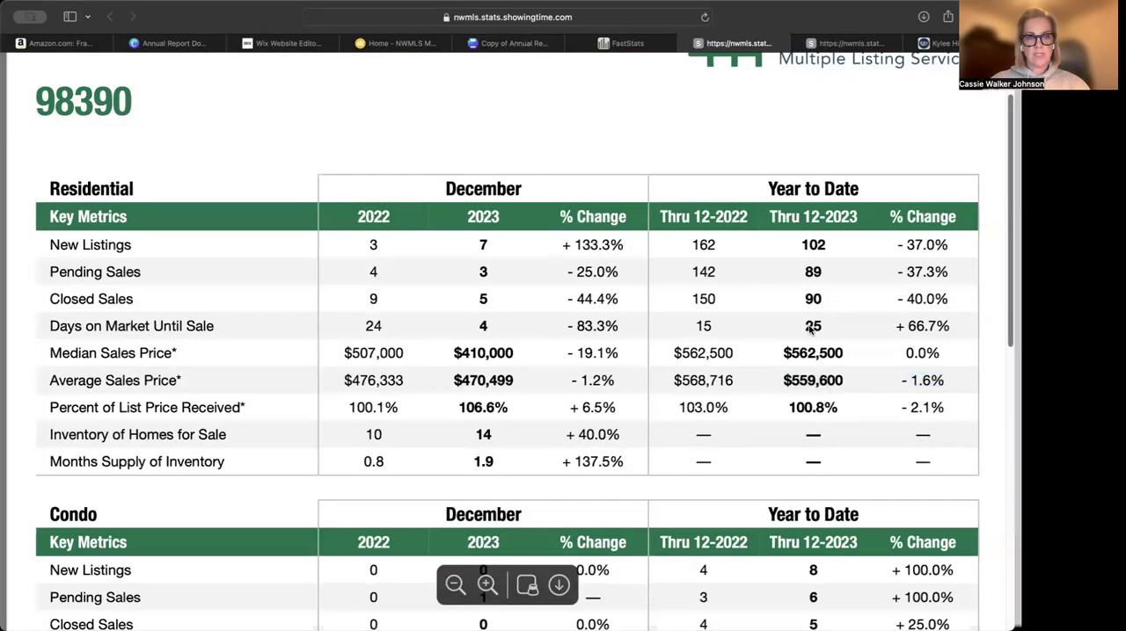
pyautogui.click(494, 44)
pyautogui.click(936, 387)
pyautogui.click(935, 387)
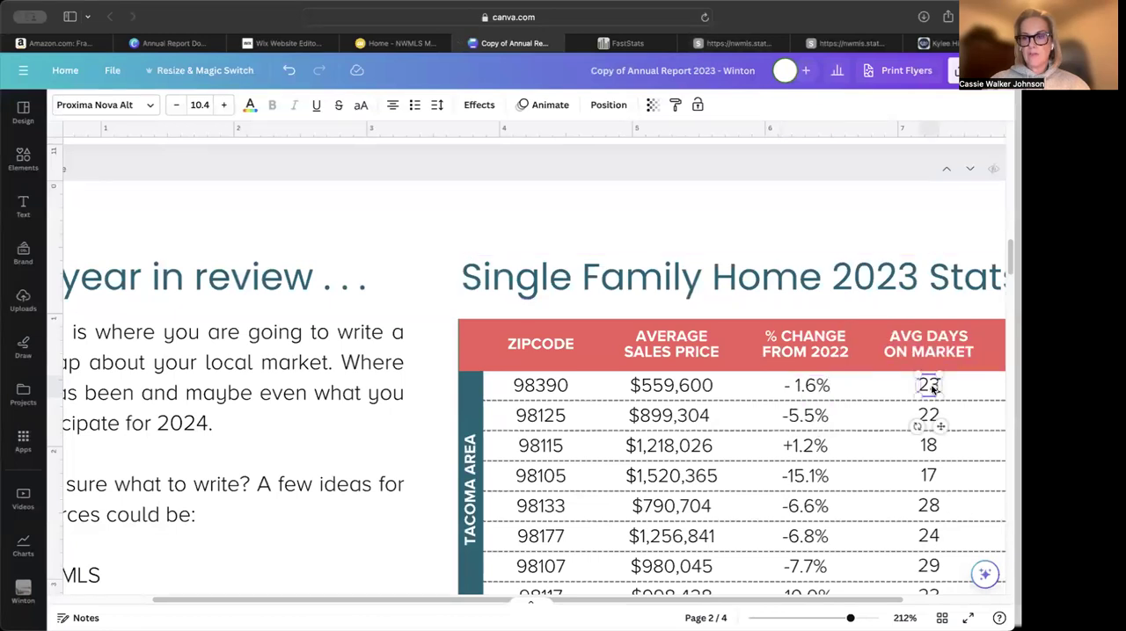
pyautogui.doubleClick(928, 385)
pyautogui.write('53')
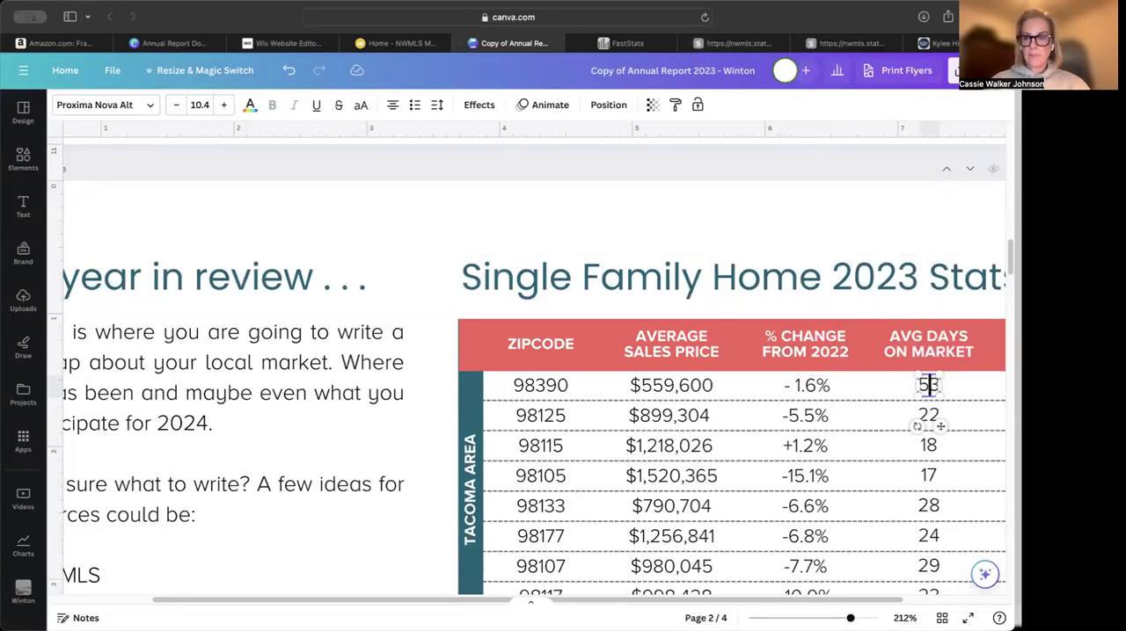
pyautogui.press('BackSpace')
pyautogui.press('Right')
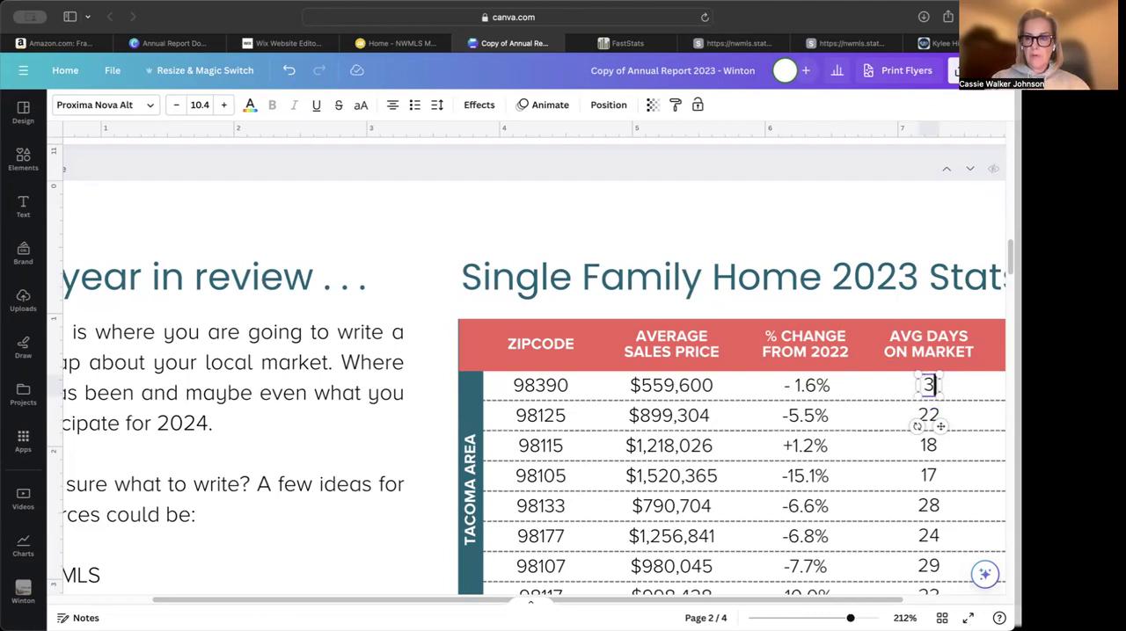
pyautogui.press('BackSpace')
pyautogui.write('25')
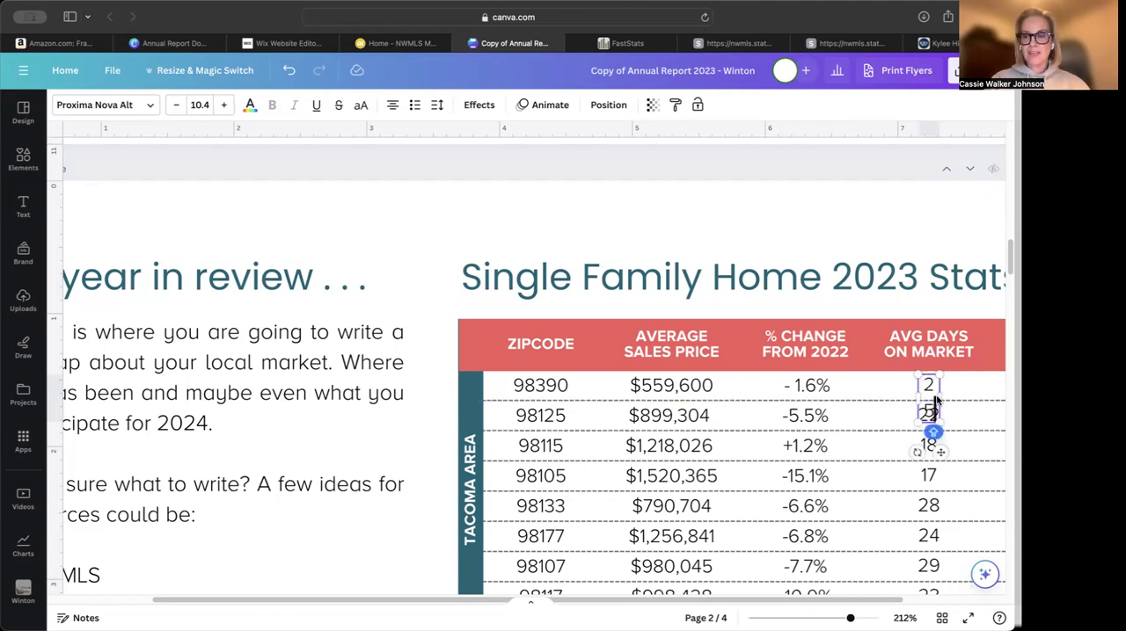
pyautogui.moveTo(938, 400); pyautogui.dragTo(940, 426)
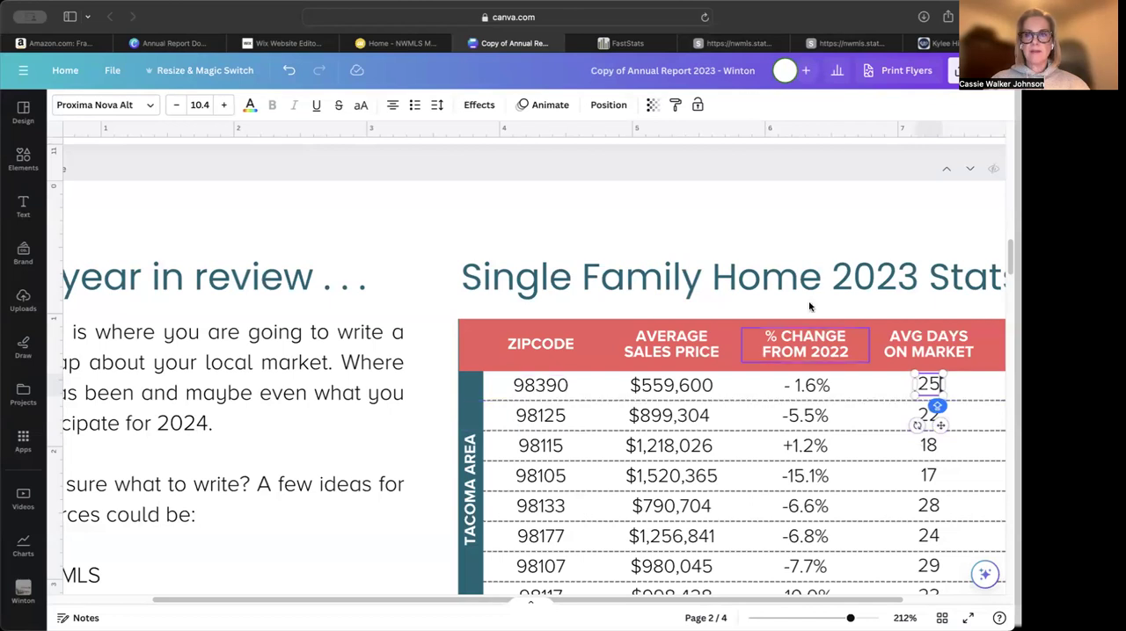
# Check the area names on the FastStats Tacoma map, and replace the Canva table's vertical area label with PUYALLUP & SUMNER
pyautogui.click(627, 42)
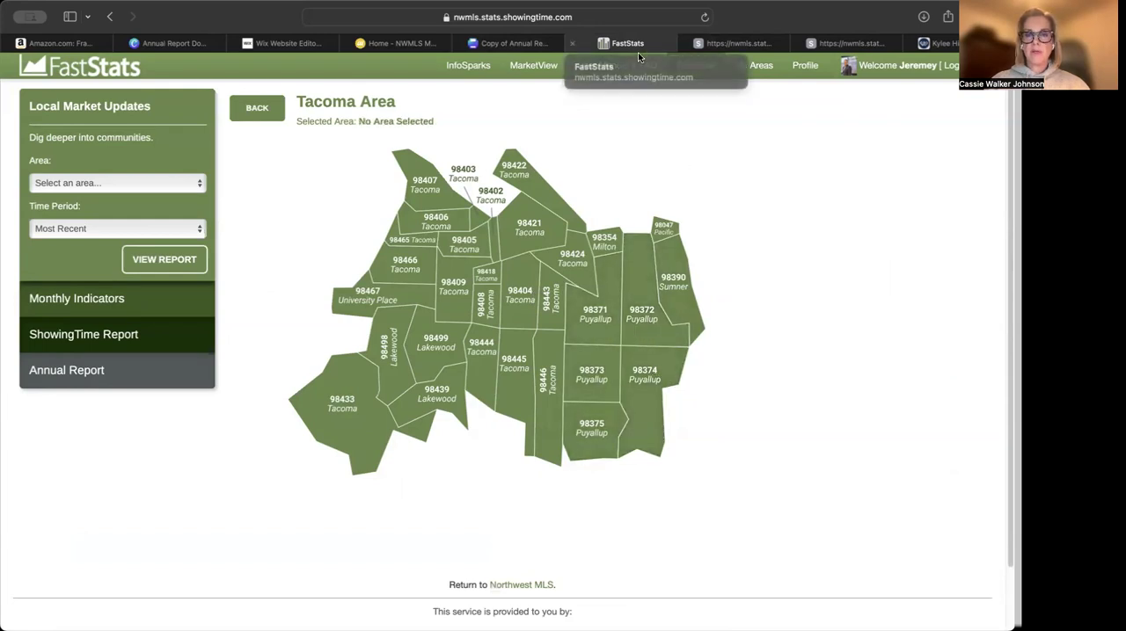
pyautogui.moveTo(511, 48)
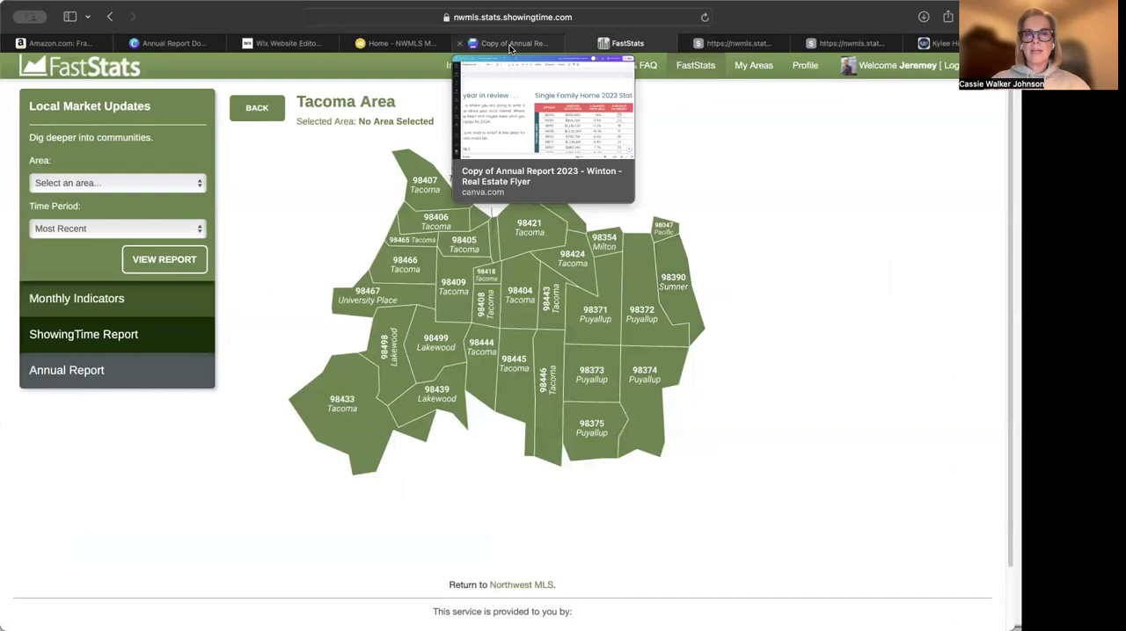
pyautogui.click(510, 44)
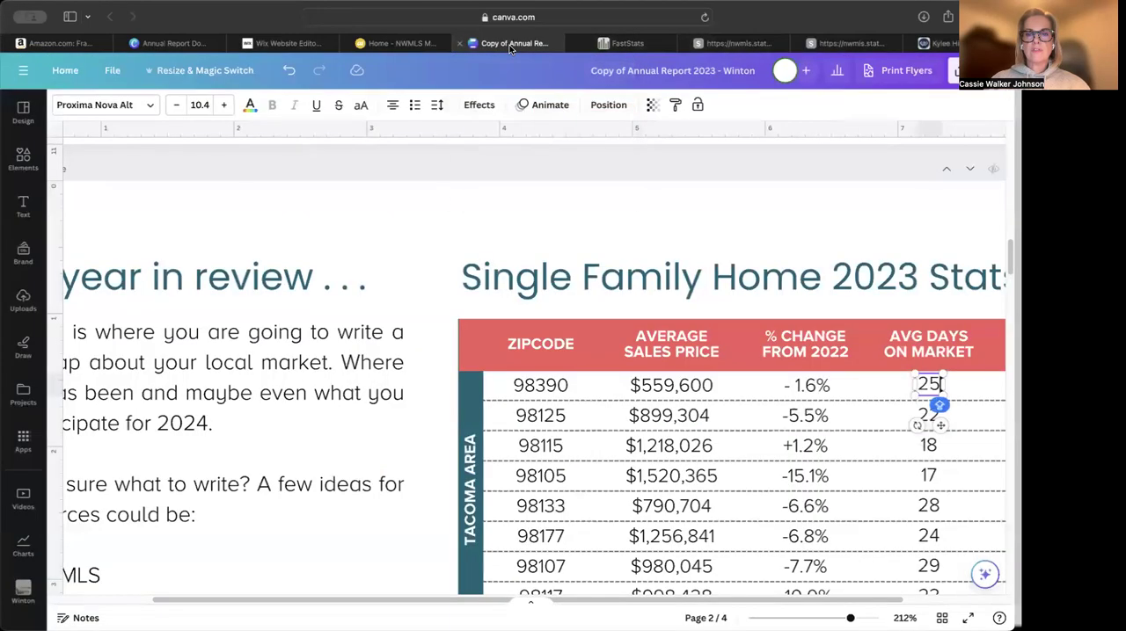
pyautogui.scroll(-2, 537, 473)
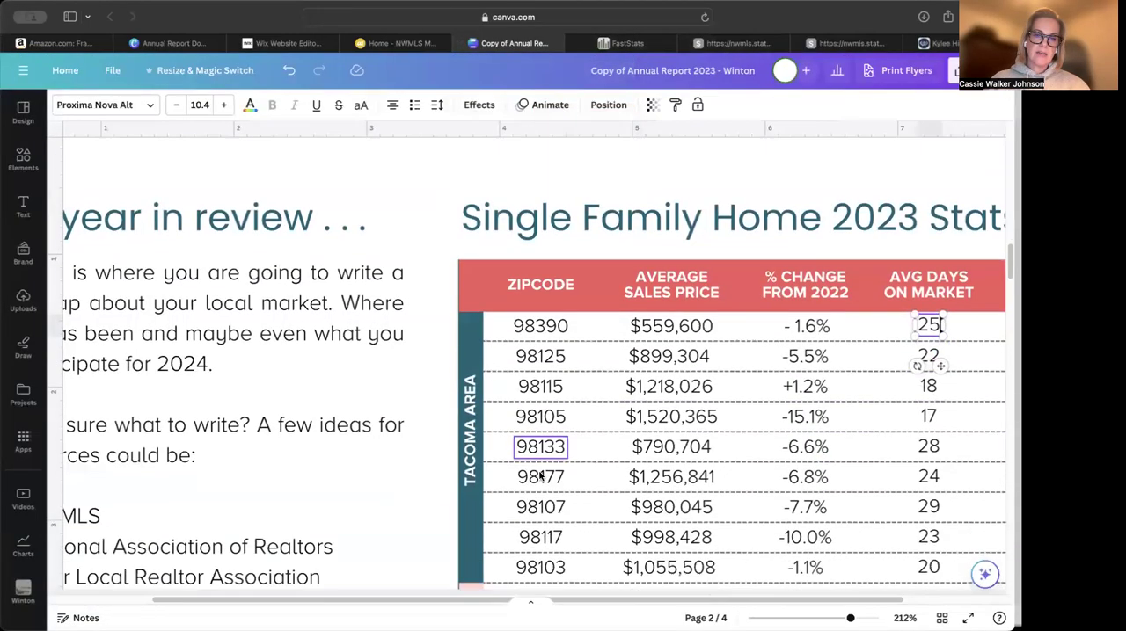
pyautogui.click(471, 440)
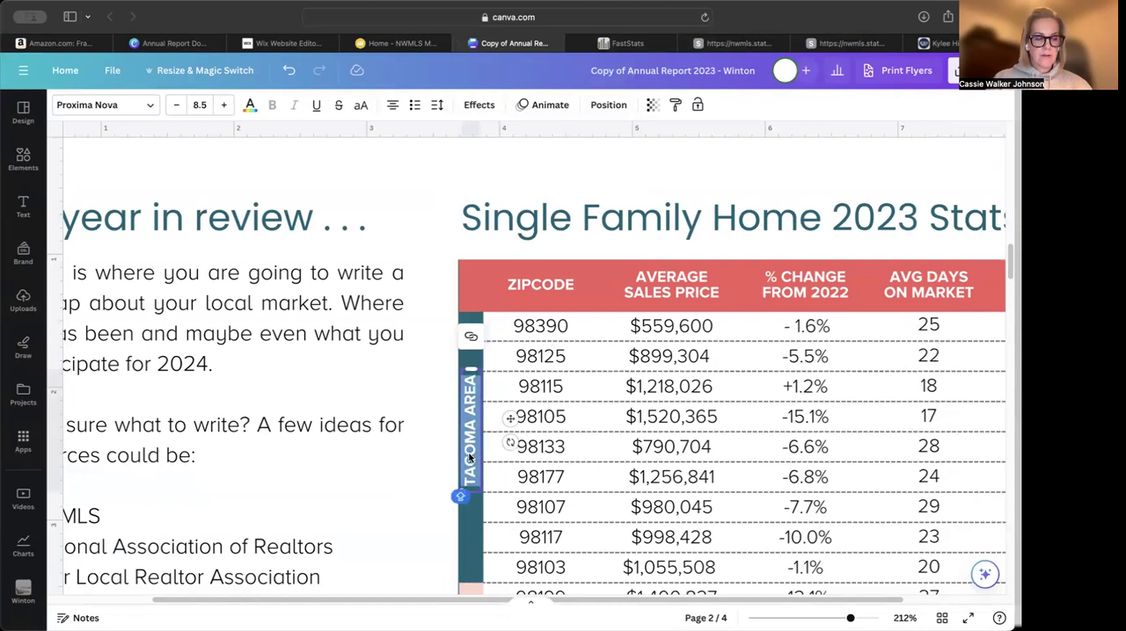
pyautogui.write('PUYALLU')
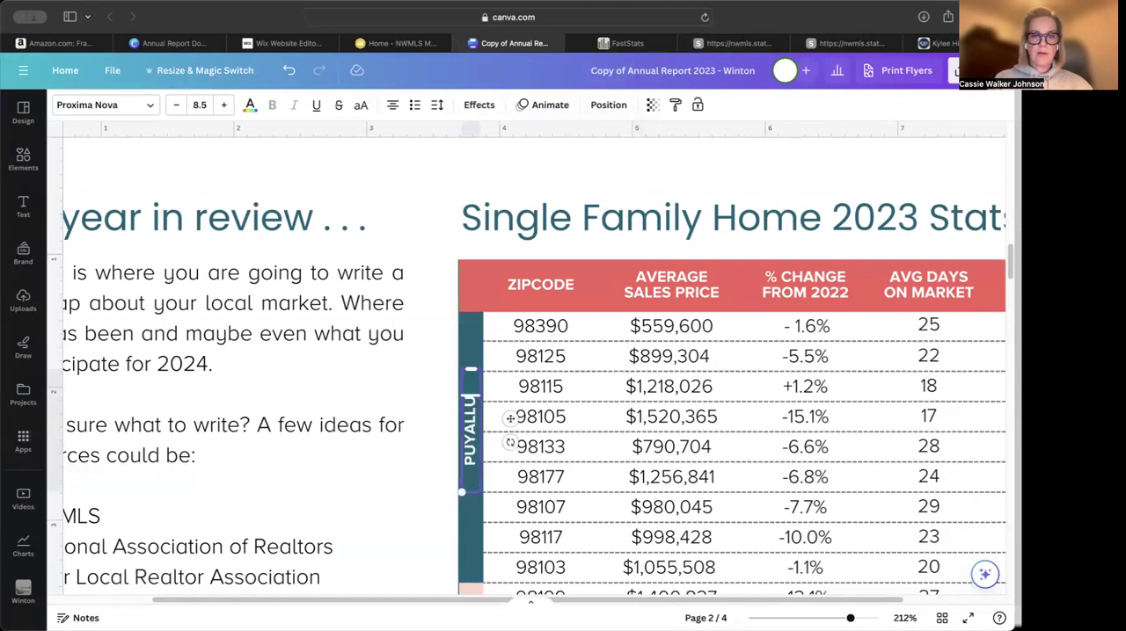
pyautogui.write('P &')
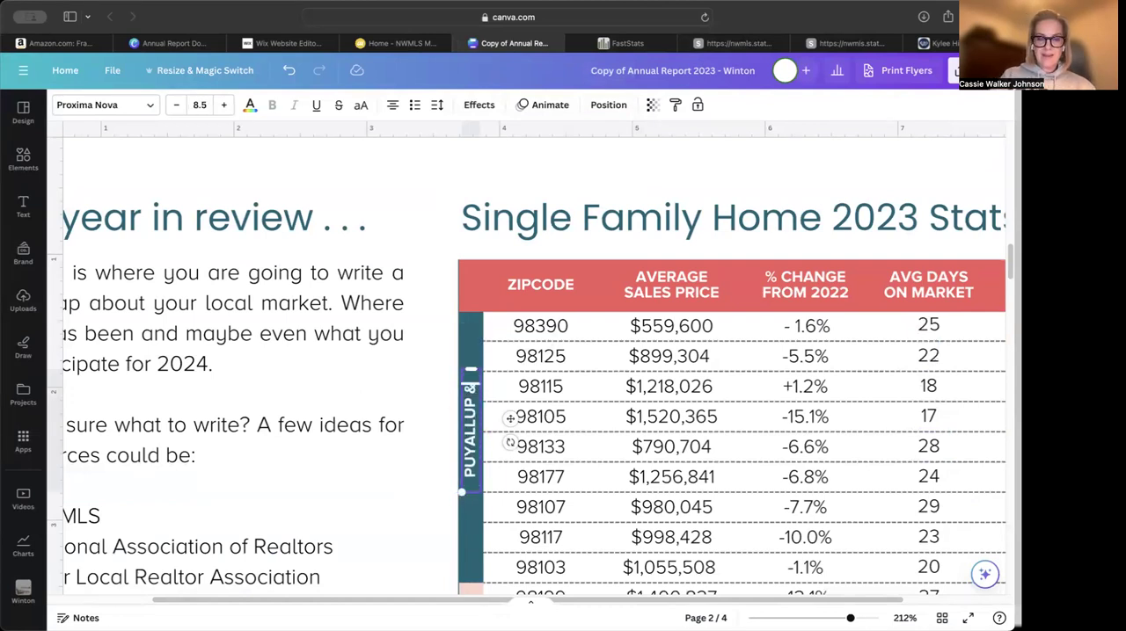
pyautogui.write(' SUMNER')
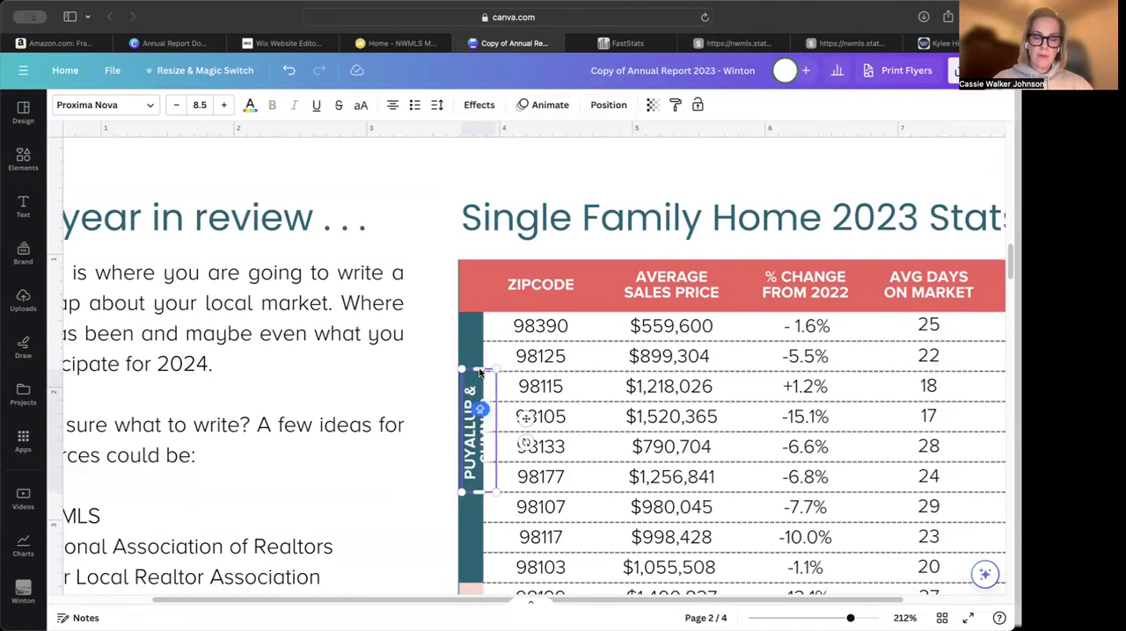
# Lengthen the PUYALLUP & SUMNER text box so the label fits on one line, and move it up within the teal band
pyautogui.doubleClick(481, 398)
pyautogui.click(419, 440)
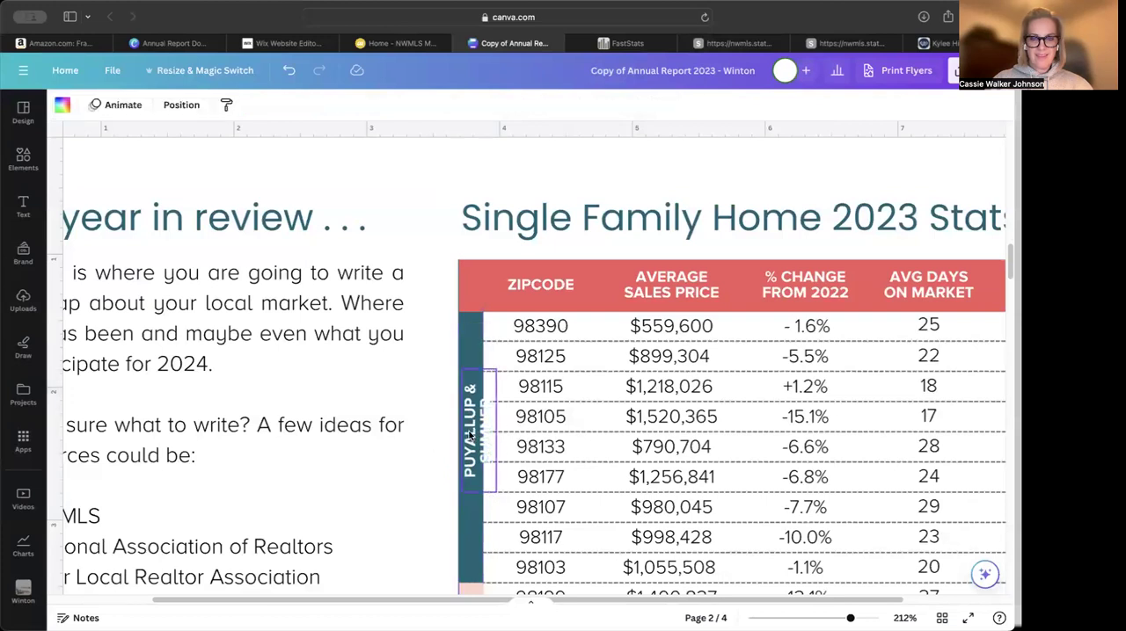
pyautogui.click(469, 434)
pyautogui.moveTo(479, 497); pyautogui.dragTo(480, 554)
pyautogui.click(397, 494)
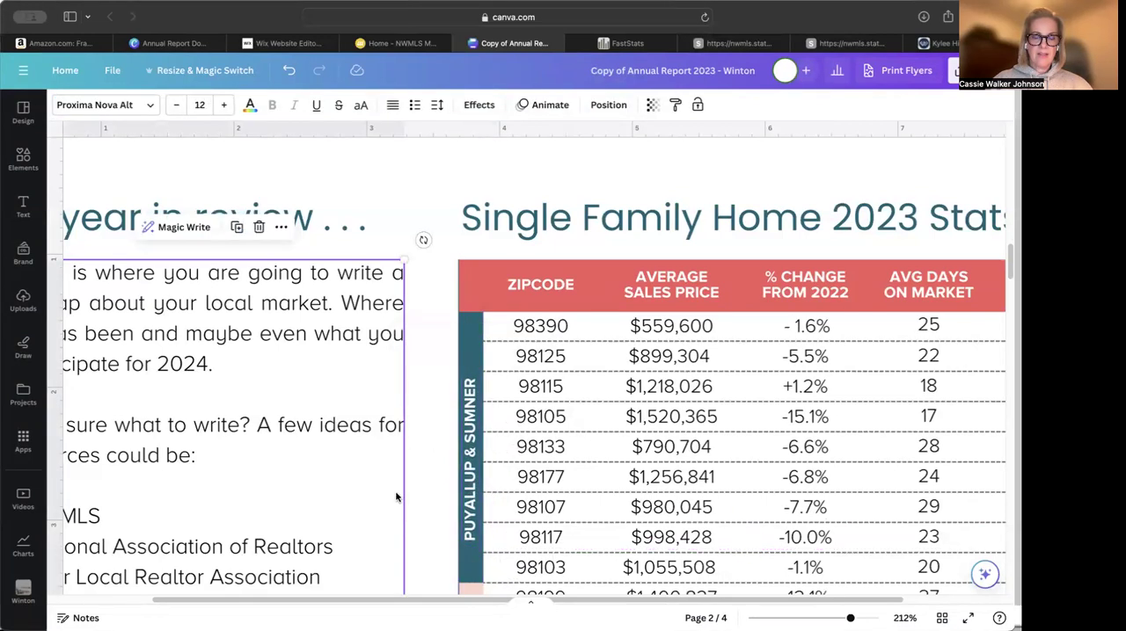
pyautogui.click(480, 480)
pyautogui.click(471, 477)
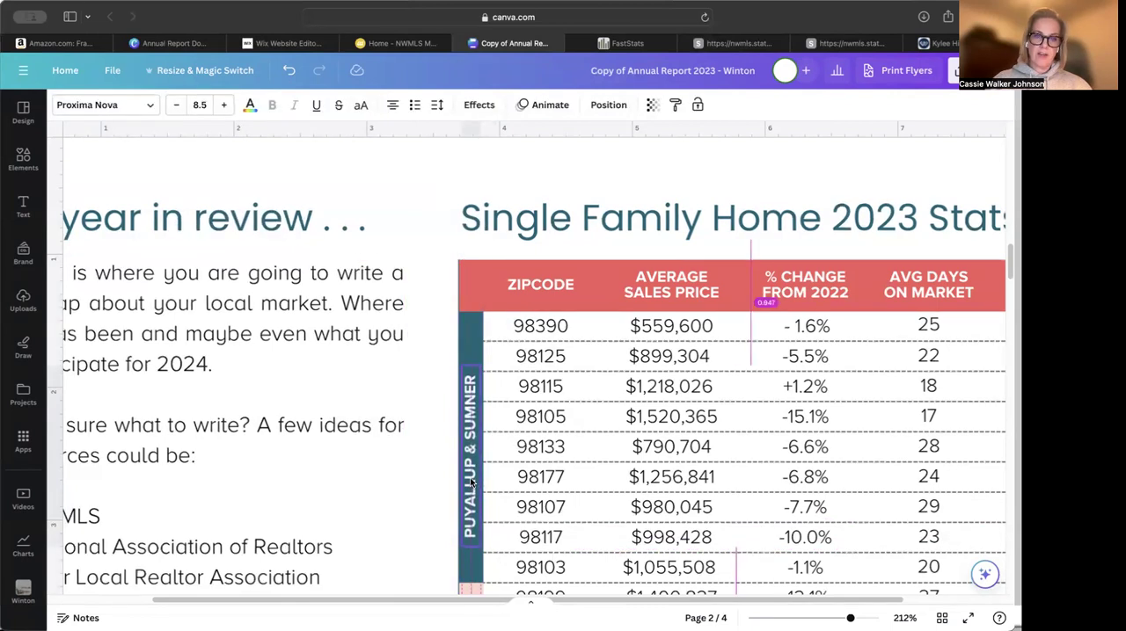
pyautogui.moveTo(470, 475); pyautogui.dragTo(471, 453)
# Fill the second table row with zip code 98372 and the year-to-date 2023 average sales price $652,242 from the 98372 FastStats report
pyautogui.click(540, 356)
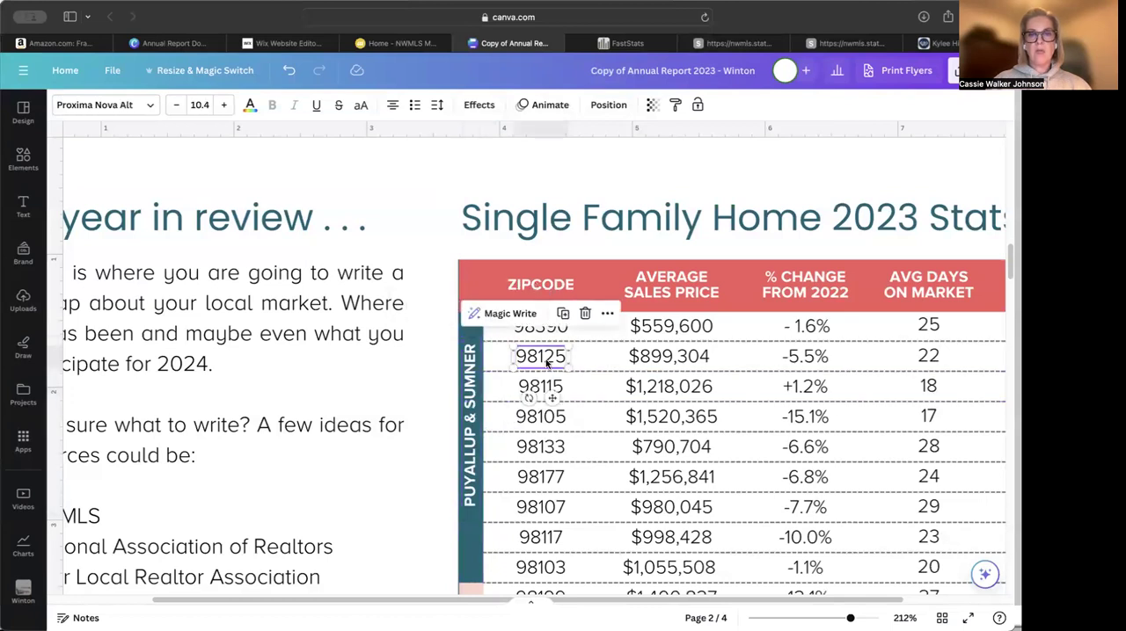
pyautogui.click(626, 43)
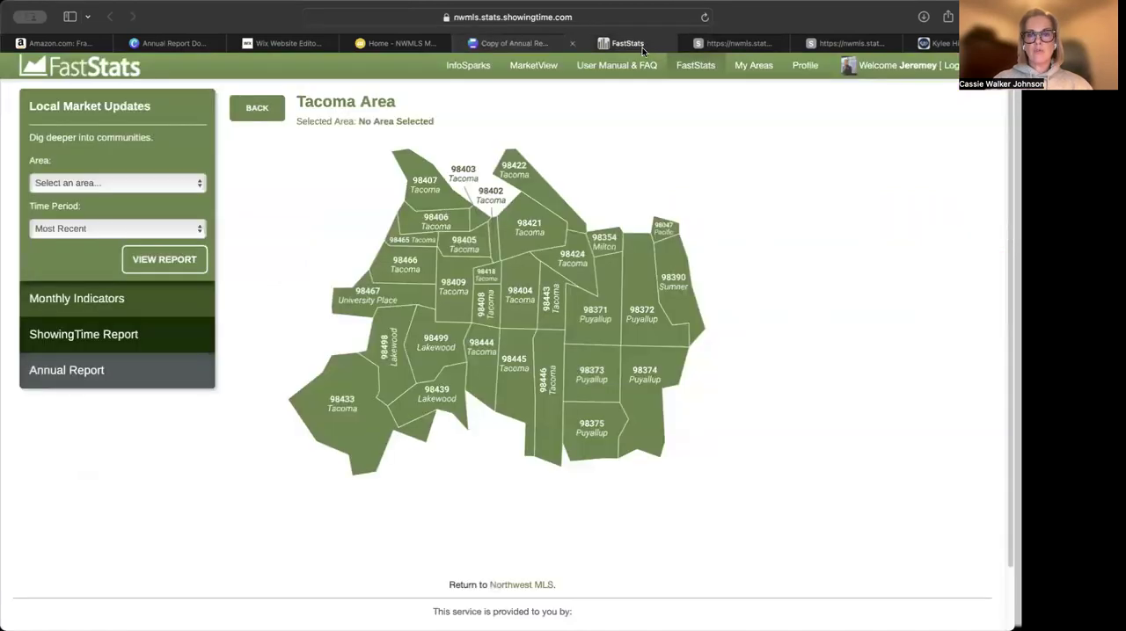
pyautogui.click(648, 321)
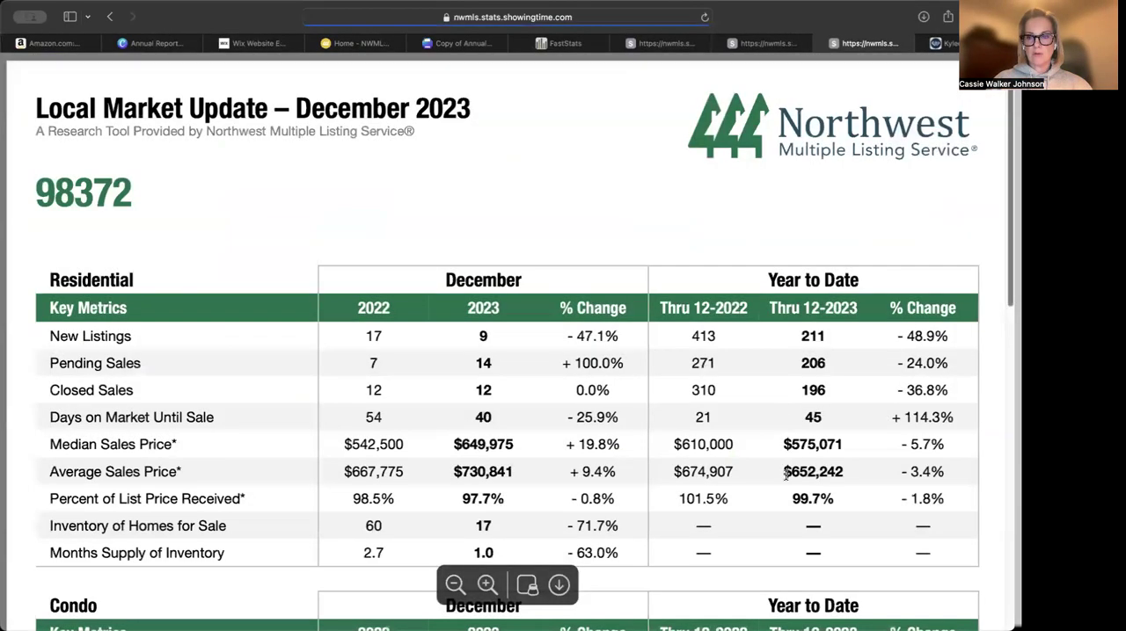
pyautogui.moveTo(784, 474); pyautogui.dragTo(848, 472)
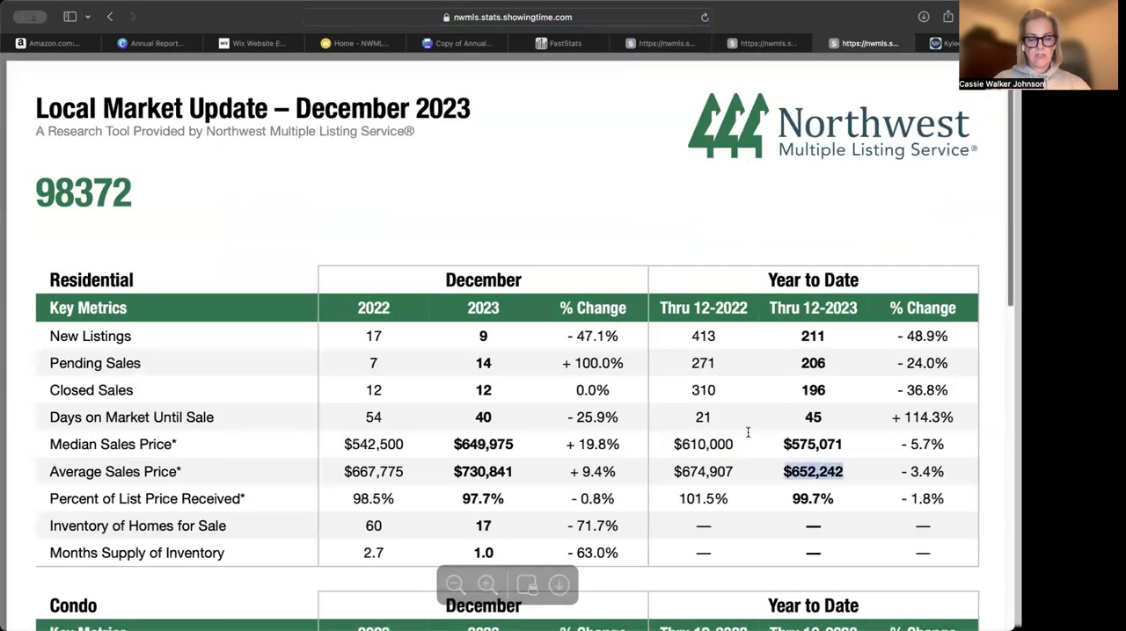
pyautogui.click(464, 43)
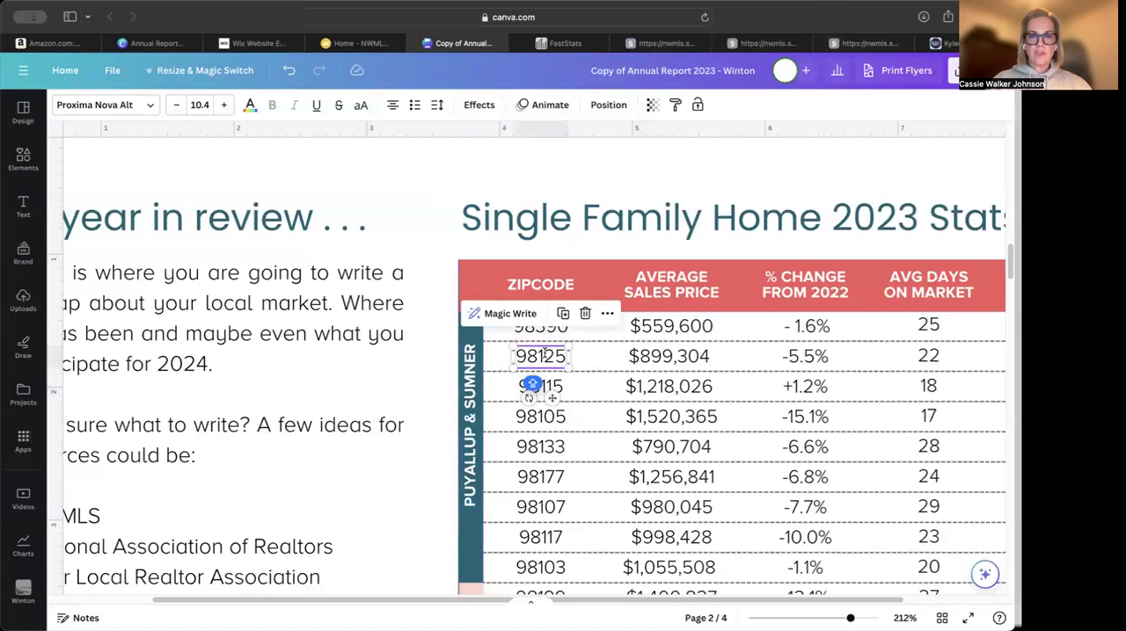
pyautogui.doubleClick(541, 356)
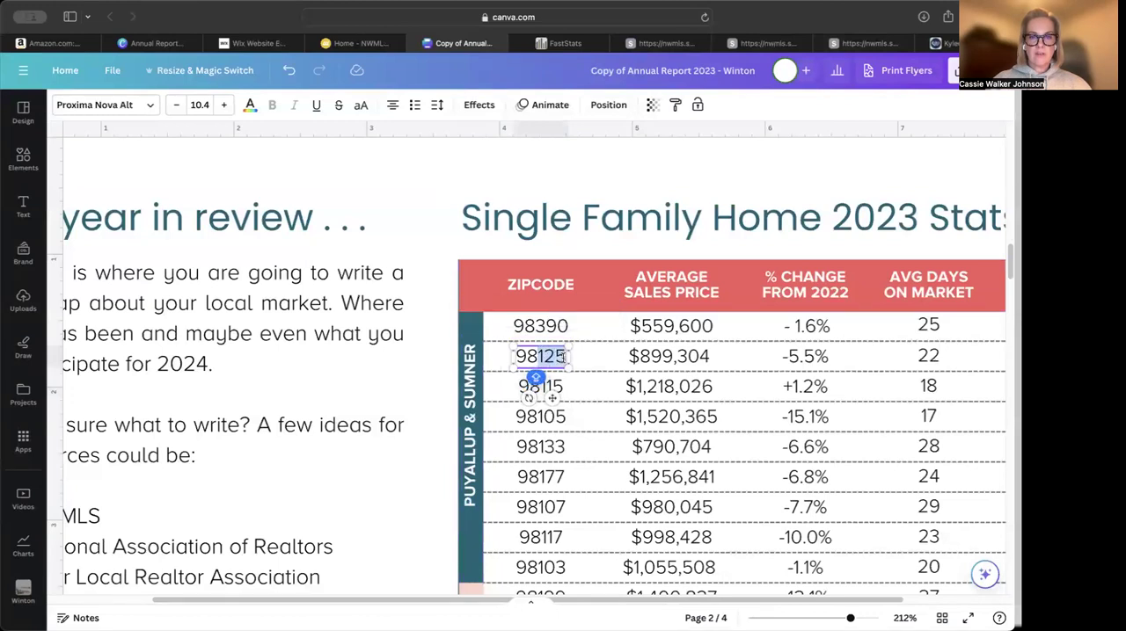
pyautogui.write('98372')
pyautogui.doubleClick(659, 356)
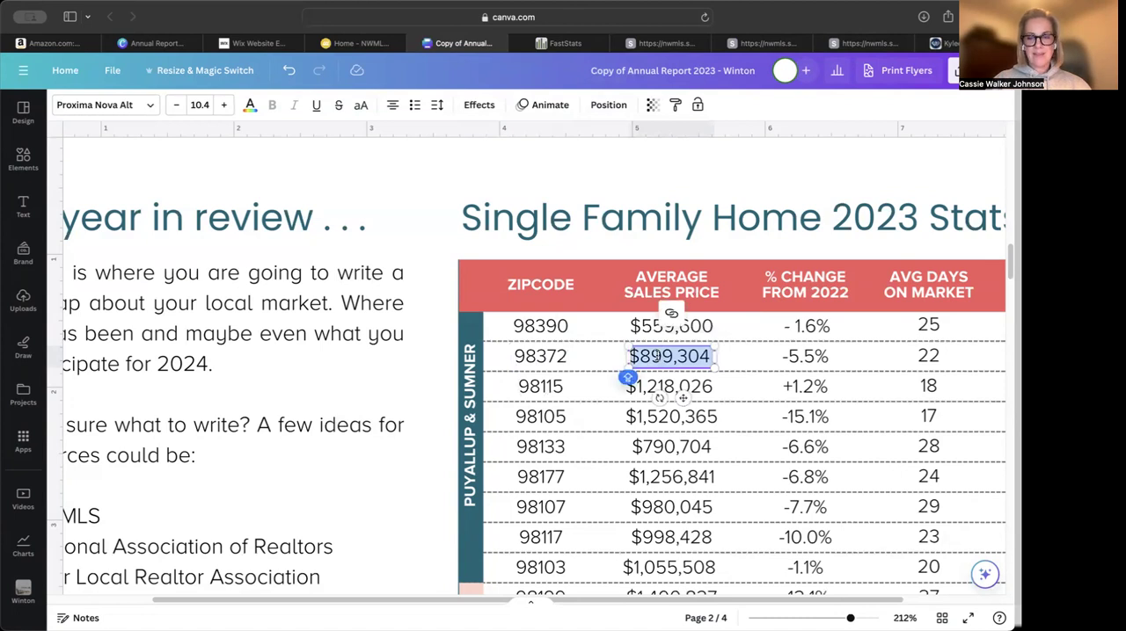
pyautogui.press('super+v')
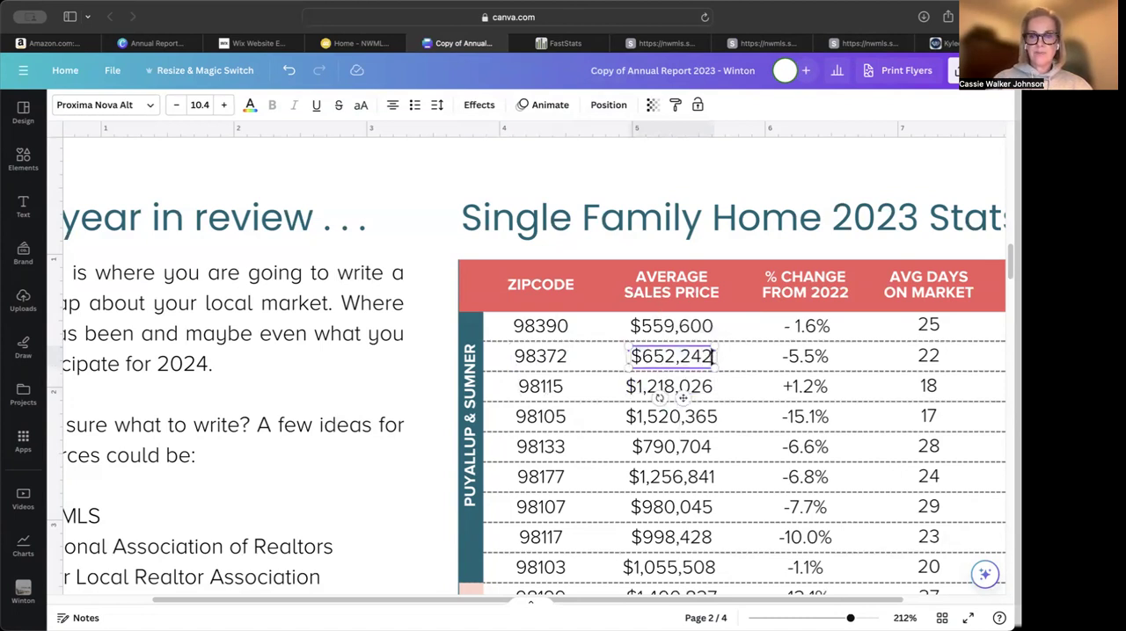
pyautogui.click(669, 43)
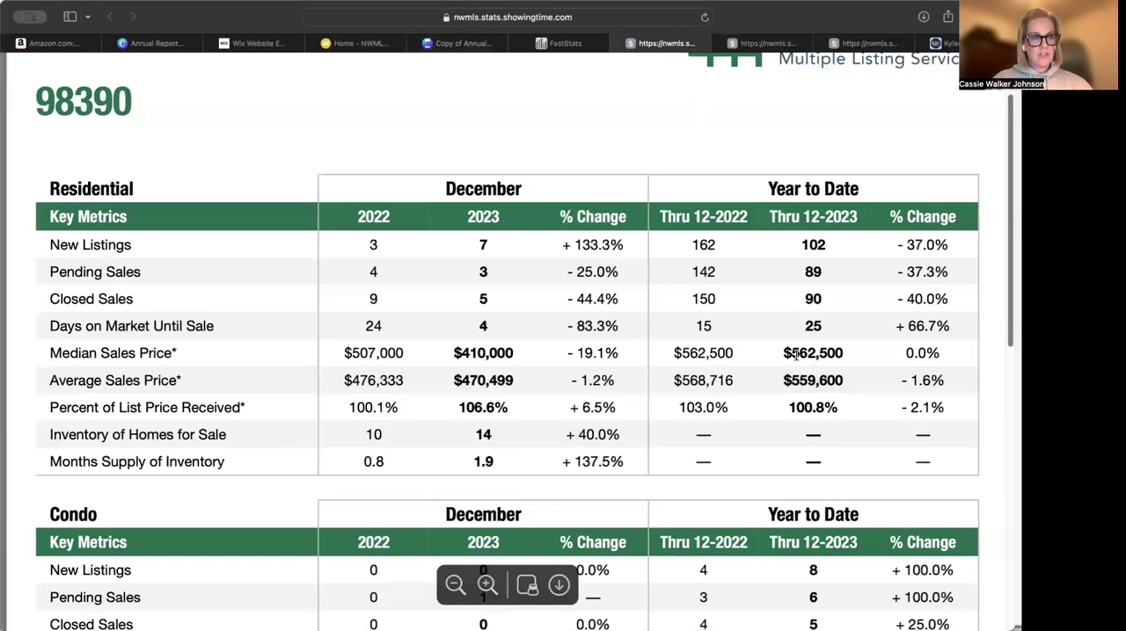
pyautogui.moveTo(898, 380); pyautogui.dragTo(976, 382)
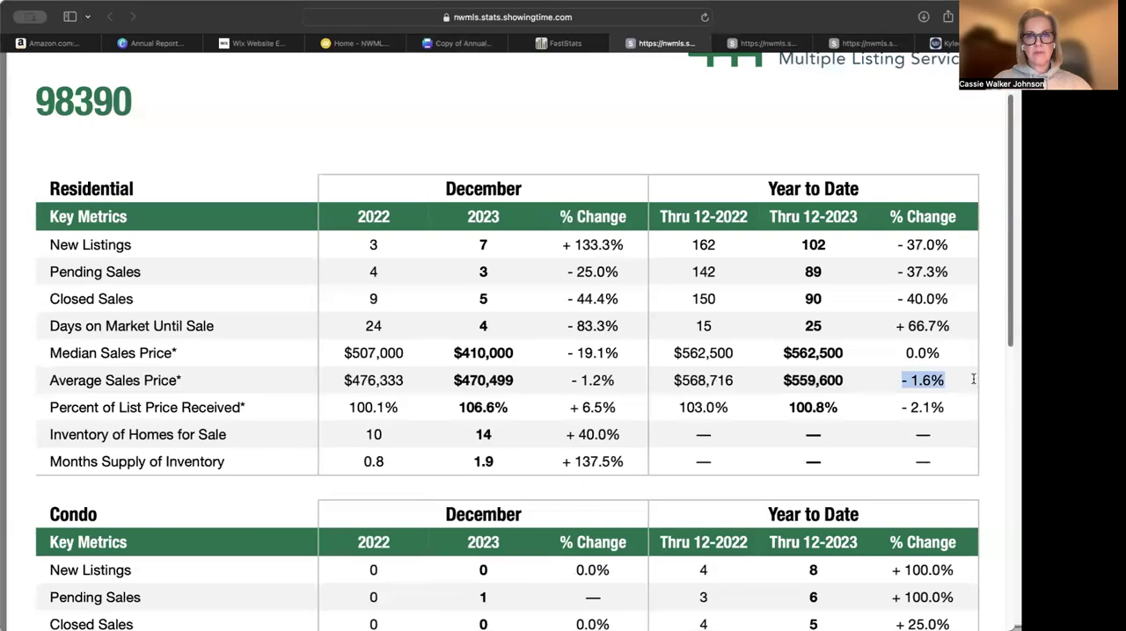
pyautogui.scroll(-5, 882, 349)
pyautogui.scroll(6, 882, 349)
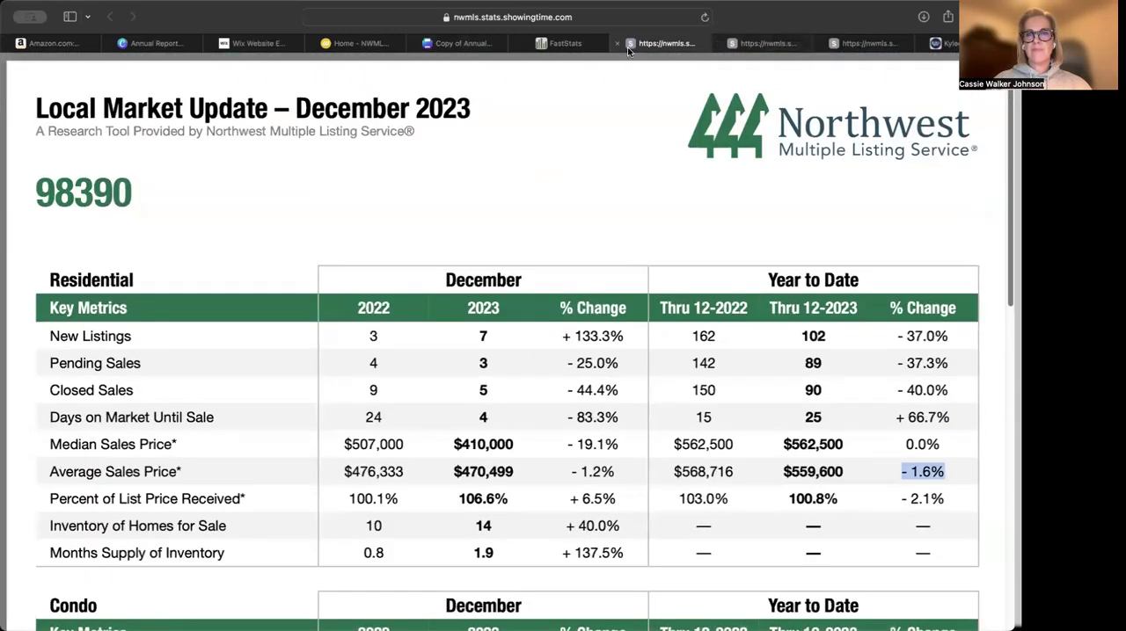
# Close the two 98390 report tabs and return to the 98372 FastStats report
pyautogui.click(617, 44)
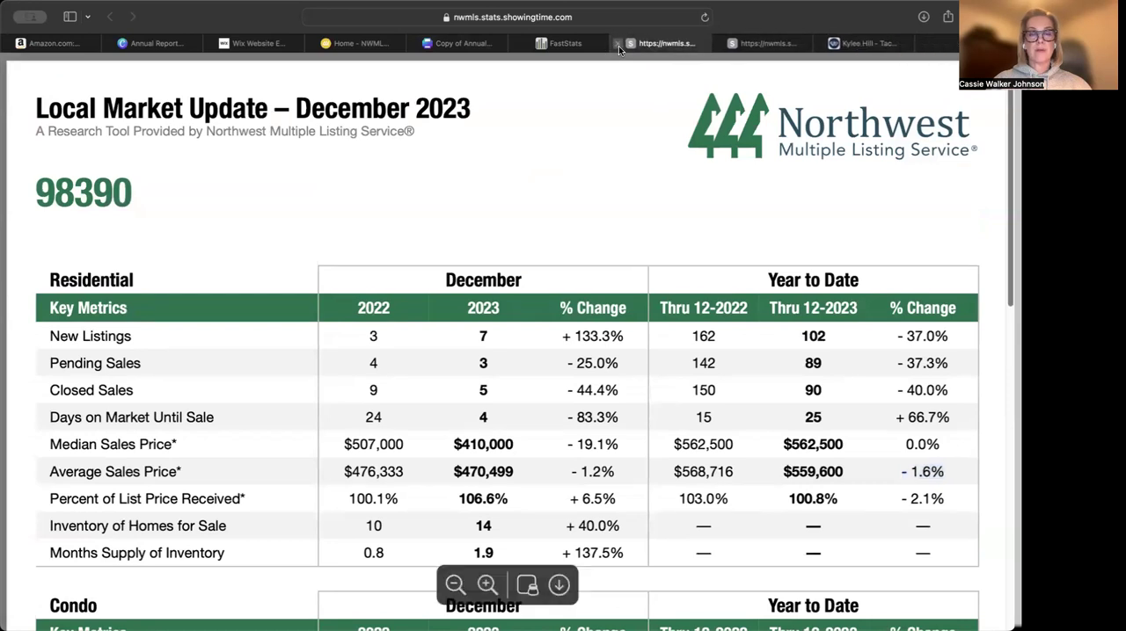
pyautogui.click(618, 46)
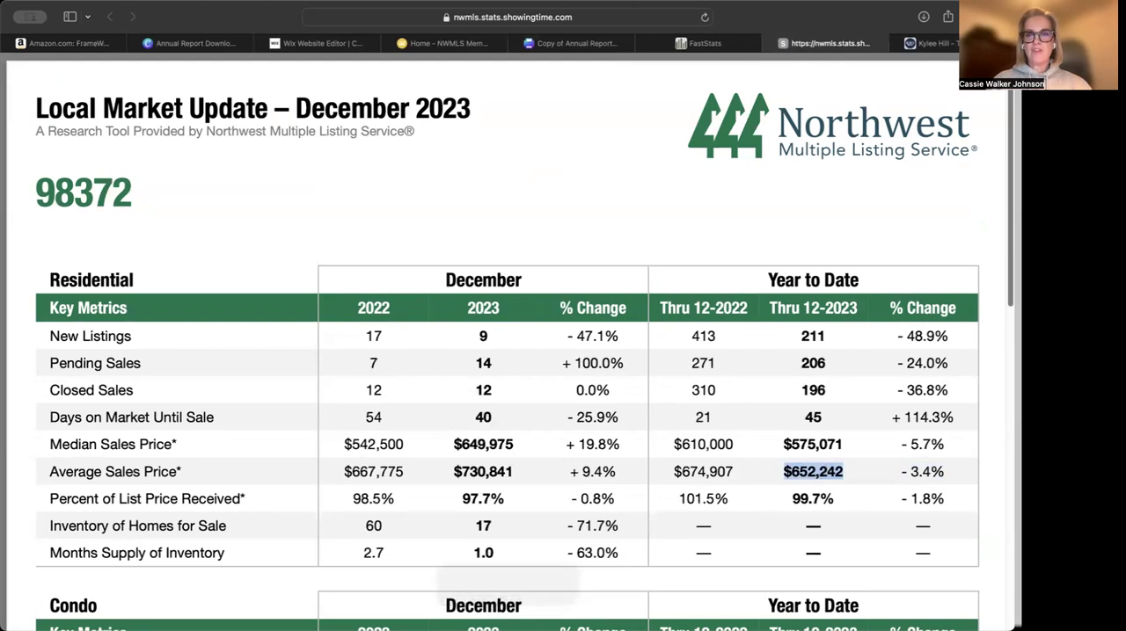
pyautogui.click(576, 43)
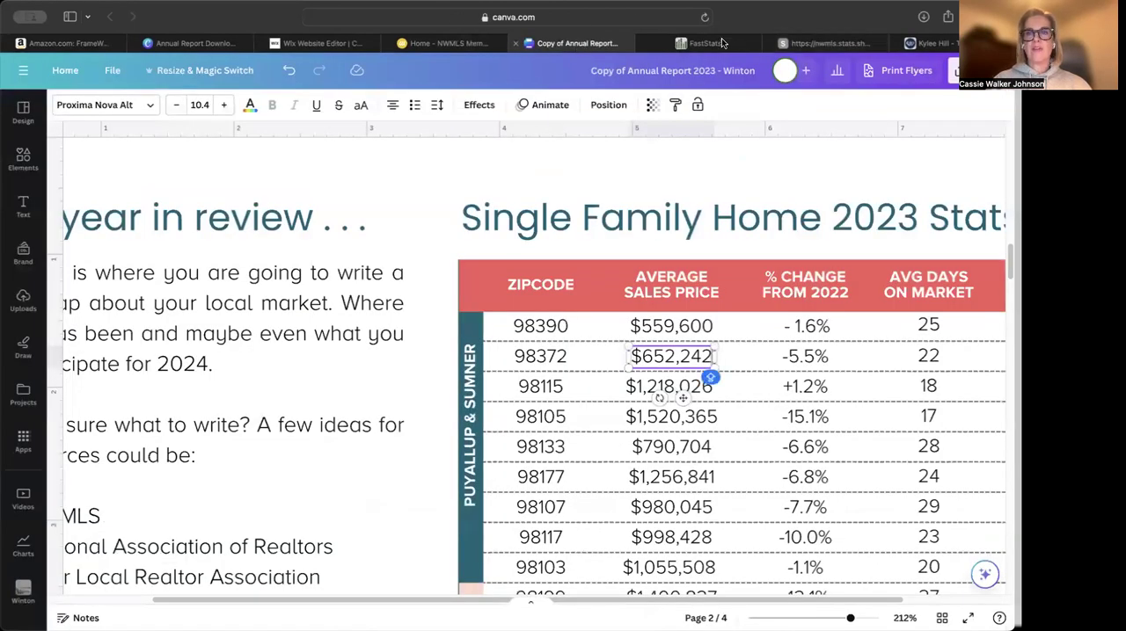
pyautogui.click(704, 44)
pyautogui.click(796, 44)
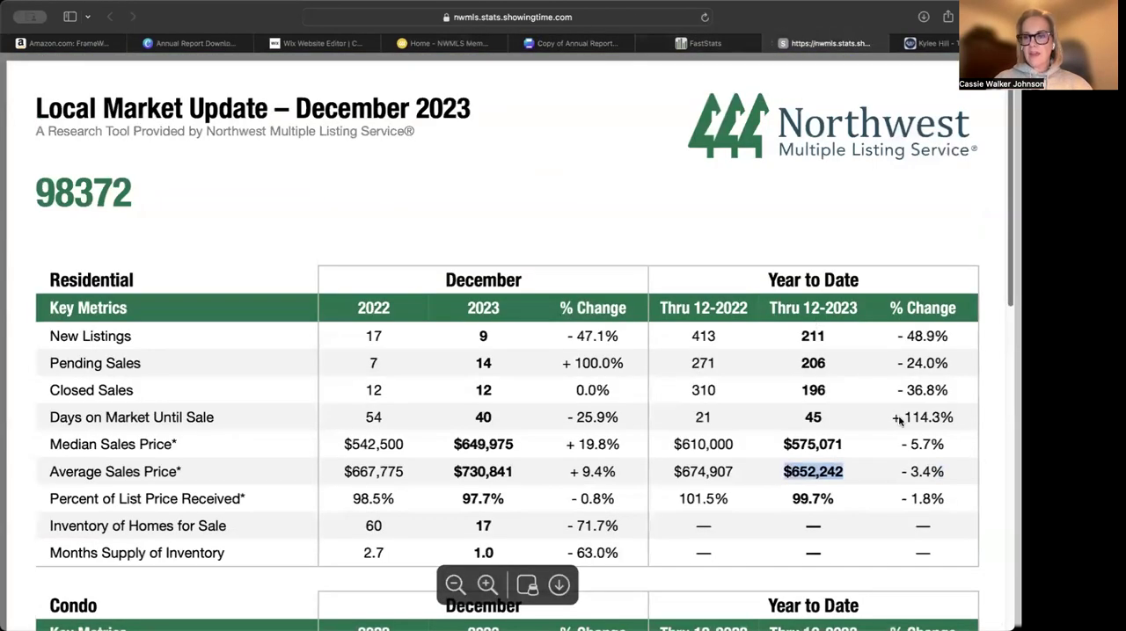
# Set the 98372 row's percent change from 2022 to -3.4%, using the report's year-to-date average sales price change
pyautogui.click(907, 473)
pyautogui.doubleClick(922, 472)
pyautogui.moveTo(902, 475); pyautogui.dragTo(956, 480)
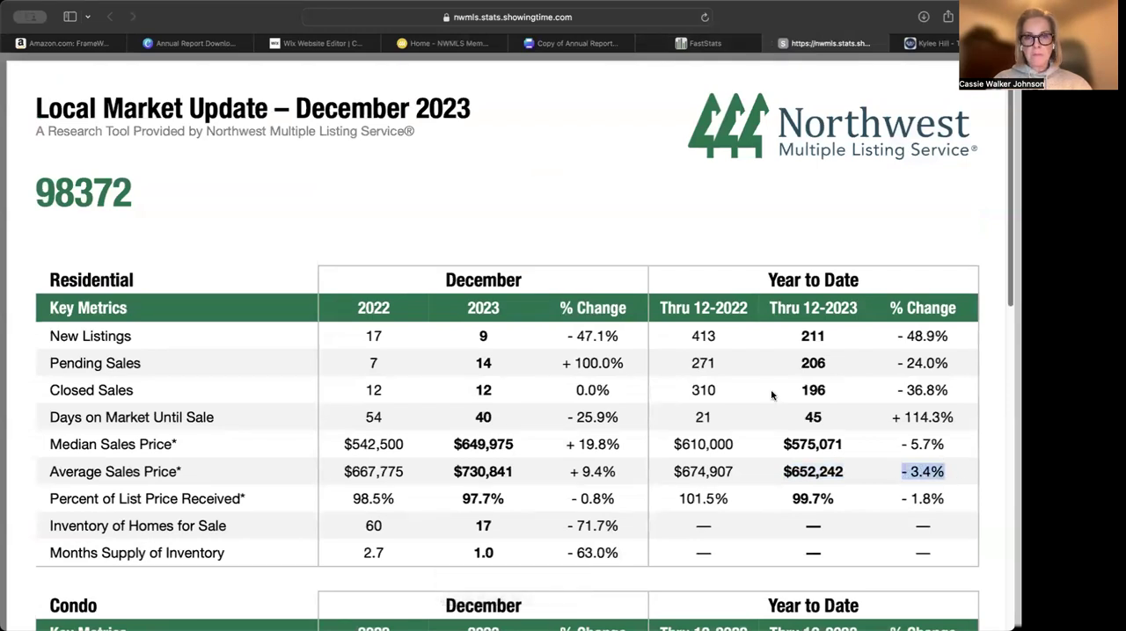
pyautogui.click(587, 44)
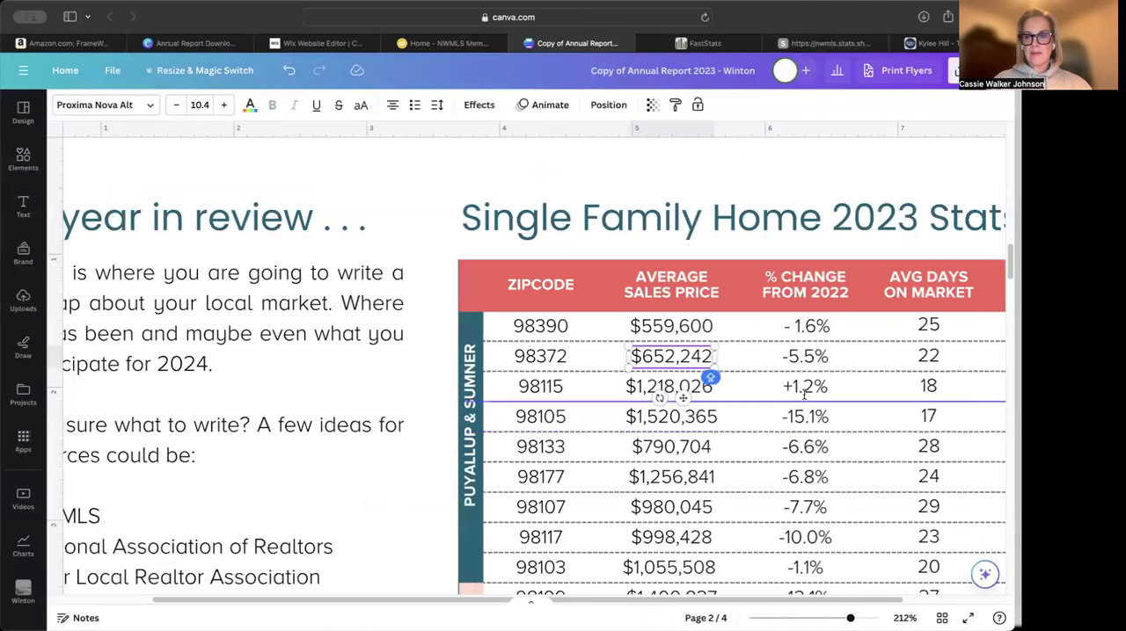
pyautogui.click(811, 355)
pyautogui.doubleClick(813, 355)
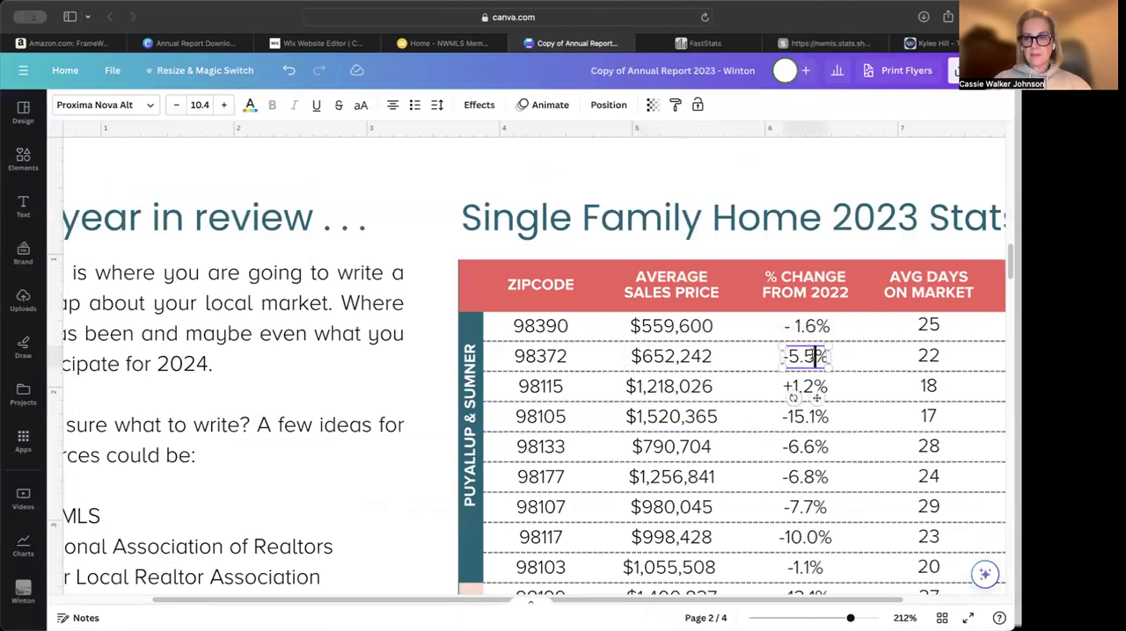
pyautogui.moveTo(812, 378); pyautogui.dragTo(781, 378)
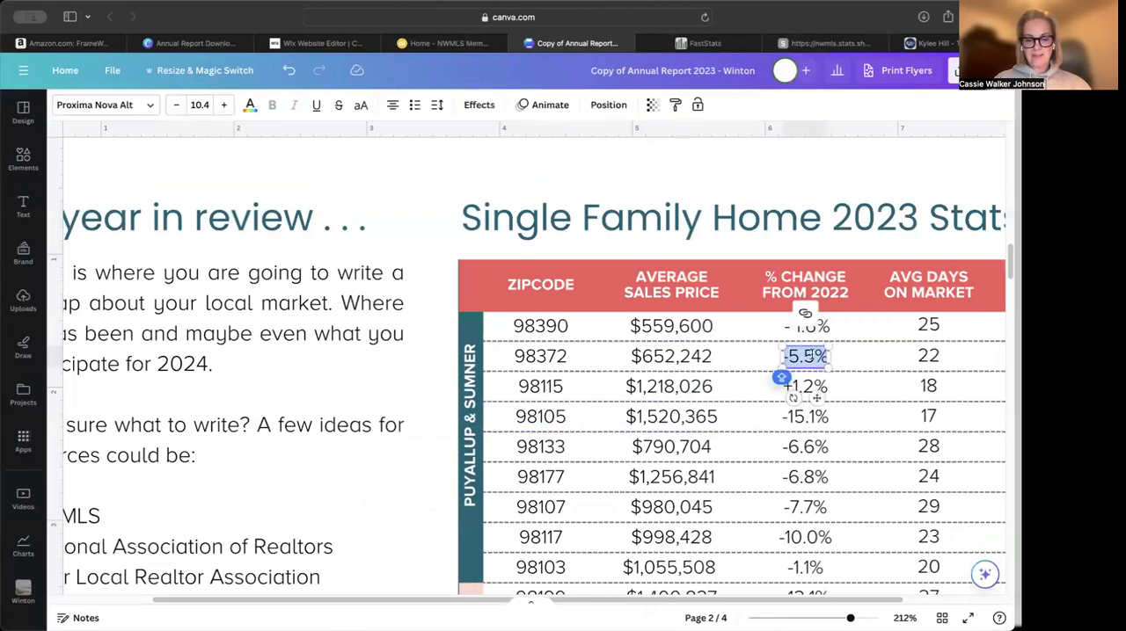
pyautogui.click(813, 356)
pyautogui.press('BackSpace')
pyautogui.press('BackSpace')
pyautogui.press('BackSpace')
pyautogui.write('3.4')
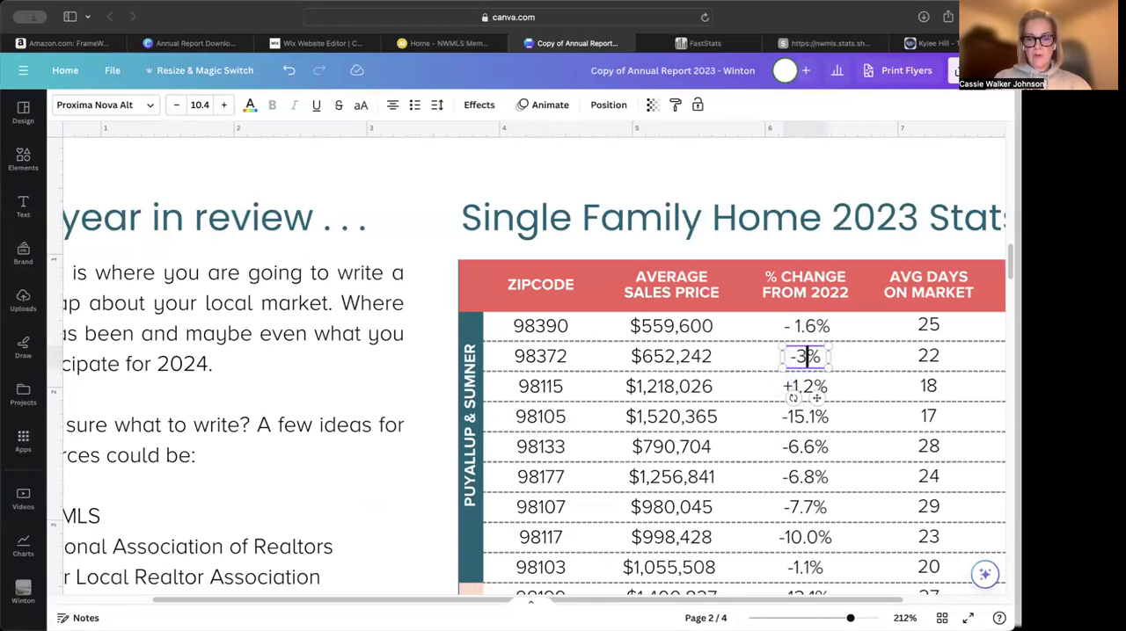
# Check the 98372 report's year-to-date days on market, enter 45 in the 98115 row, and widen its text box to fit one line
pyautogui.click(787, 43)
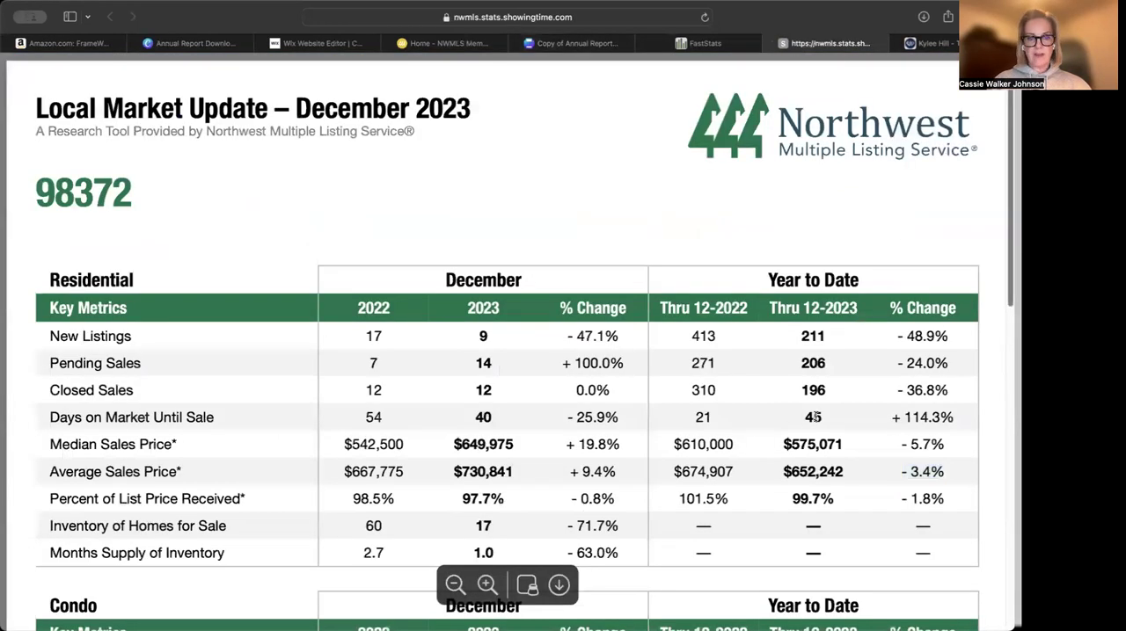
pyautogui.click(576, 42)
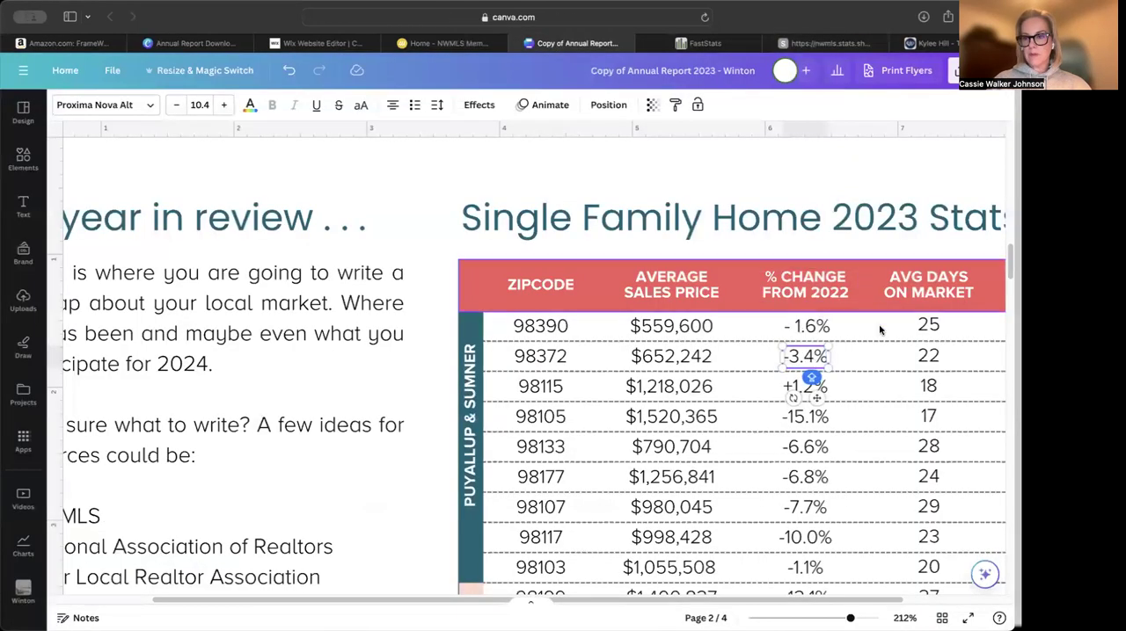
pyautogui.hscroll(2, 868, 605)
pyautogui.click(890, 385)
pyautogui.doubleClick(889, 386)
pyautogui.write('45')
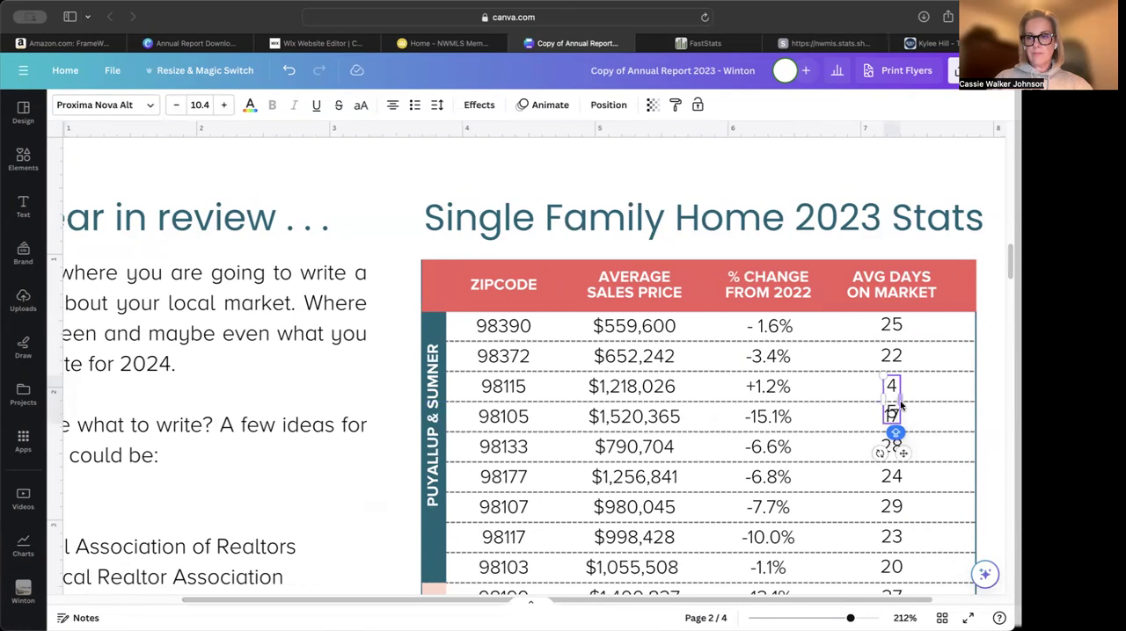
pyautogui.moveTo(899, 402); pyautogui.dragTo(907, 432)
pyautogui.click(983, 271)
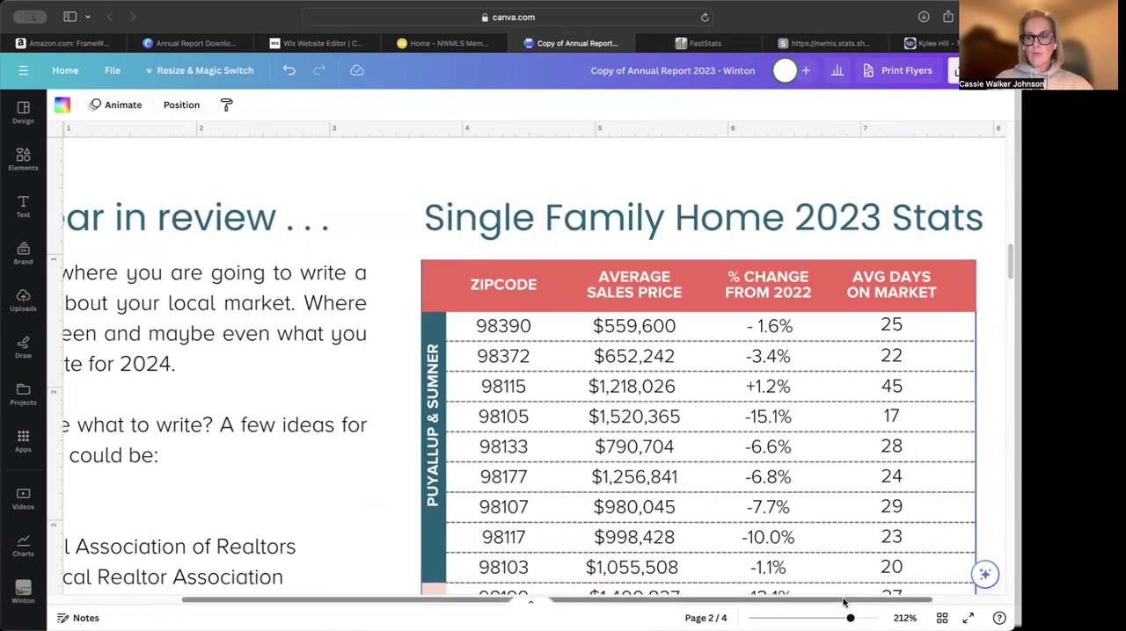
# Browse the FastStats maps of King County, Pierce County and the Tacoma area for their zip code divisions
pyautogui.scroll(-5, 811, 596)
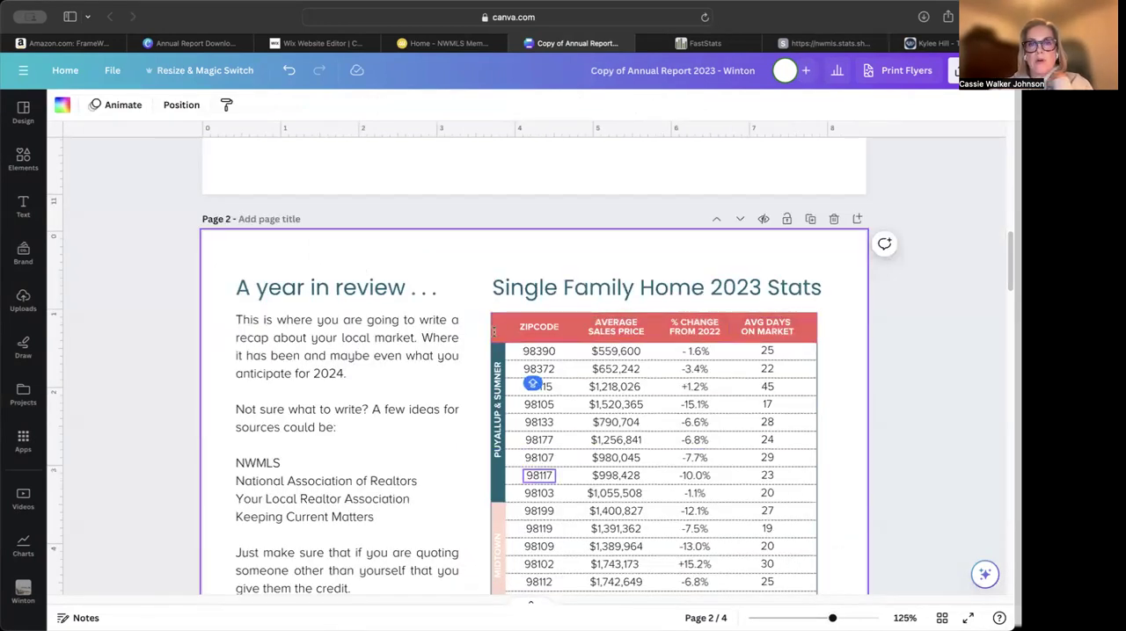
pyautogui.click(707, 44)
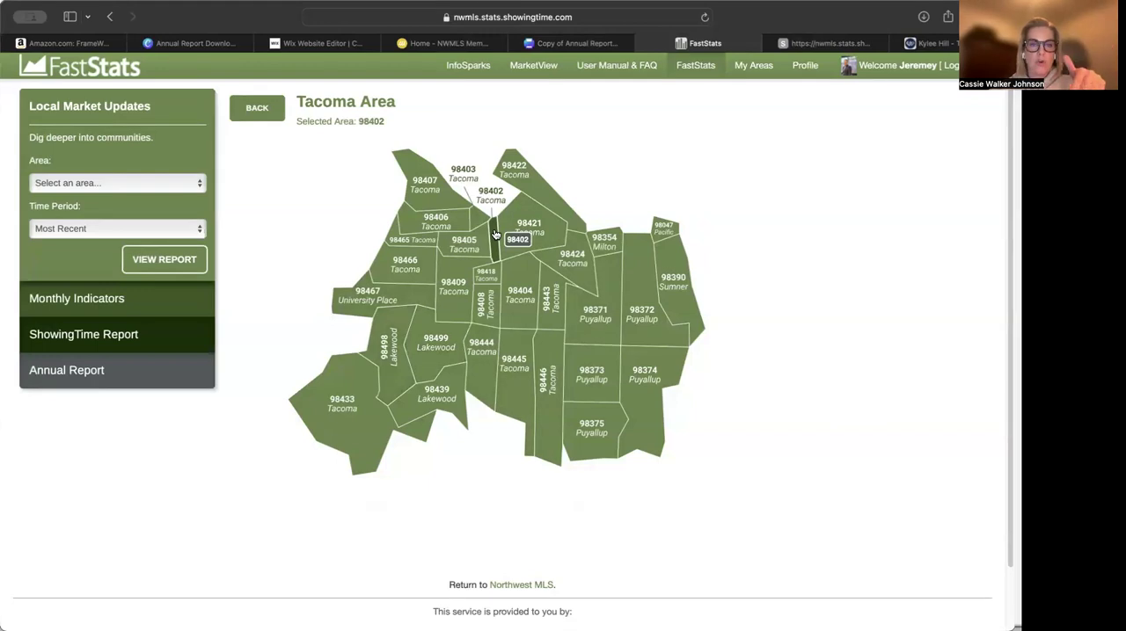
pyautogui.click(258, 110)
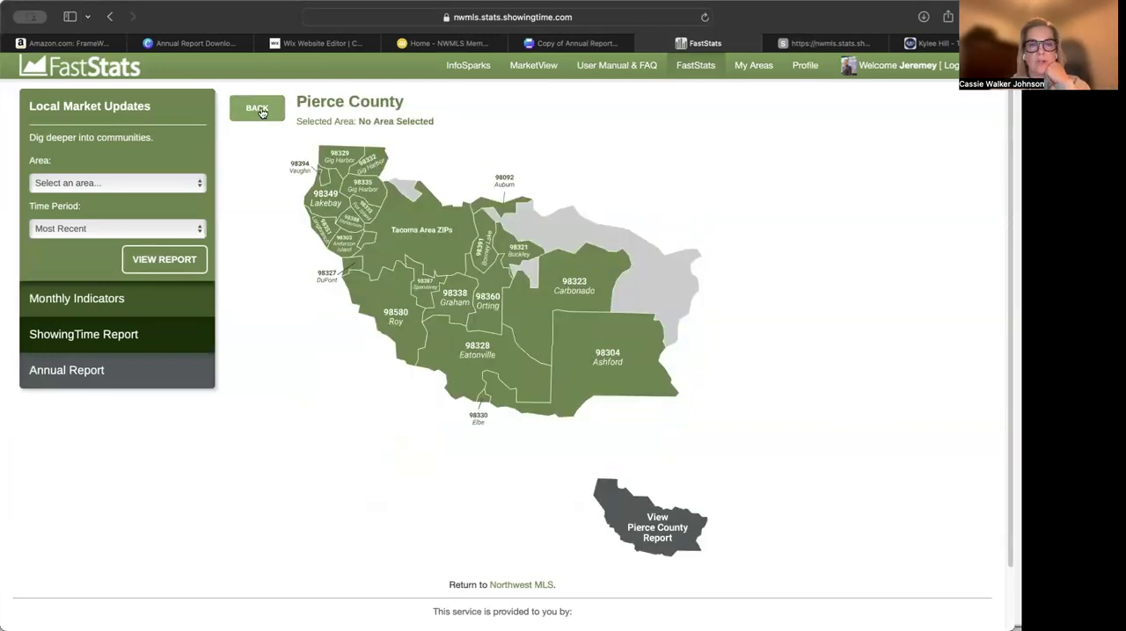
pyautogui.click(258, 109)
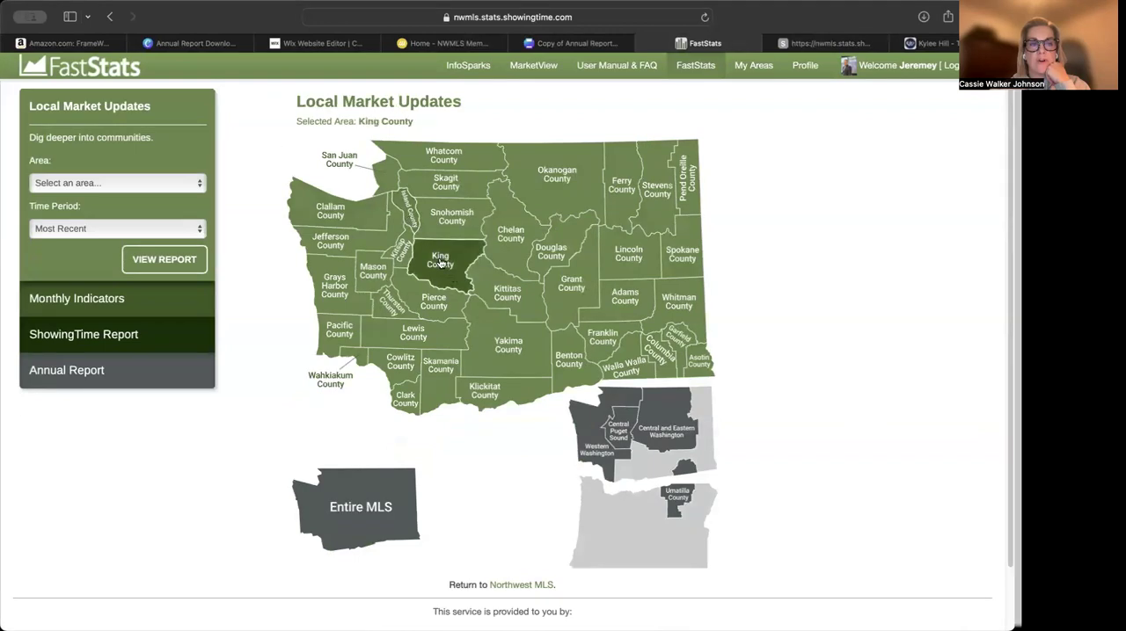
pyautogui.click(441, 263)
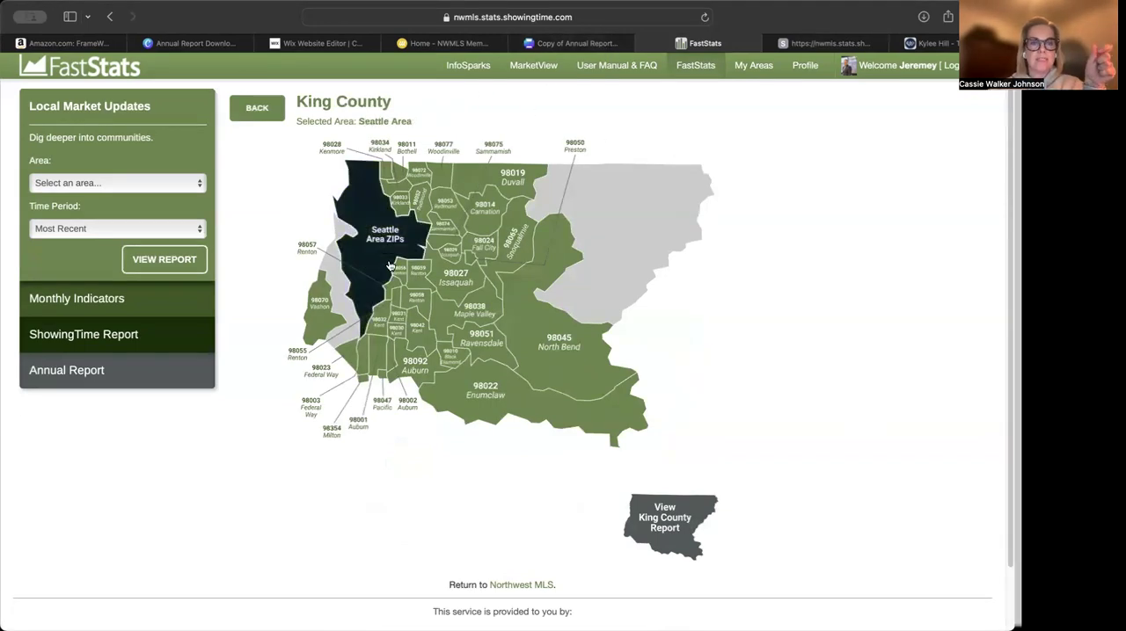
pyautogui.scroll(-1, 422, 330)
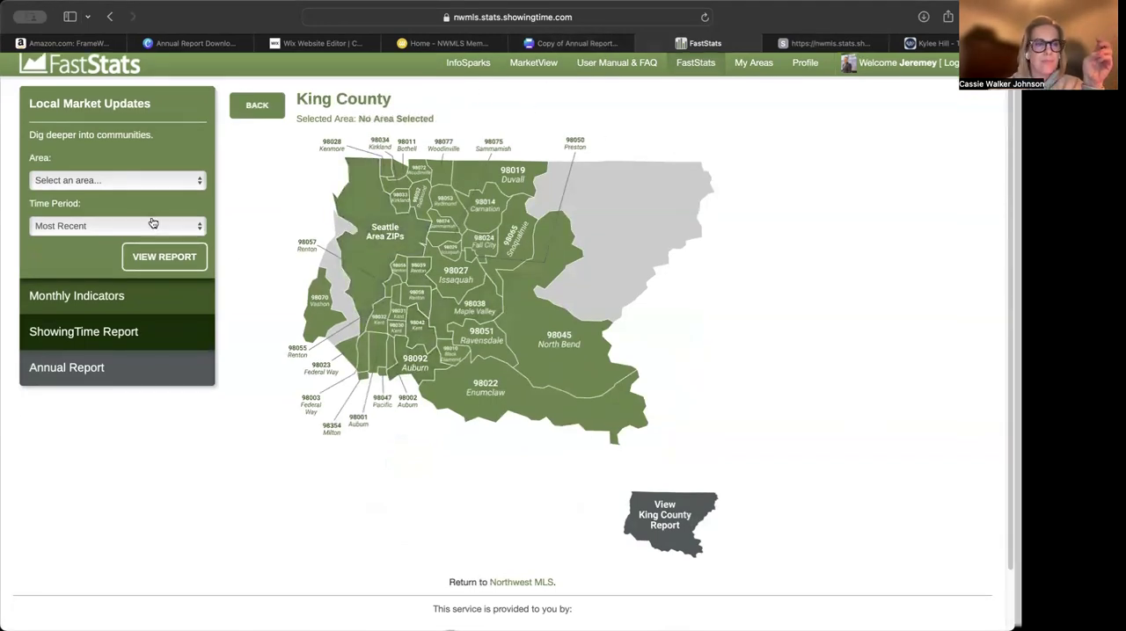
pyautogui.click(257, 106)
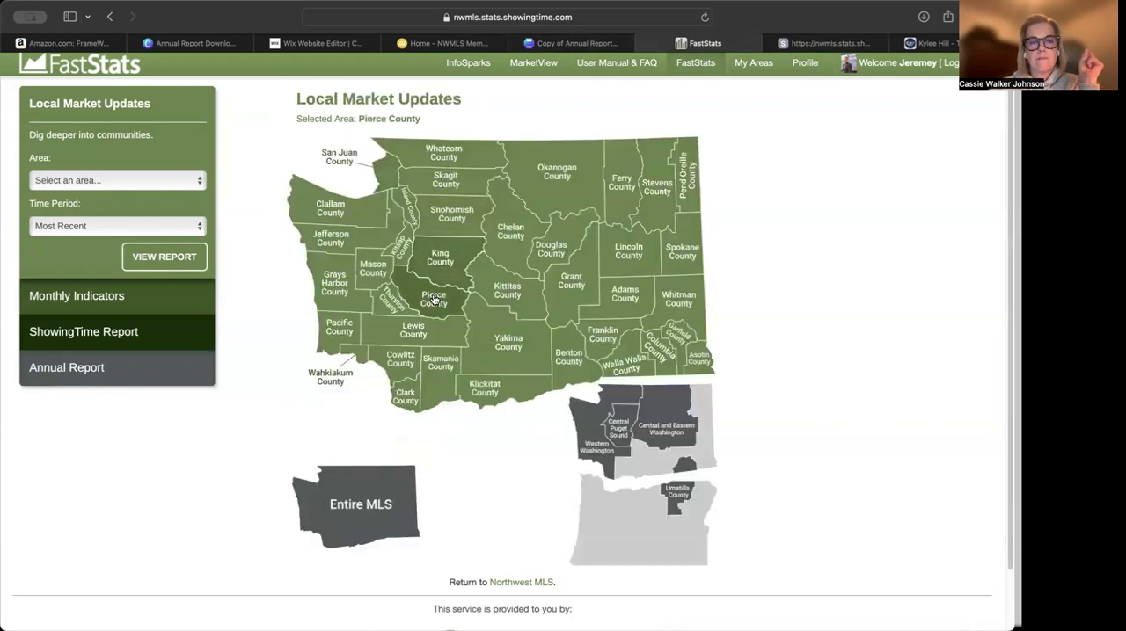
pyautogui.click(438, 277)
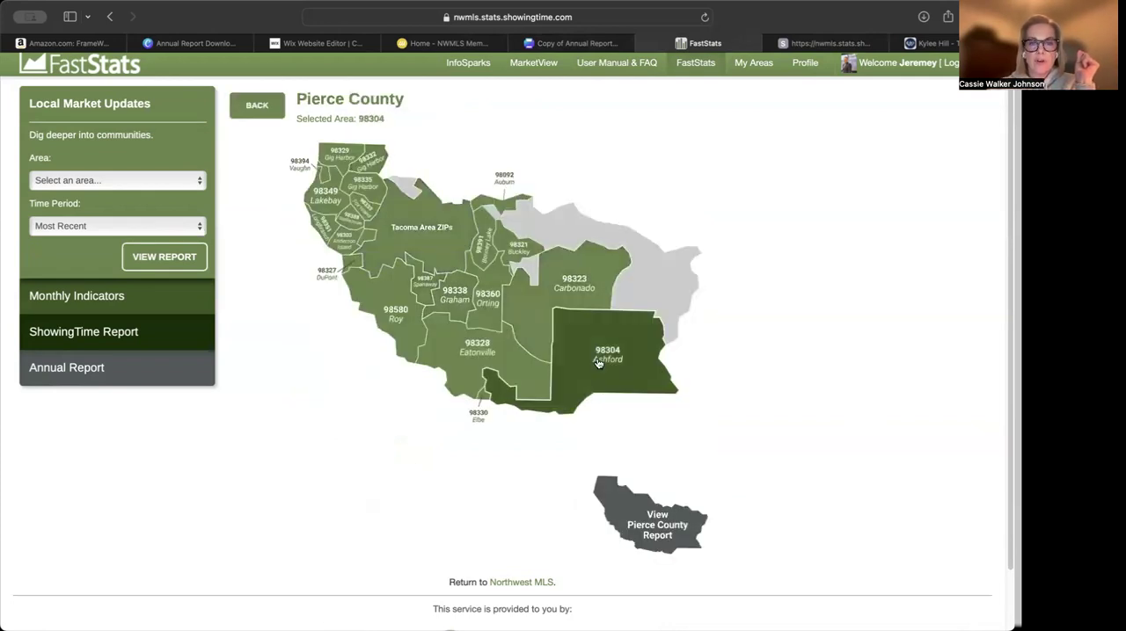
pyautogui.click(431, 244)
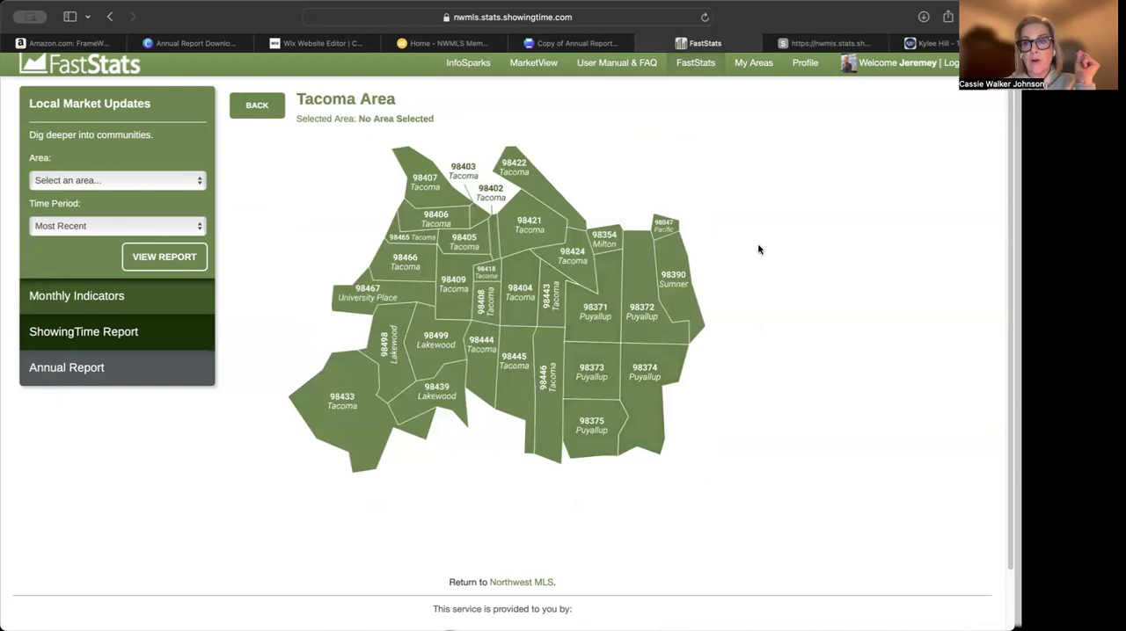
# Review the full Canva stats table on page 2, from its header down to the footnote below the Eastside section
pyautogui.click(586, 44)
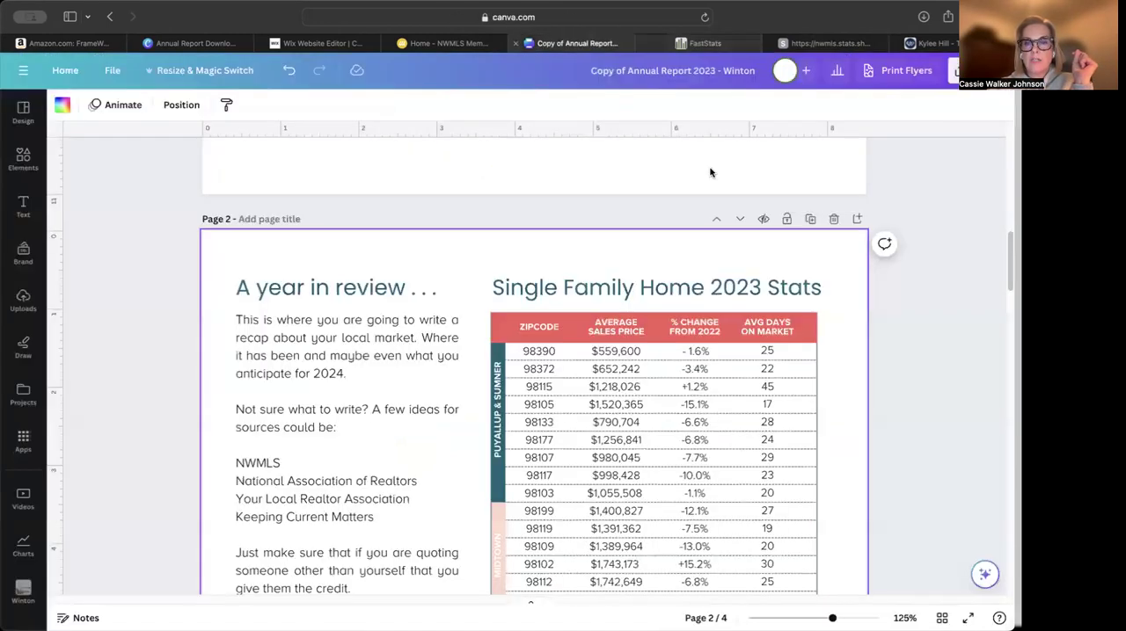
pyautogui.scroll(3, 877, 411)
pyautogui.scroll(-10, 875, 409)
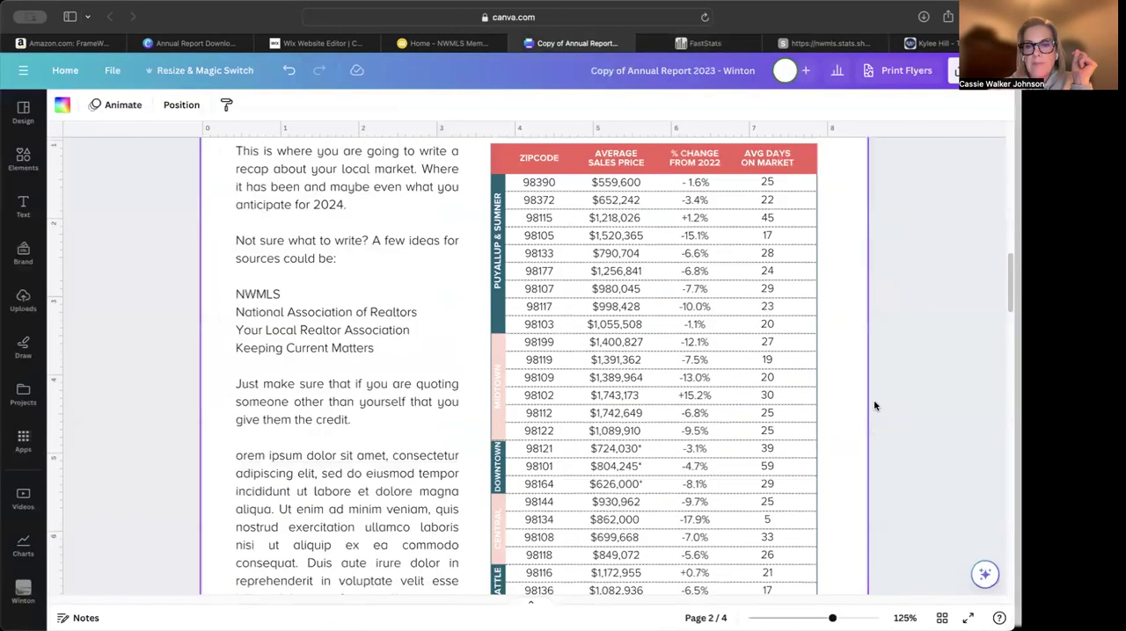
pyautogui.scroll(-3, 873, 407)
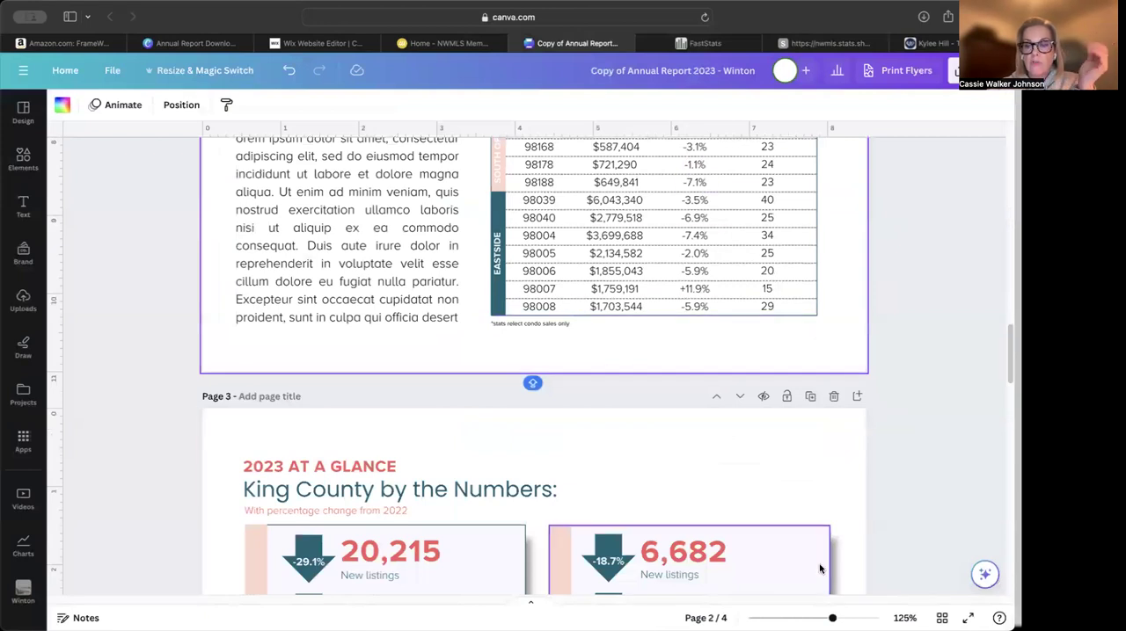
pyautogui.moveTo(832, 618); pyautogui.dragTo(808, 605)
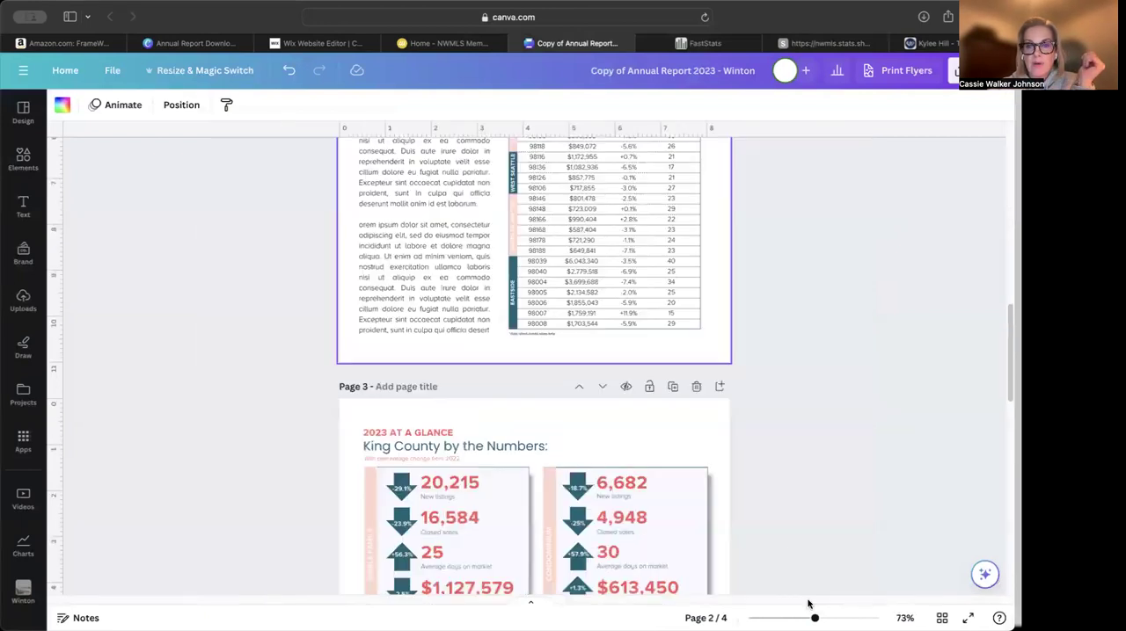
pyautogui.click(763, 340)
pyautogui.scroll(3, 763, 341)
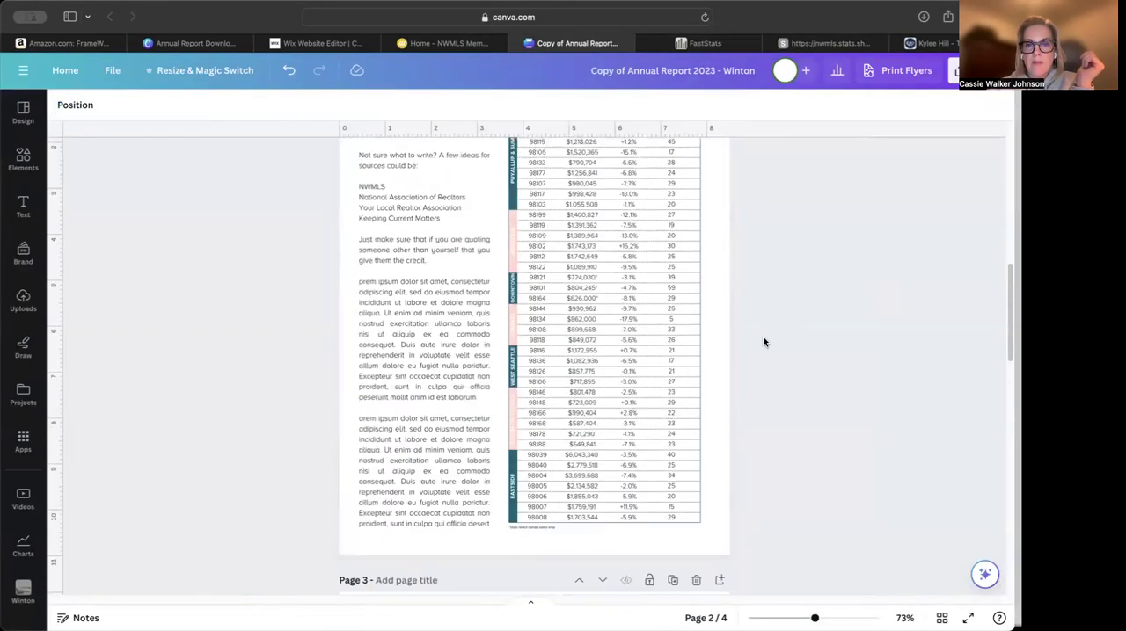
pyautogui.click(595, 540)
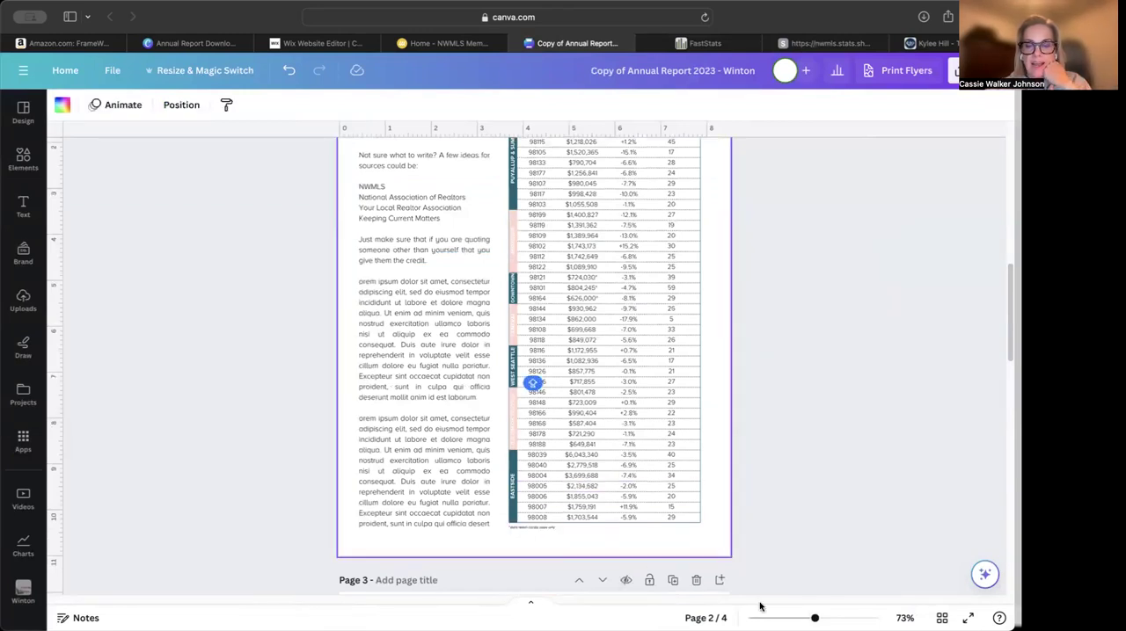
pyautogui.scroll(5, 532, 384)
pyautogui.scroll(-8, 606, 560)
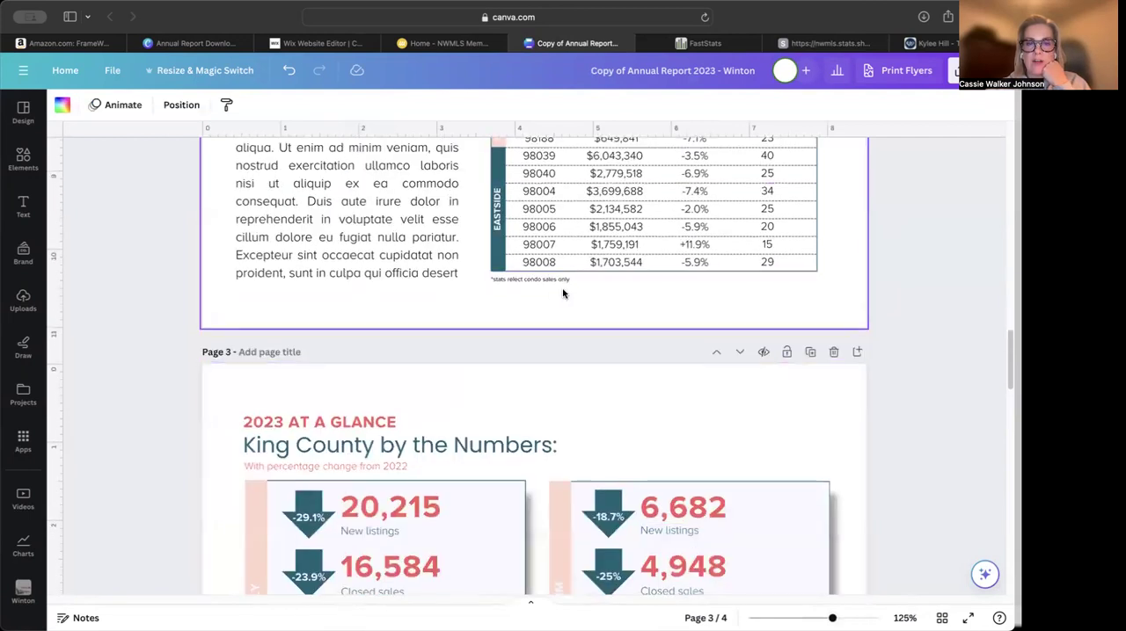
# Delete the condo sales footnote below the stats table and the whole Eastside section with its zip code rows
pyautogui.click(563, 280)
pyautogui.click(566, 281)
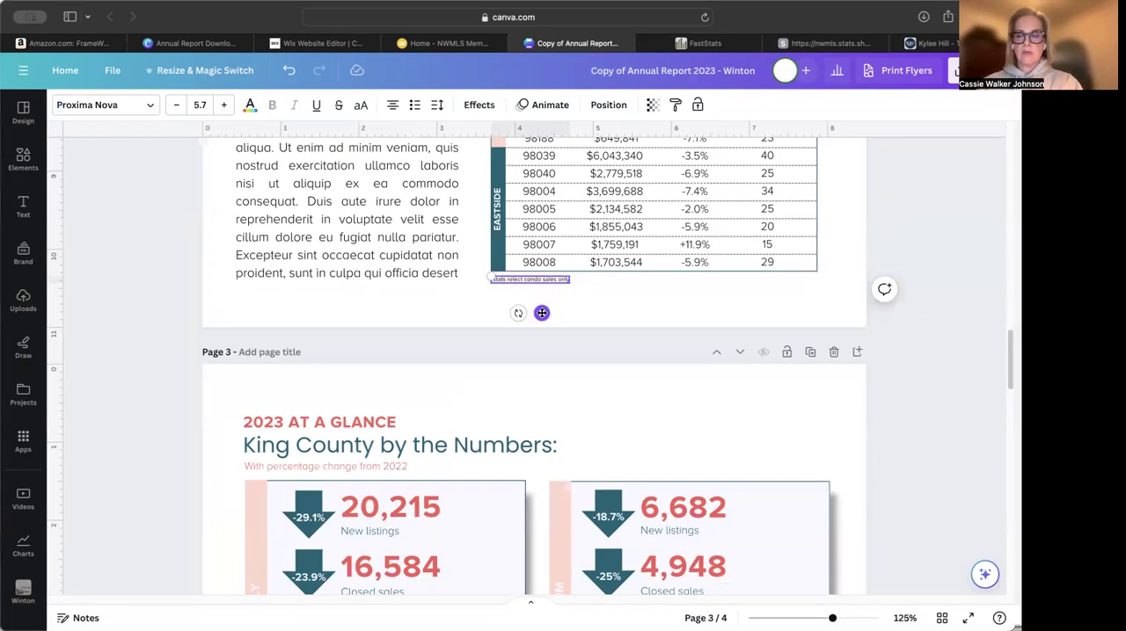
pyautogui.press('Delete')
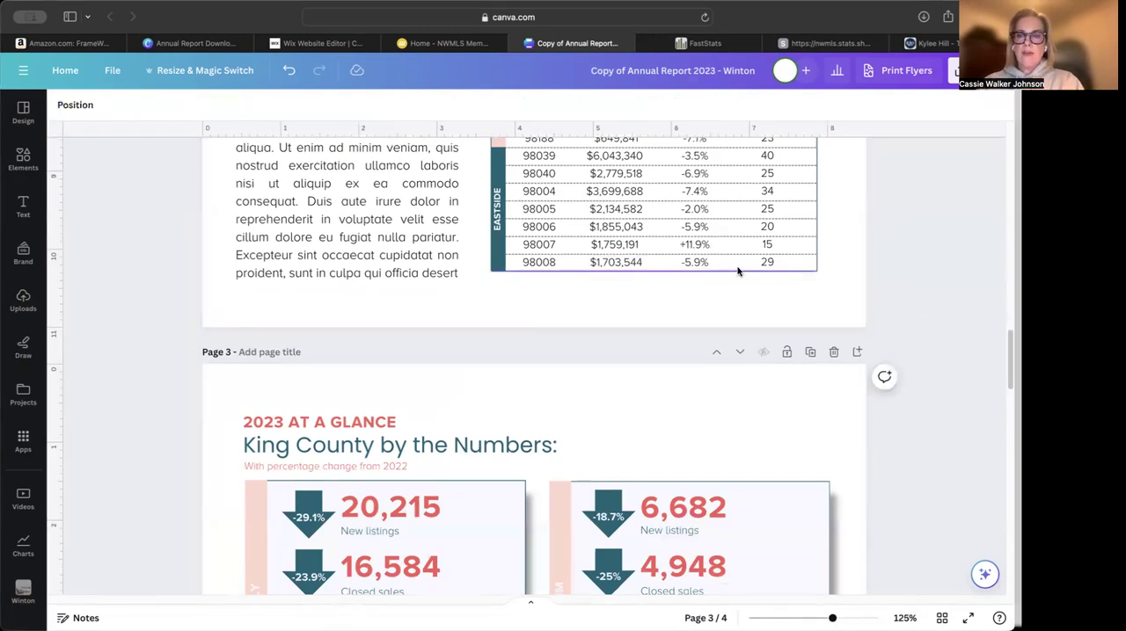
pyautogui.moveTo(789, 265); pyautogui.dragTo(476, 156)
pyautogui.press('Delete')
# Delete the Central, West Seattle and South of Seattle sections with their rows from the stats table
pyautogui.scroll(10, 847, 252)
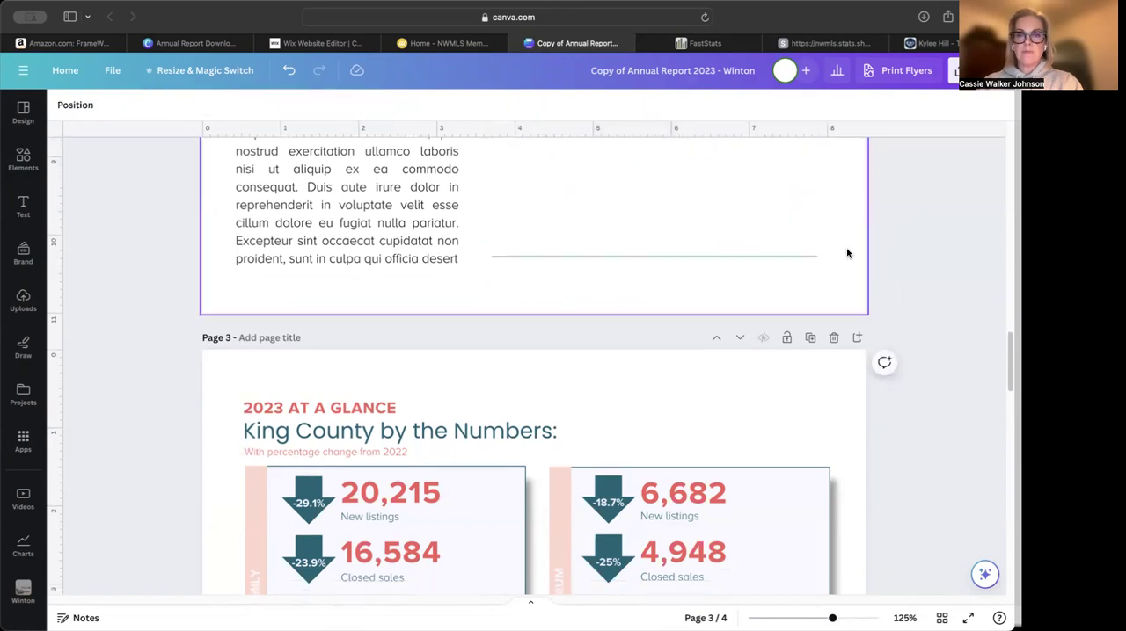
pyautogui.scroll(-3, 838, 330)
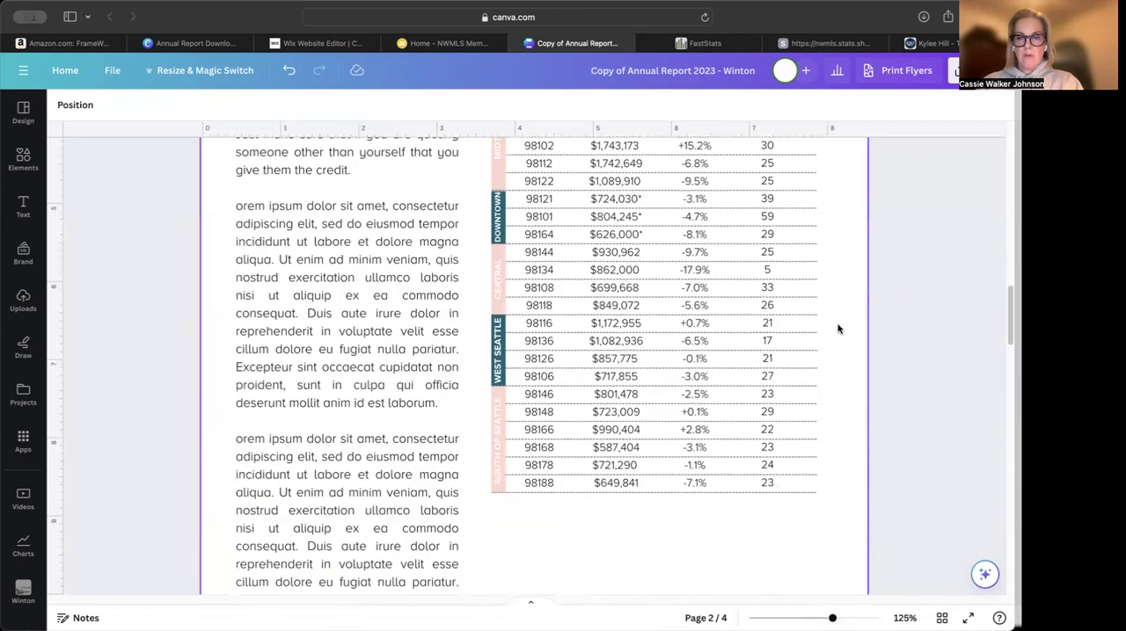
pyautogui.moveTo(822, 507); pyautogui.dragTo(484, 246)
pyautogui.press('Delete')
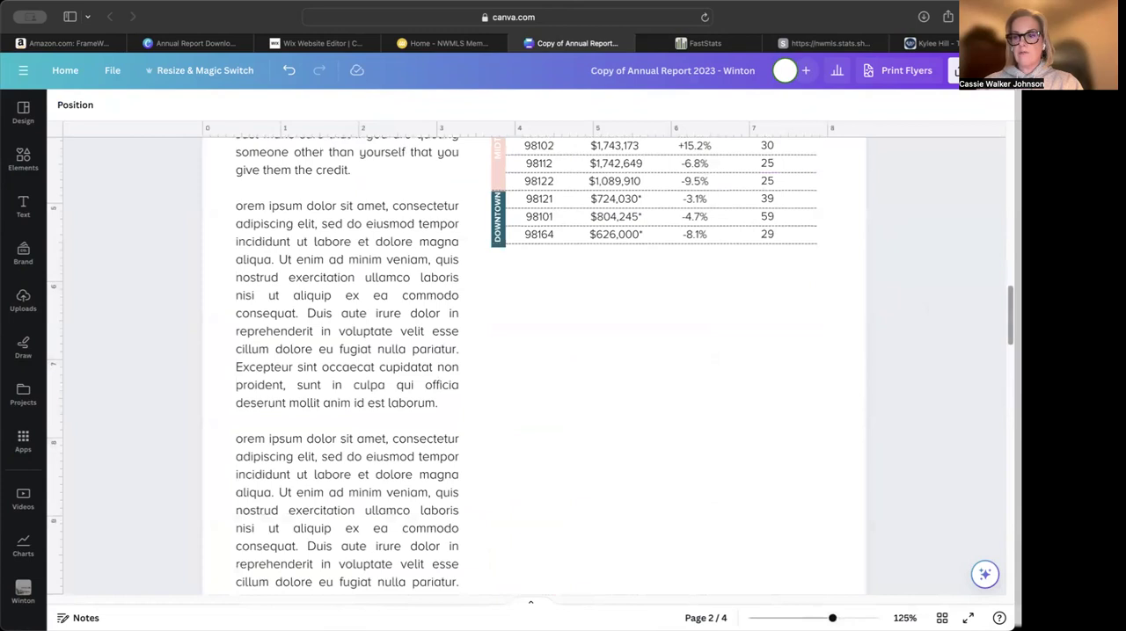
pyautogui.scroll(2, 968, 396)
pyautogui.scroll(5, 712, 334)
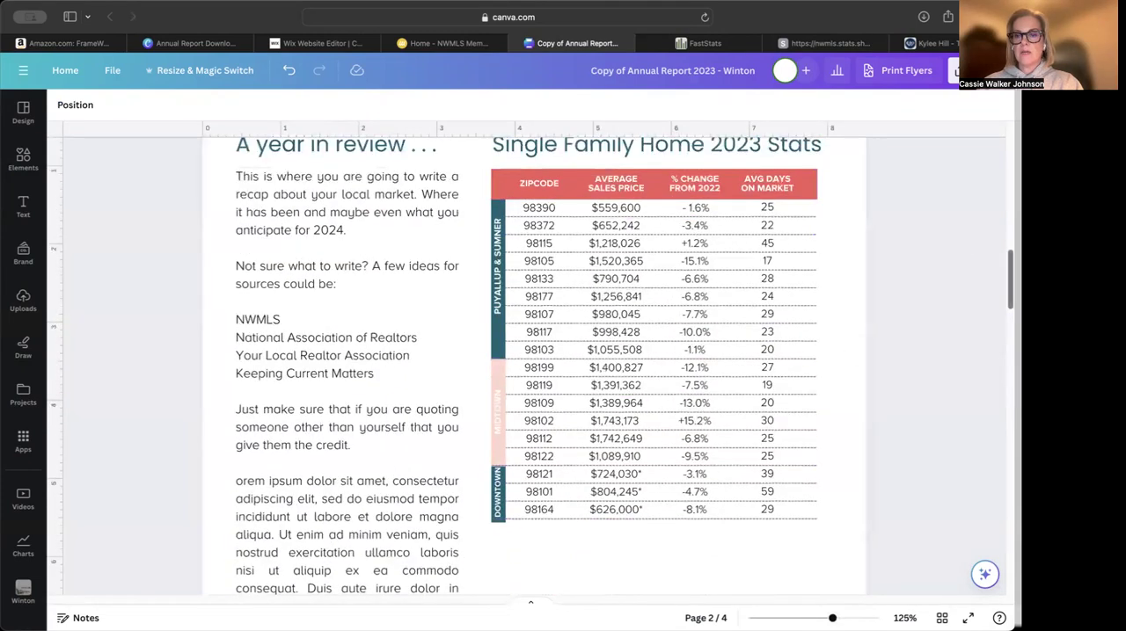
# Move the teal closing line up to directly below the 98164 row at the end of the stats table
pyautogui.scroll(-10, 778, 397)
pyautogui.moveTo(648, 470); pyautogui.dragTo(659, 166)
pyautogui.scroll(7, 995, 340)
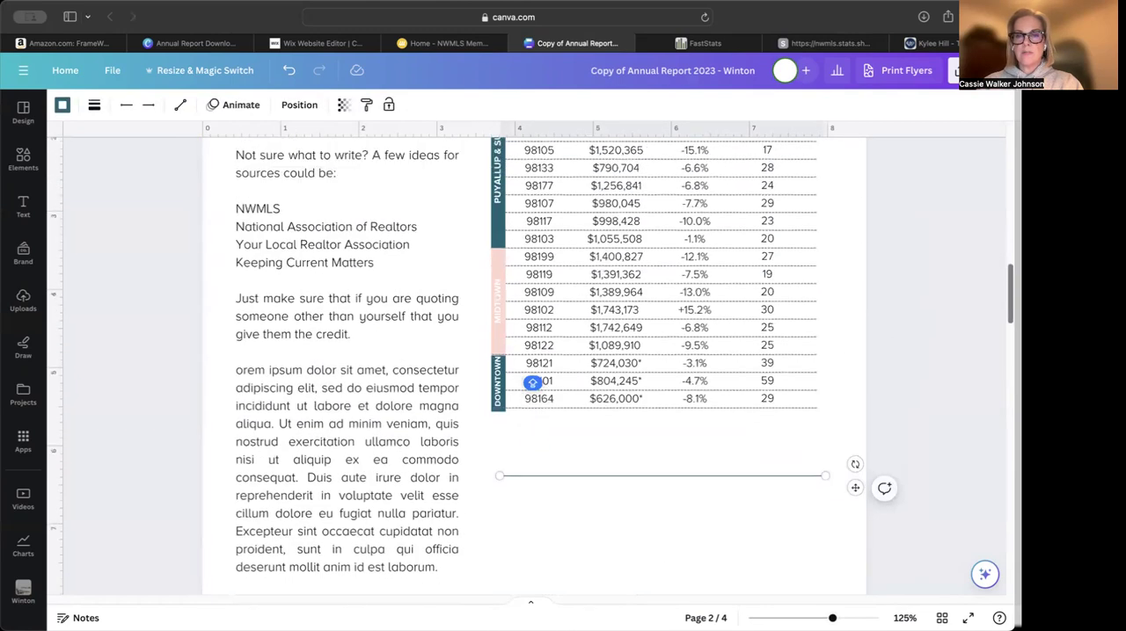
pyautogui.moveTo(736, 483); pyautogui.dragTo(729, 414)
pyautogui.click(611, 444)
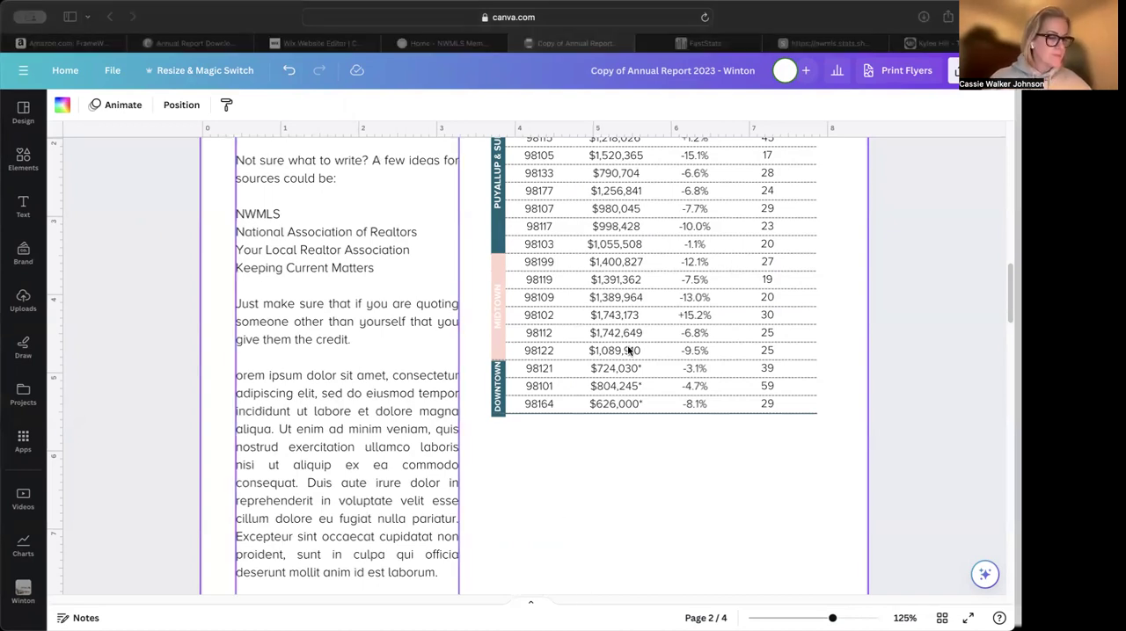
# Import the photo of the woman laying the "Oh, hello." doormat onto page 2 and shrink it to about column width
pyautogui.moveTo(350, 69); pyautogui.dragTo(805, 471)
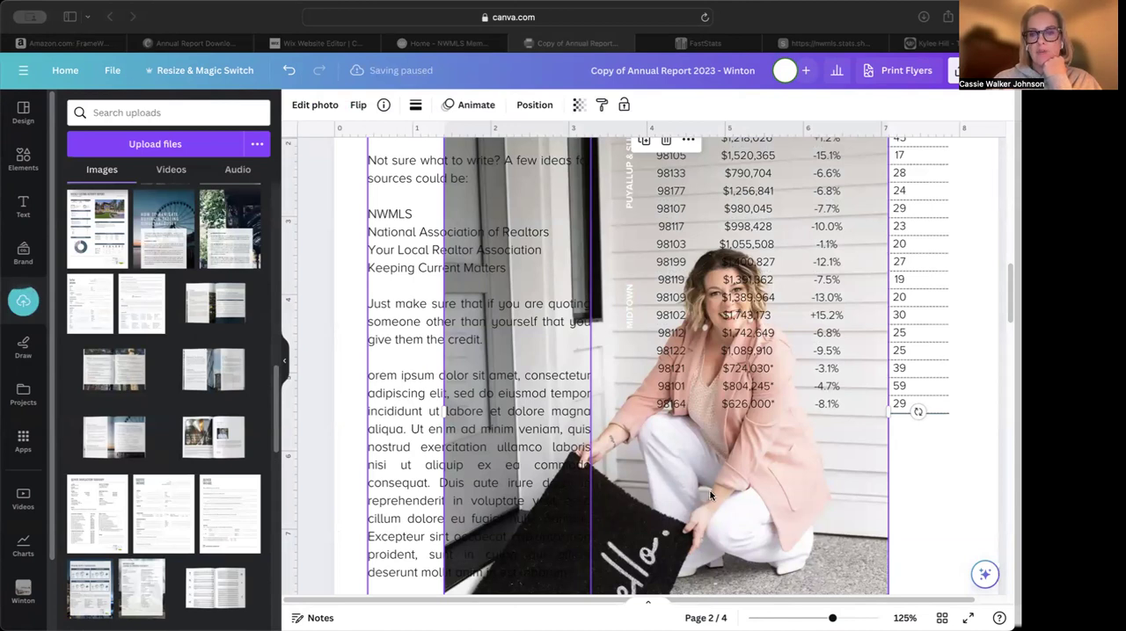
pyautogui.scroll(2, 710, 491)
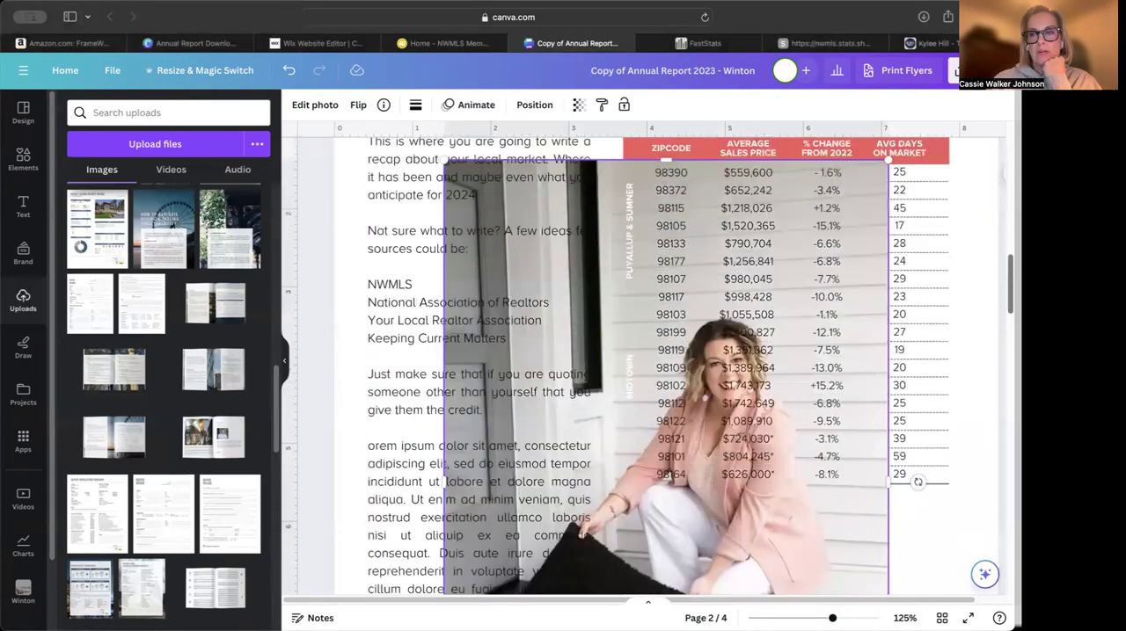
pyautogui.scroll(1, 710, 490)
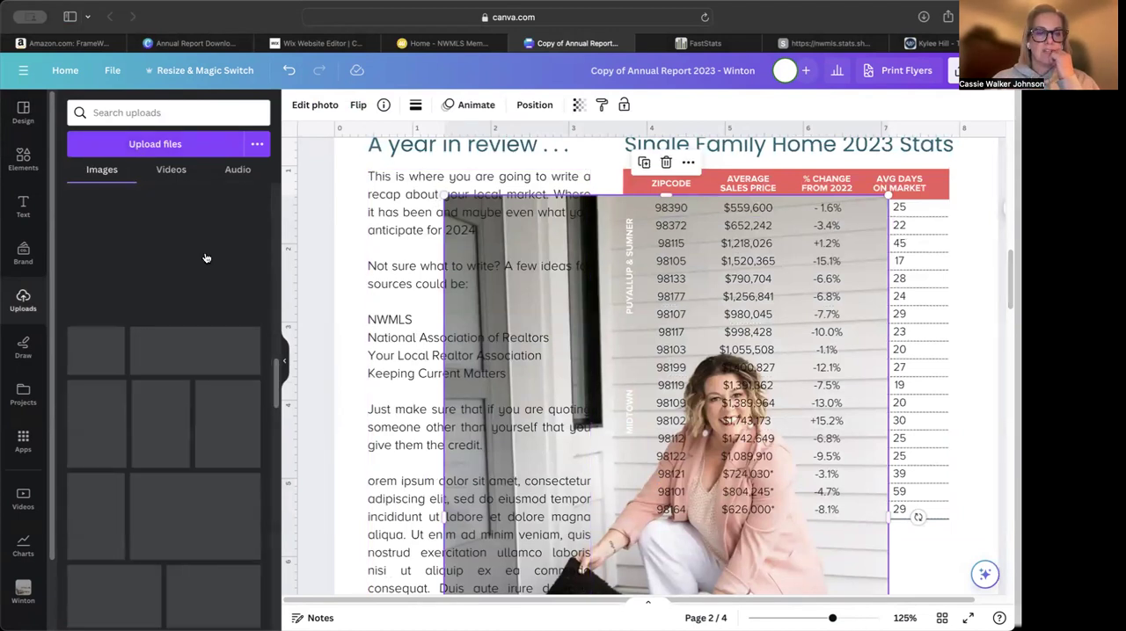
pyautogui.scroll(10, 472, 262)
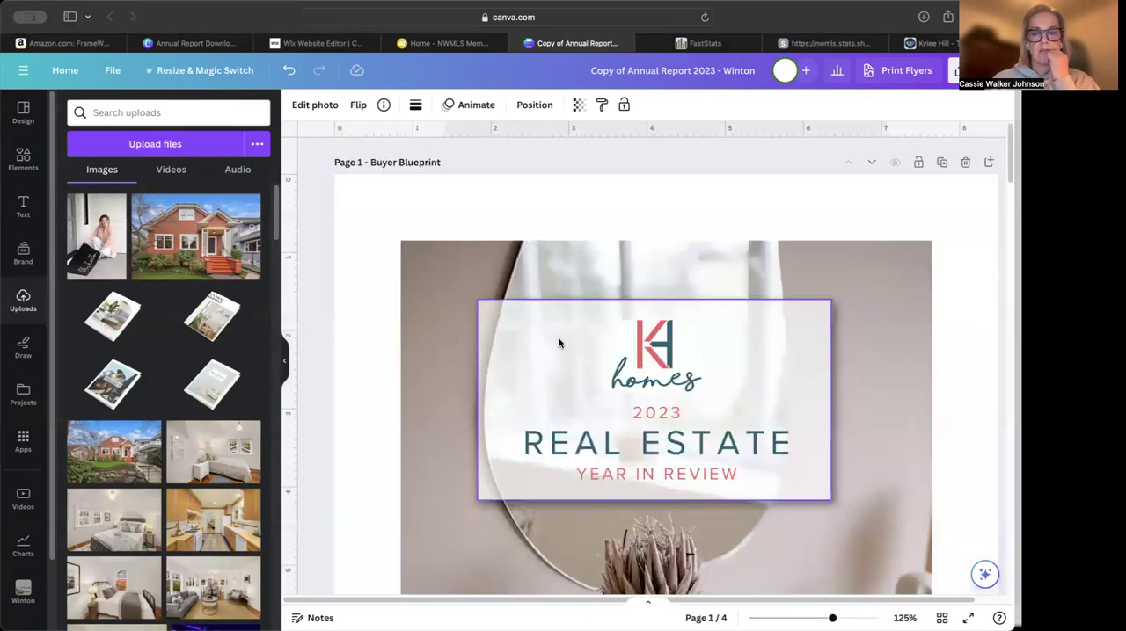
pyautogui.scroll(-1, 833, 440)
pyautogui.scroll(-10, 835, 440)
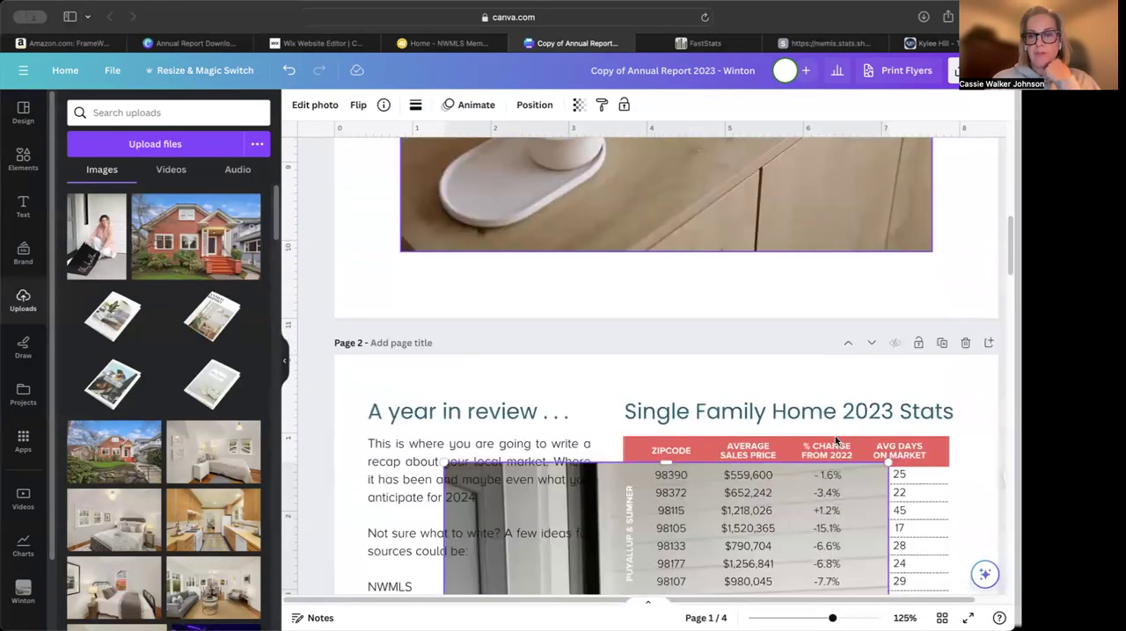
pyautogui.moveTo(443, 319); pyautogui.dragTo(616, 572)
pyautogui.moveTo(739, 485); pyautogui.dragTo(739, 486)
# Move the doormat photo below the stats table, reduce it slightly and align it with the table's left edge
pyautogui.scroll(-8, 743, 360)
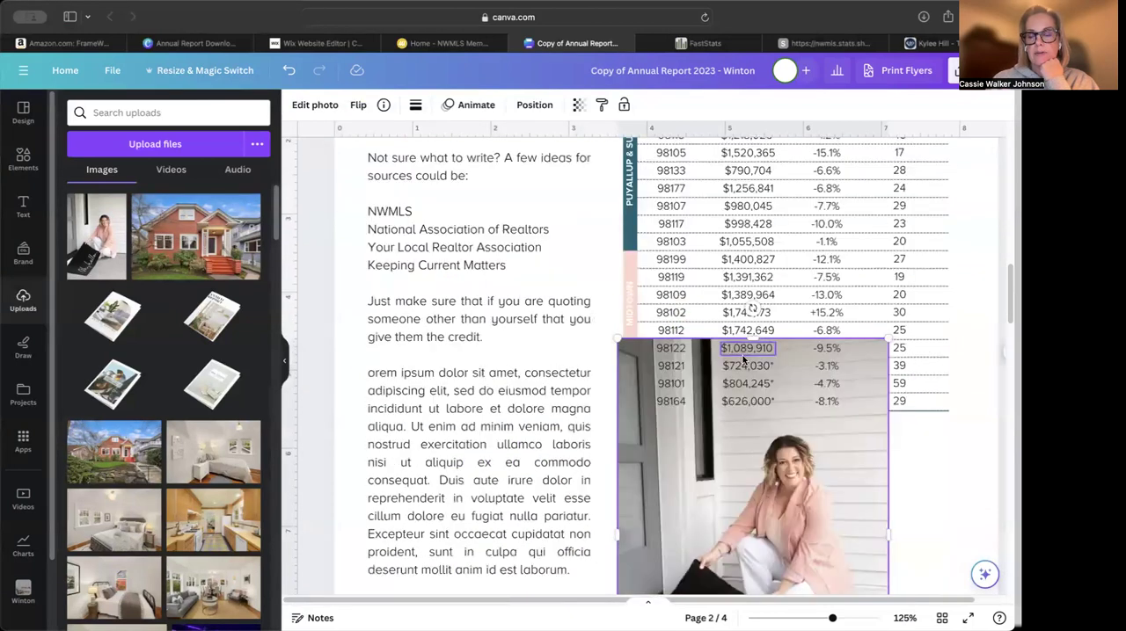
pyautogui.moveTo(743, 342); pyautogui.dragTo(755, 402)
pyautogui.scroll(-2, 768, 339)
pyautogui.scroll(1, 769, 338)
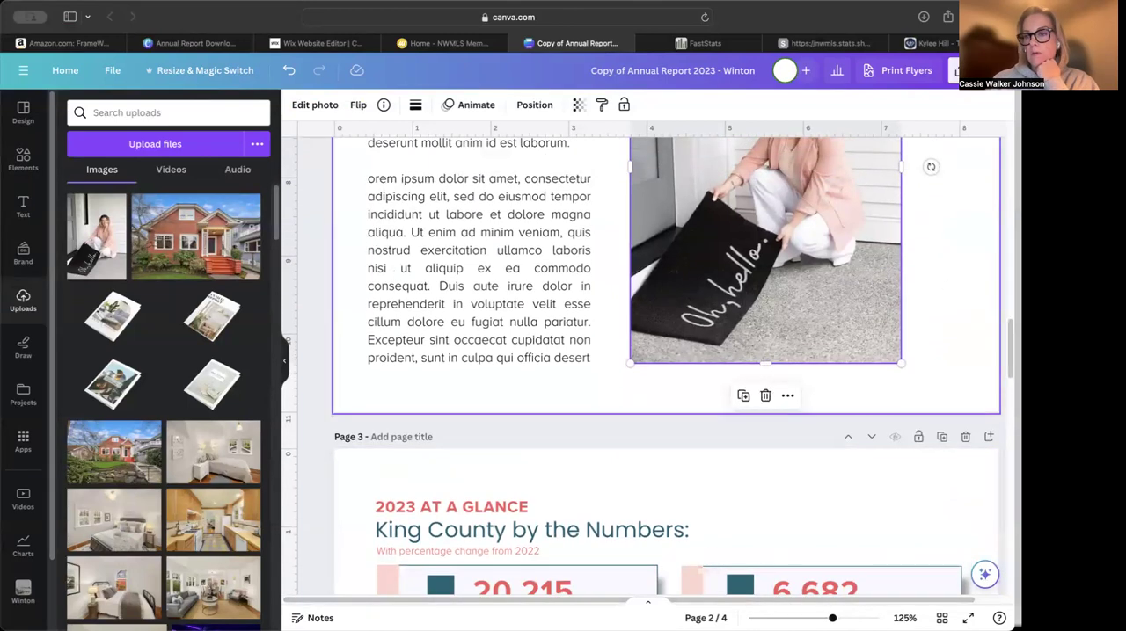
pyautogui.scroll(2, 1010, 348)
pyautogui.scroll(5, 905, 190)
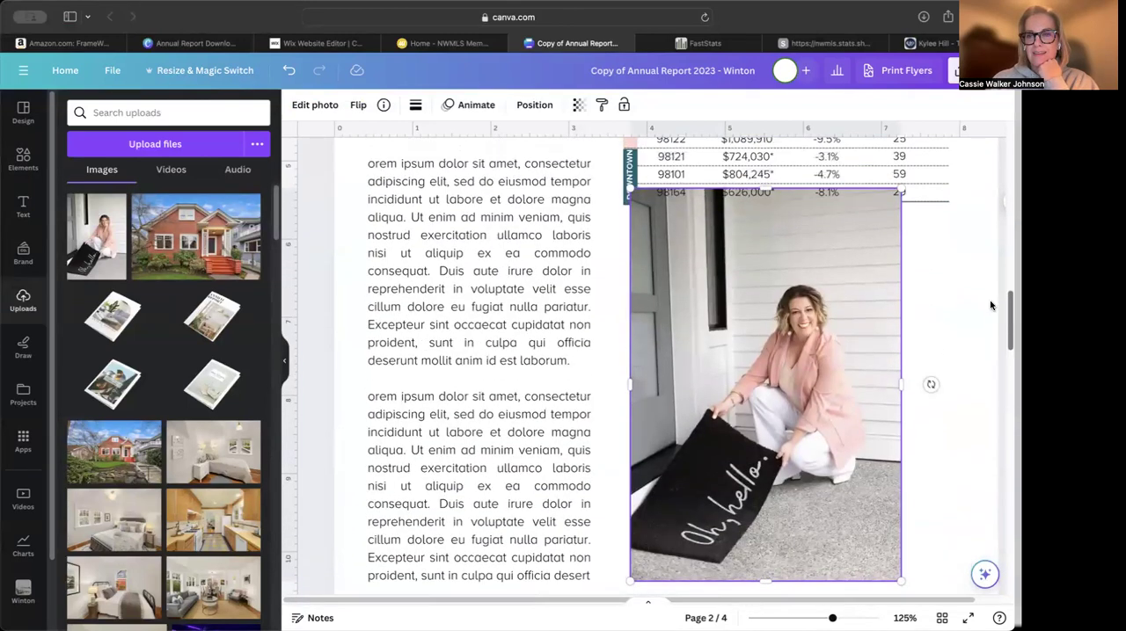
pyautogui.moveTo(899, 201); pyautogui.dragTo(875, 226)
pyautogui.moveTo(767, 355); pyautogui.dragTo(761, 353)
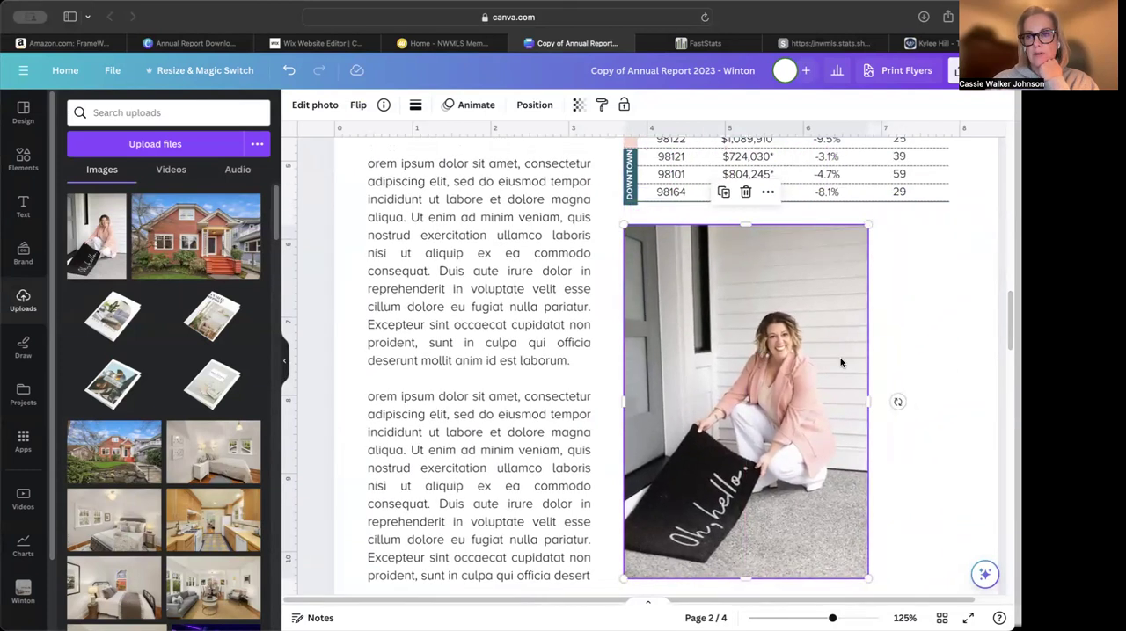
pyautogui.click(905, 355)
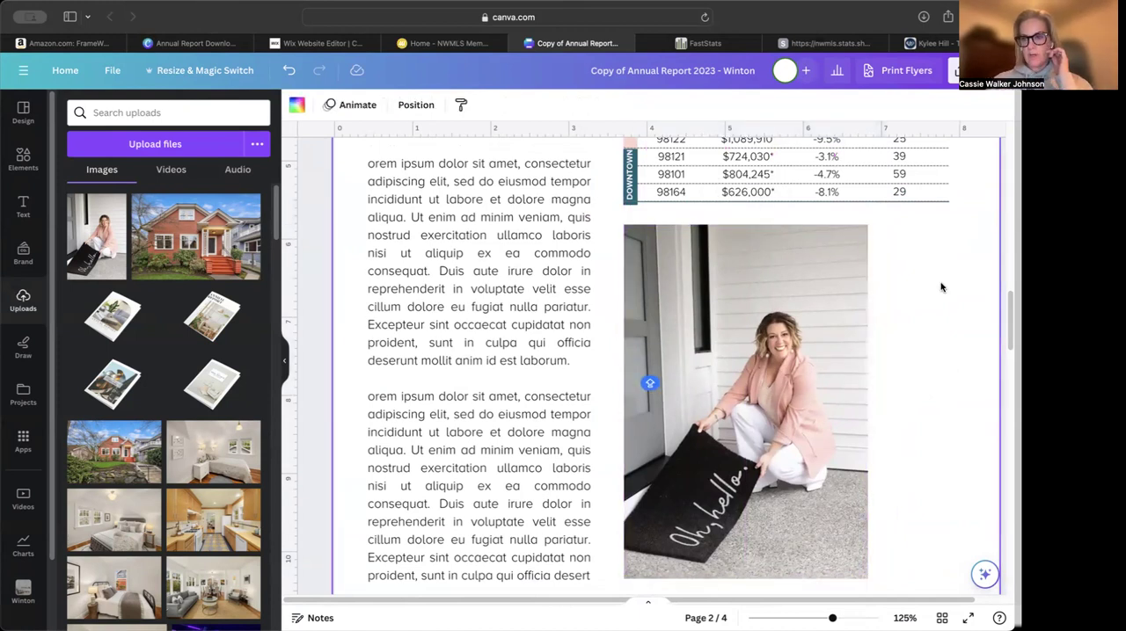
# Add a 2.55 in coral square overlapping the photo's right side at X 5.32, Y 5.98 in and send it to the back
pyautogui.press('r')
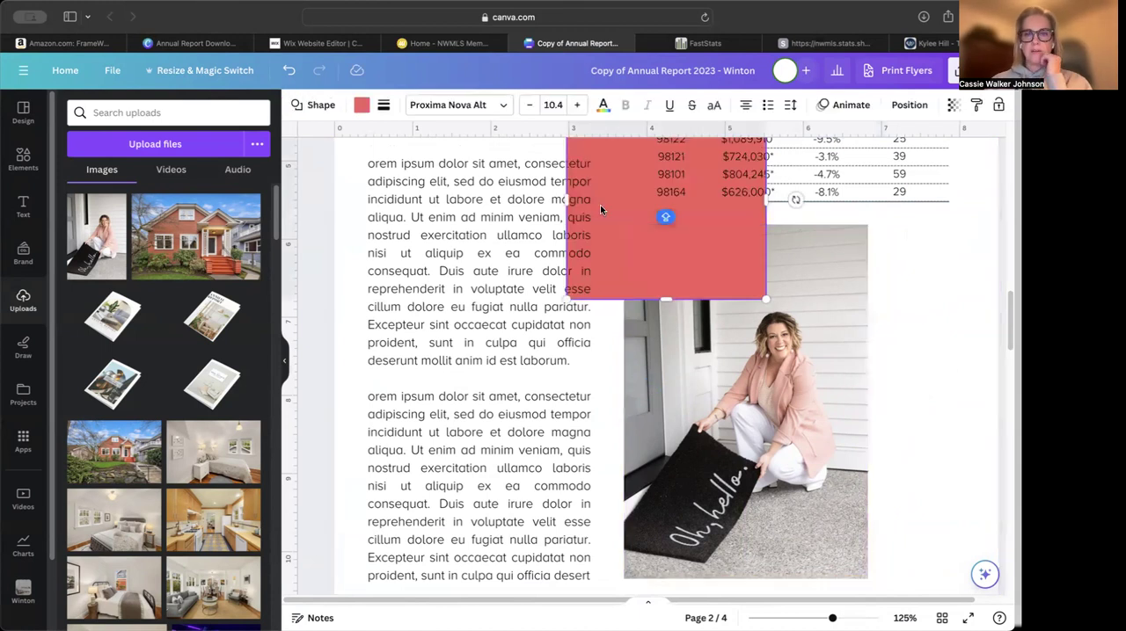
pyautogui.moveTo(717, 275); pyautogui.dragTo(899, 409)
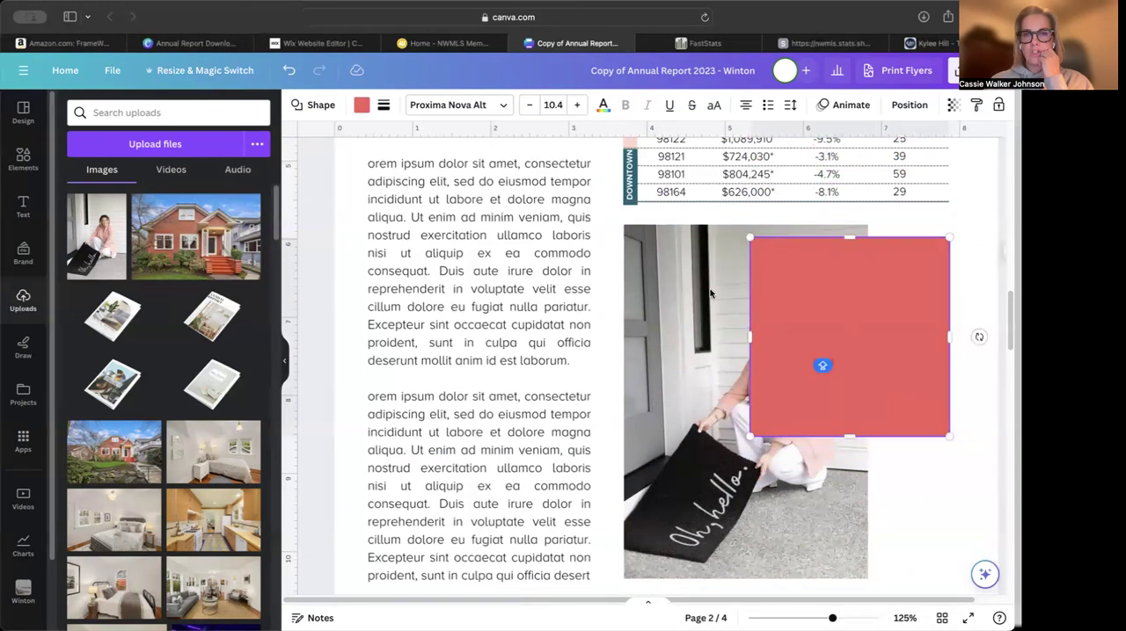
pyautogui.click(906, 108)
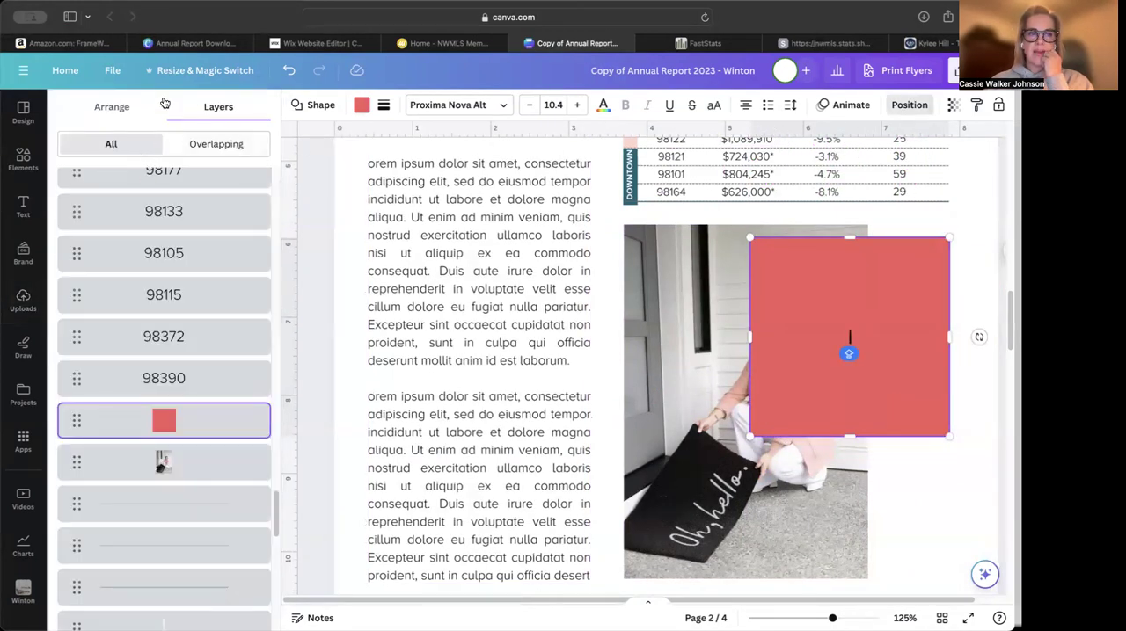
pyautogui.click(112, 109)
pyautogui.click(216, 167)
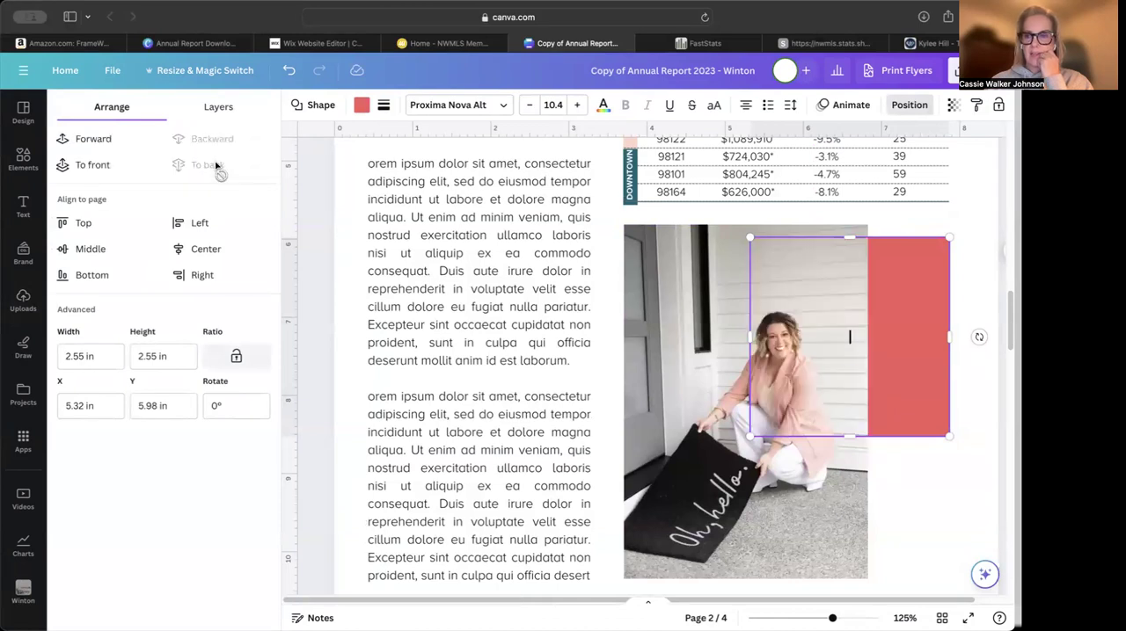
pyautogui.click(904, 486)
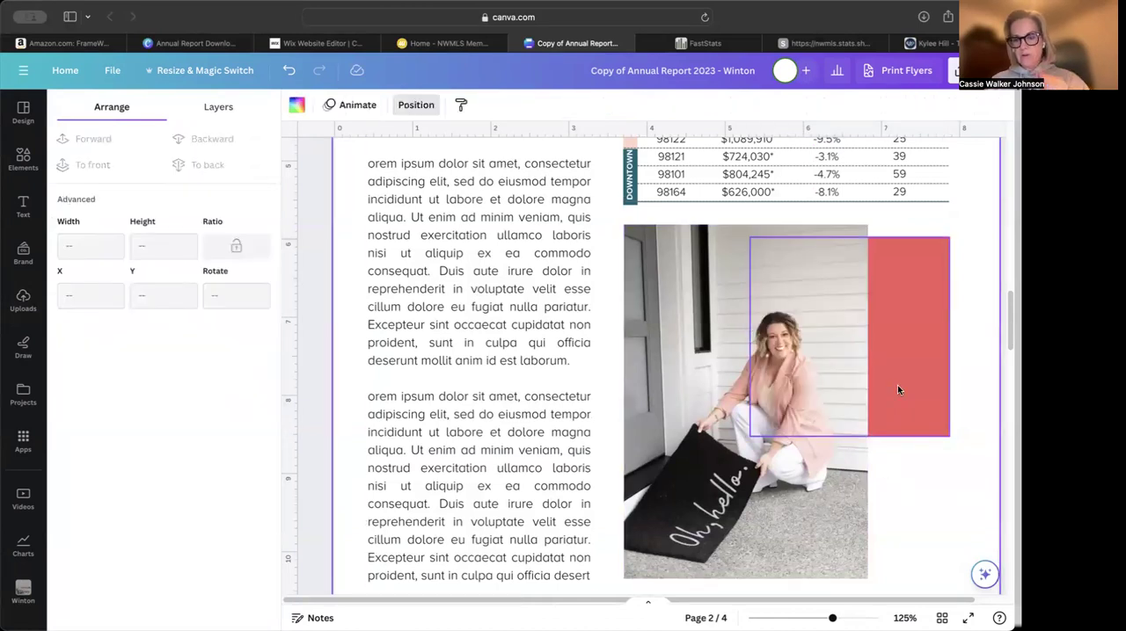
# Duplicate the coral square to X 5.67, Y 7.5 in, recolor the copy light pink from the brand palette and send it to the back
pyautogui.click(897, 390)
pyautogui.moveTo(897, 389); pyautogui.dragTo(897, 437)
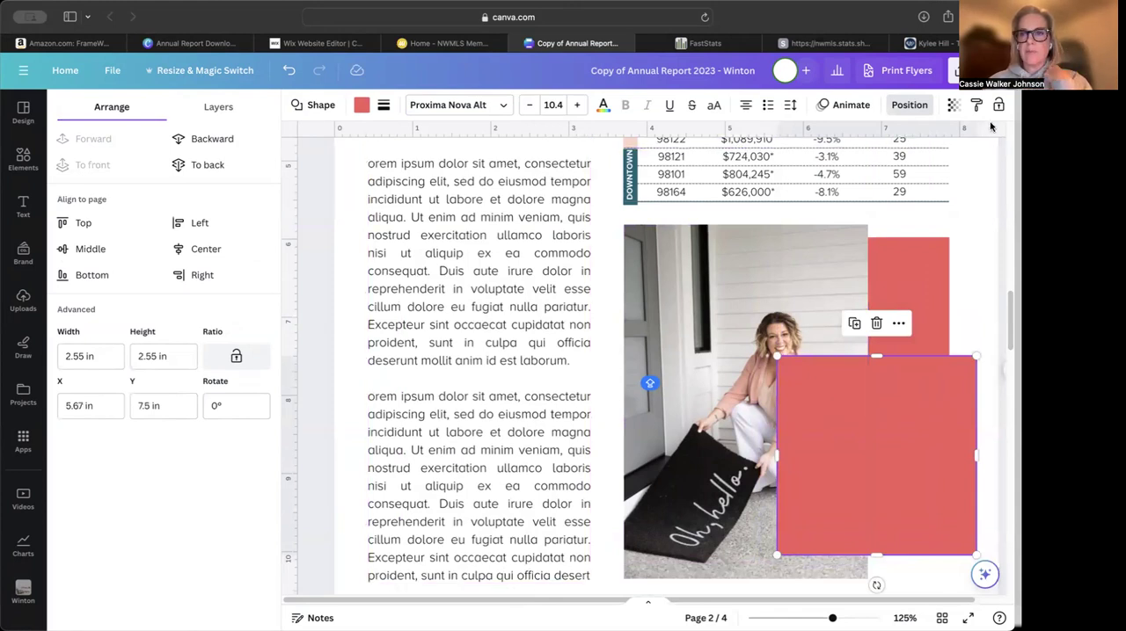
pyautogui.click(362, 105)
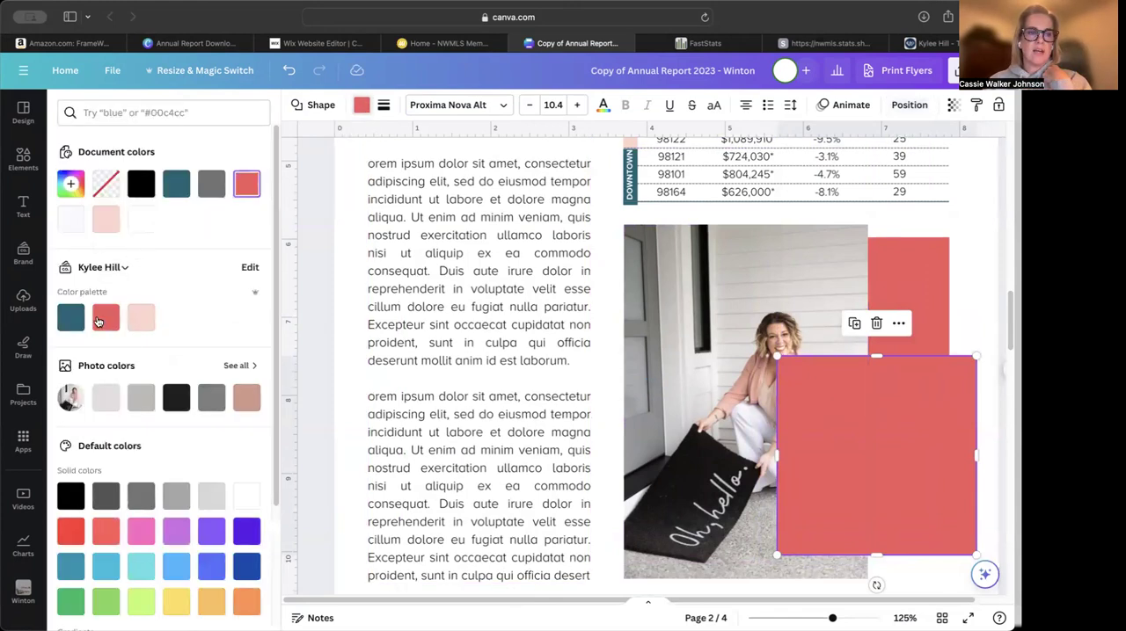
pyautogui.click(141, 317)
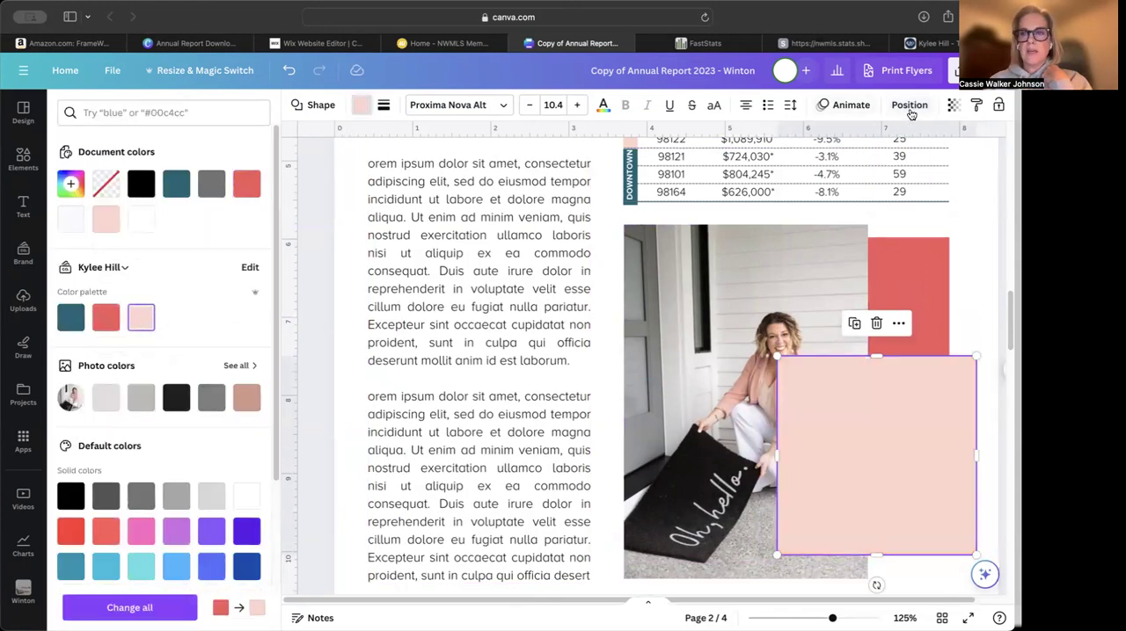
pyautogui.click(910, 110)
pyautogui.click(198, 165)
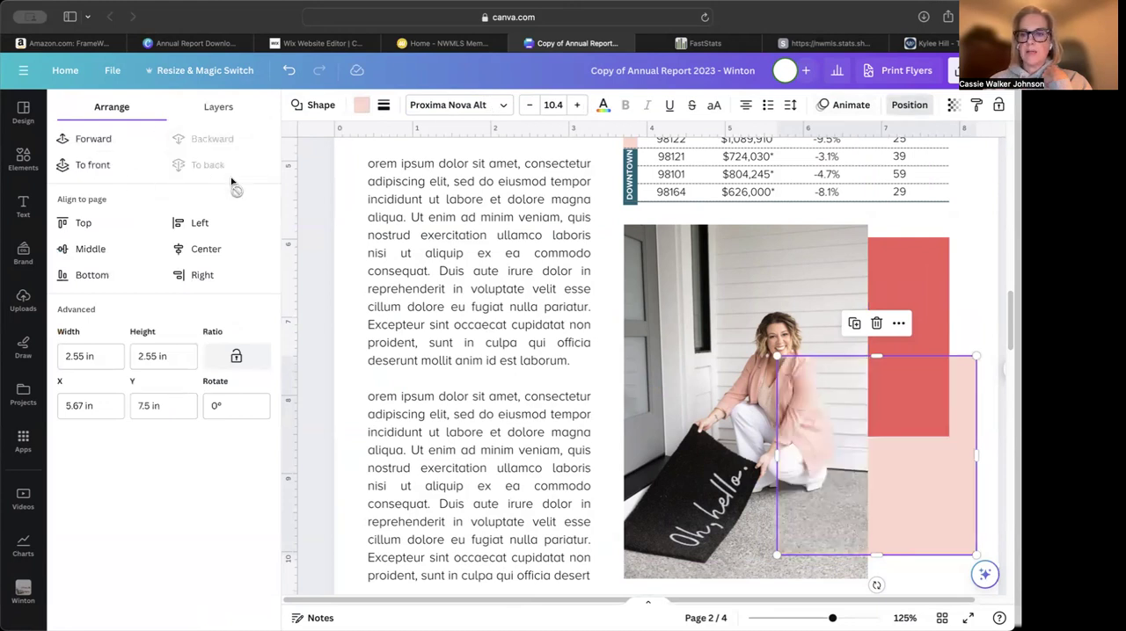
pyautogui.click(978, 321)
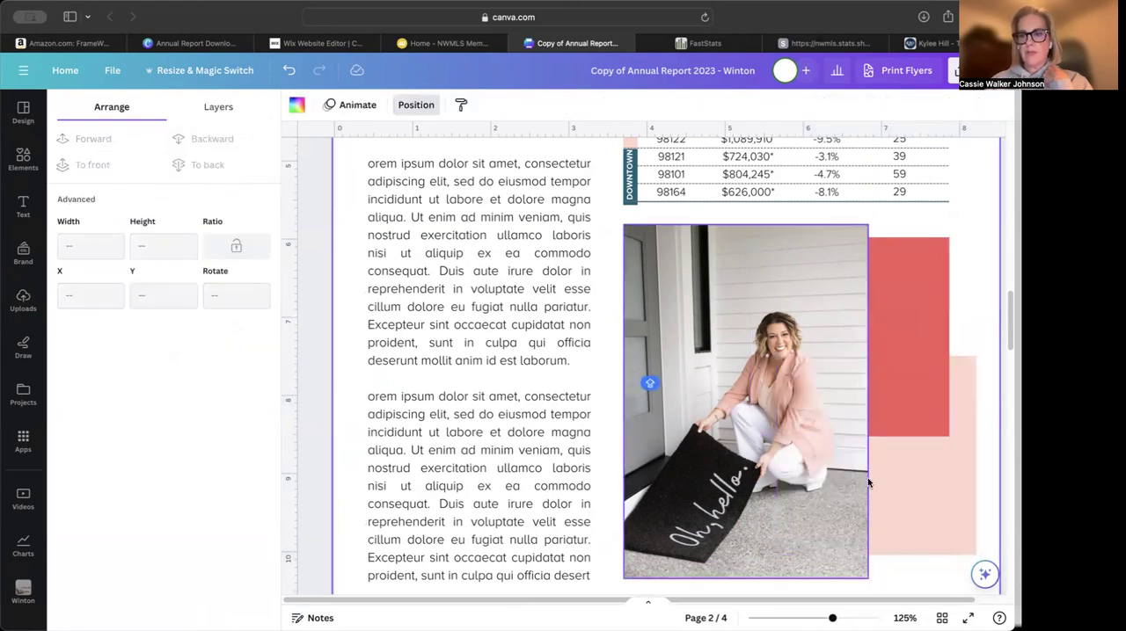
# Place the KH homes logo from the brand kit over the photo's lower right edge and the two colored squares
pyautogui.click(24, 303)
pyautogui.click(24, 253)
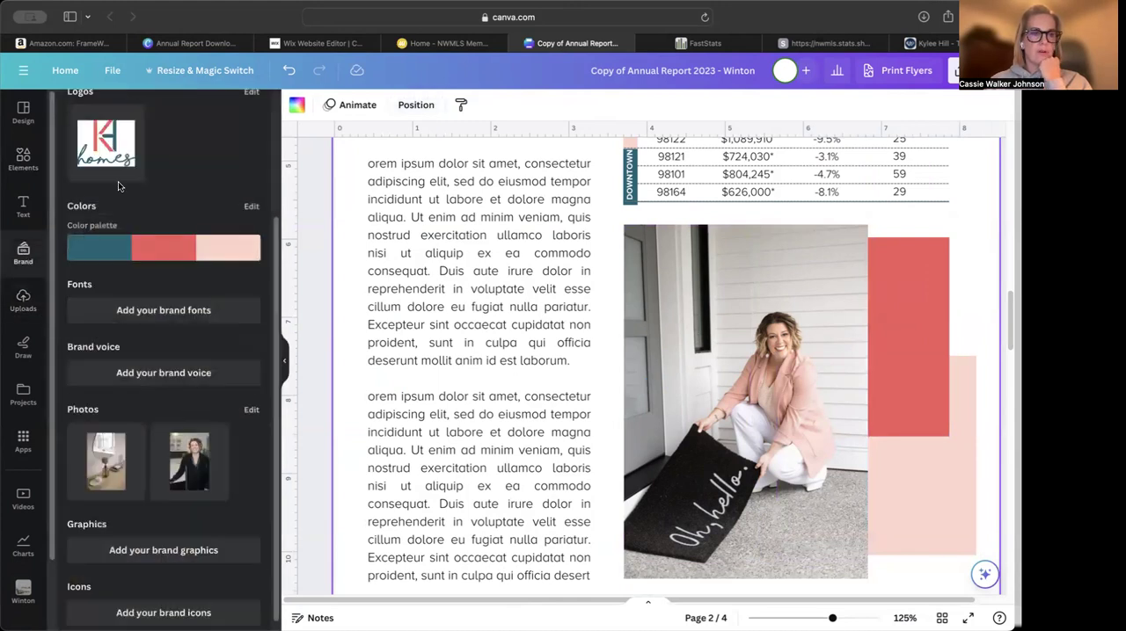
pyautogui.moveTo(100, 145); pyautogui.dragTo(855, 446)
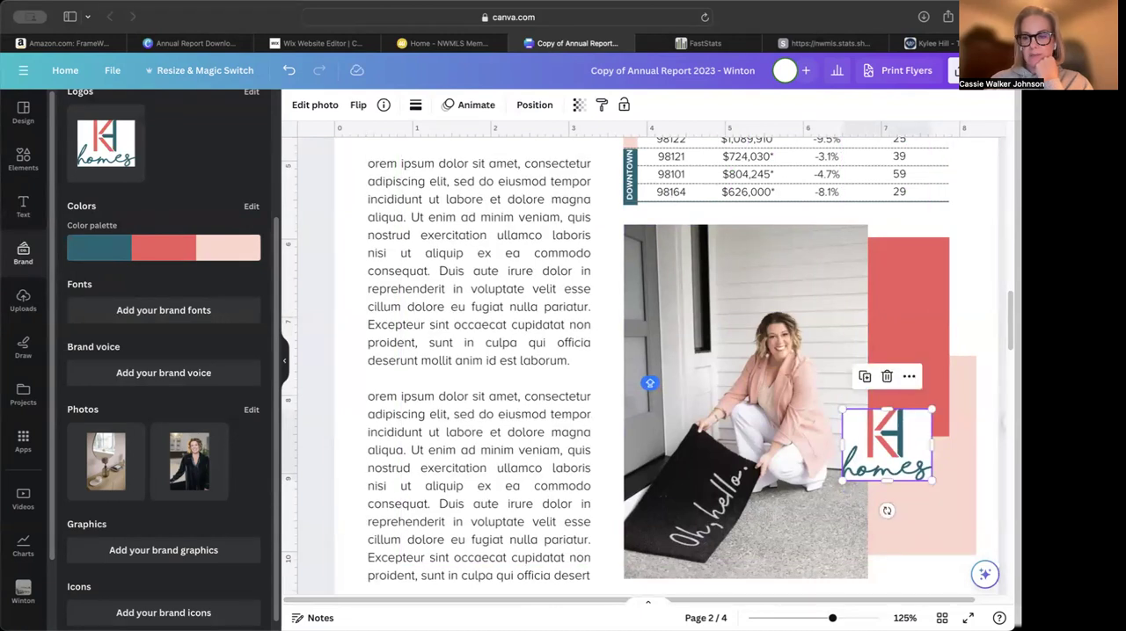
pyautogui.scroll(-3, 812, 547)
pyautogui.click(942, 440)
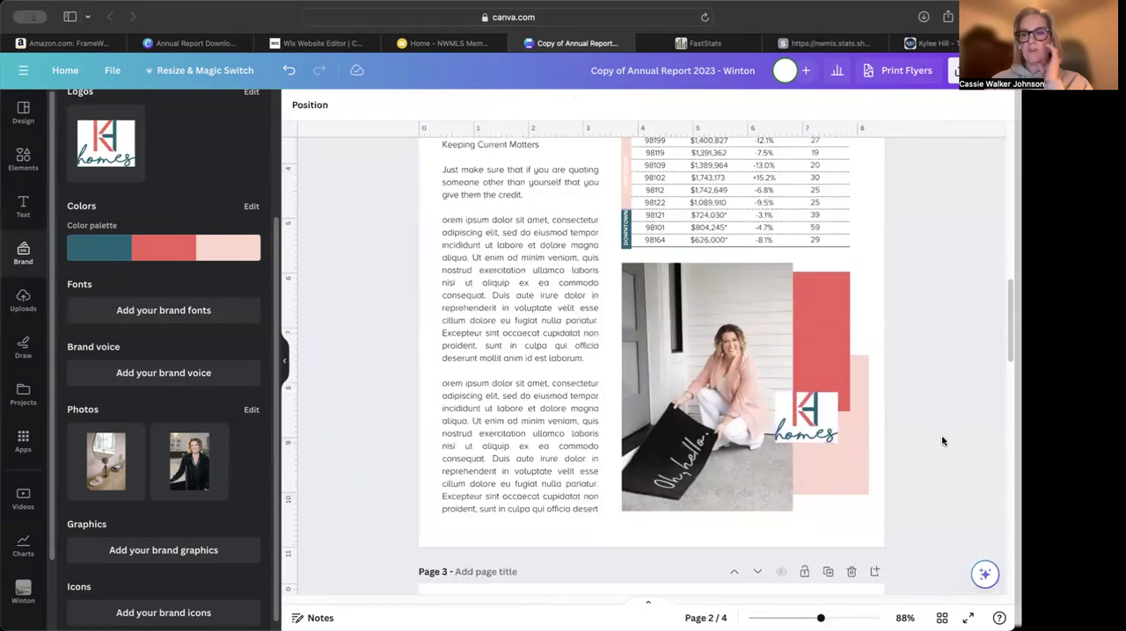
pyautogui.scroll(1, 941, 442)
pyautogui.scroll(3, 942, 442)
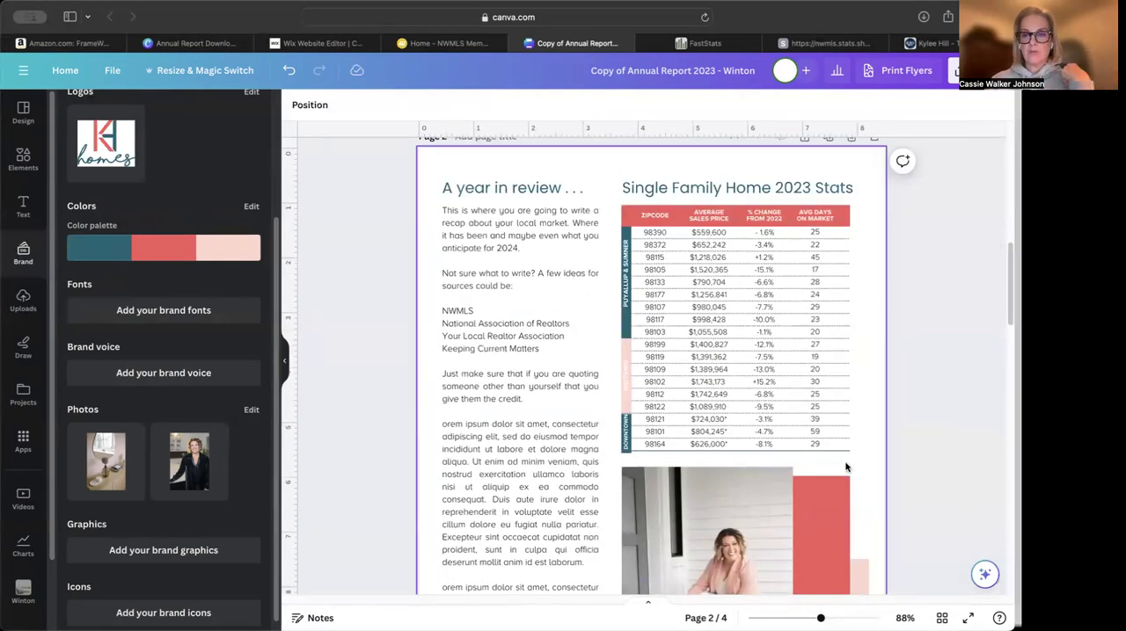
pyautogui.scroll(1, 917, 454)
pyautogui.scroll(-15, 917, 453)
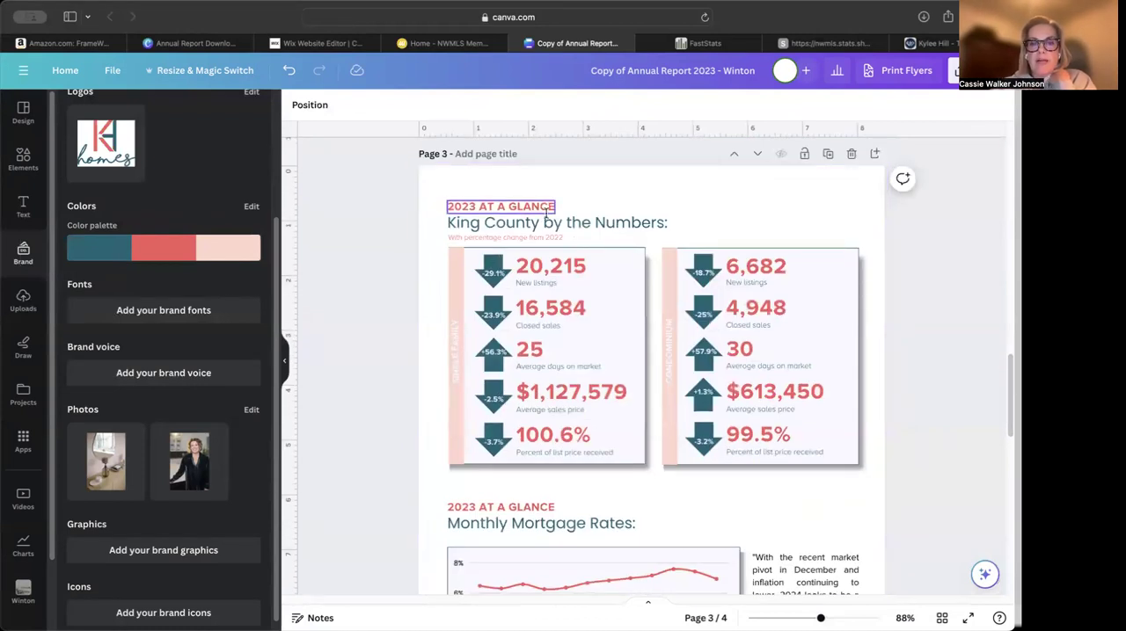
pyautogui.click(477, 223)
pyautogui.moveTo(477, 223); pyautogui.dragTo(443, 225)
pyautogui.press('super+z')
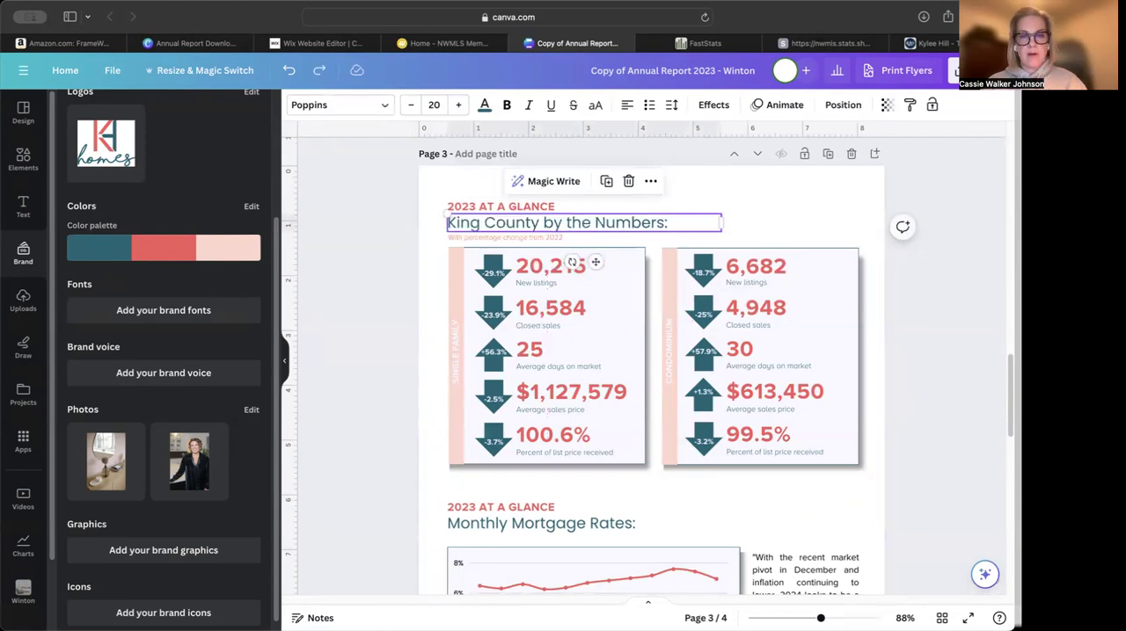
# Change the page 3 heading to "Pierce County by the Numbers:" by replacing the county name
pyautogui.click(479, 224)
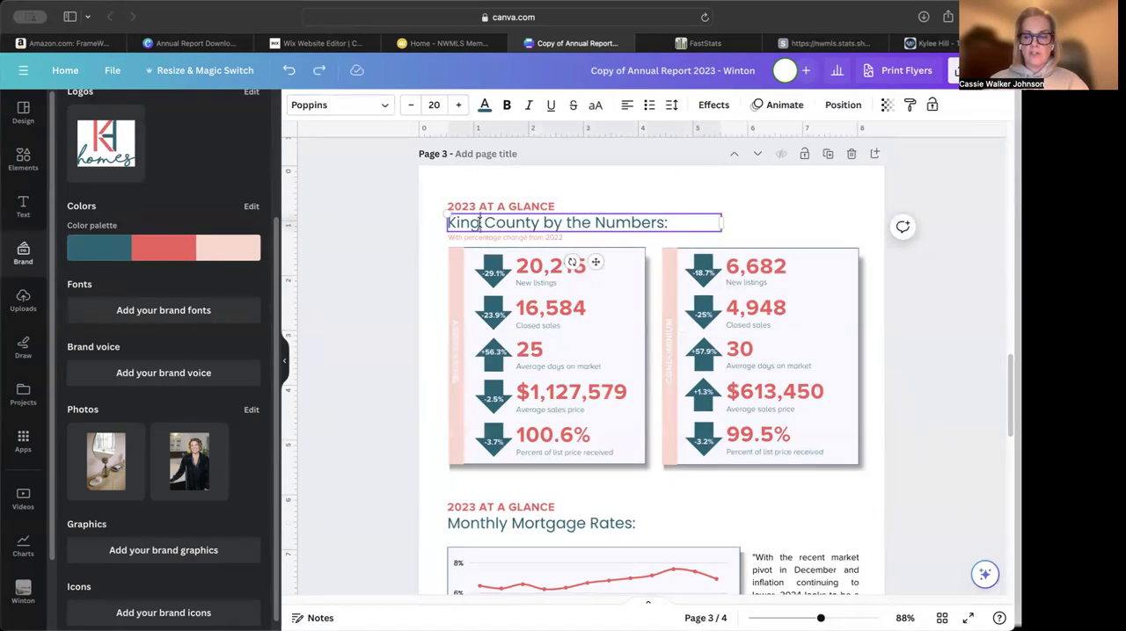
pyautogui.press('BackSpace')
pyautogui.press('BackSpace')
pyautogui.press('BackSpace')
pyautogui.press('BackSpace')
pyautogui.write('PIERC')
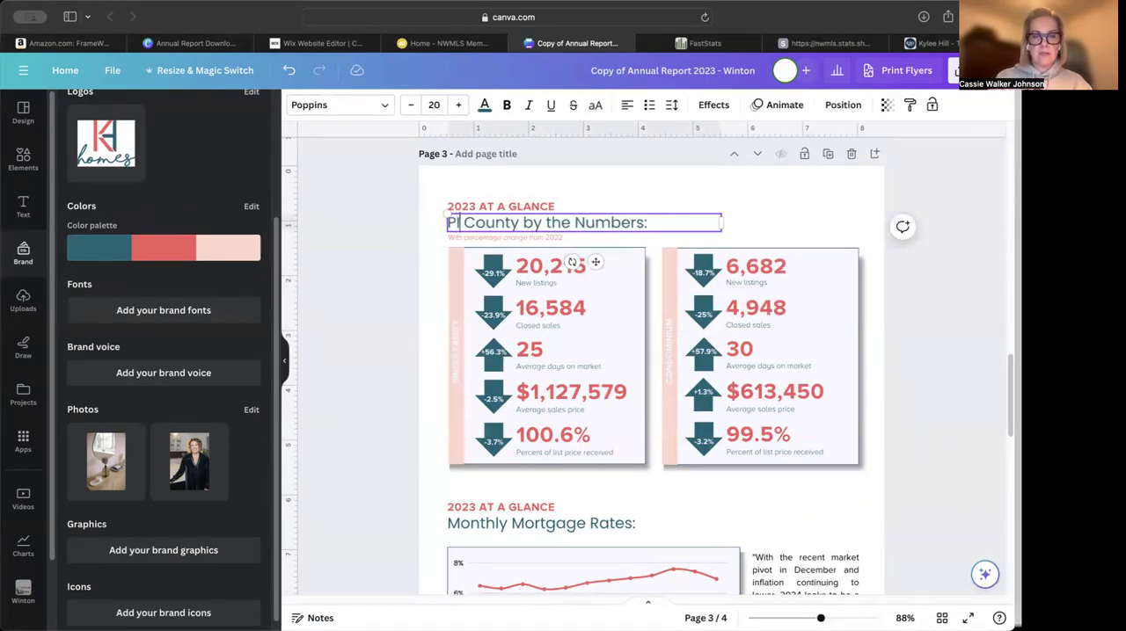
pyautogui.write('E')
pyautogui.press('BackSpace')
pyautogui.press('BackSpace')
pyautogui.press('BackSpace')
pyautogui.press('BackSpace')
pyautogui.press('BackSpace')
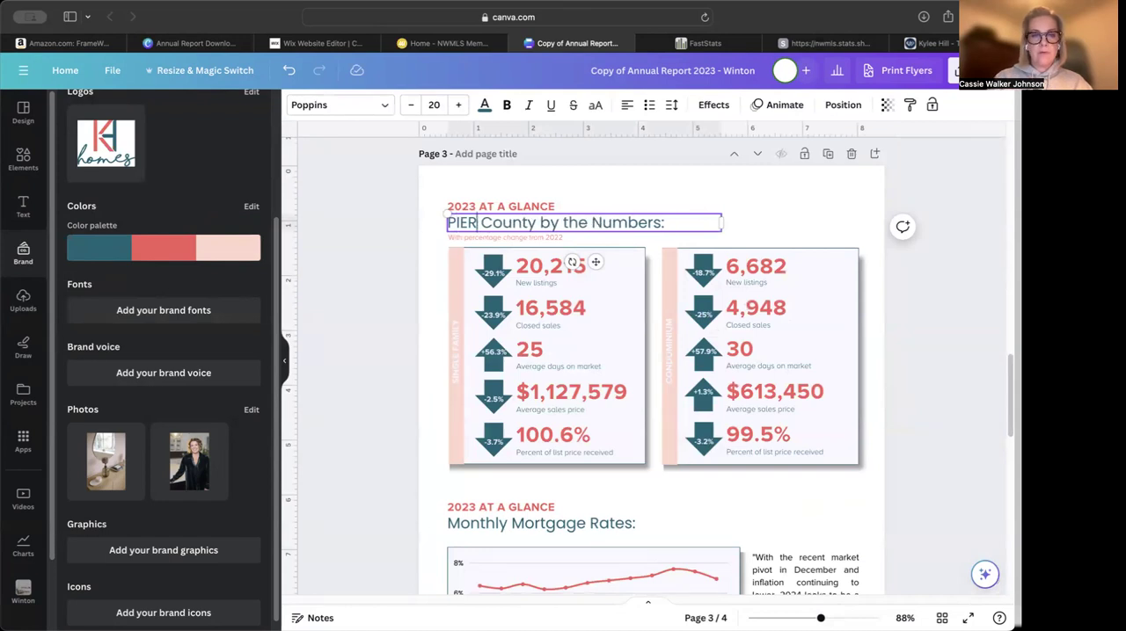
pyautogui.write('ierce')
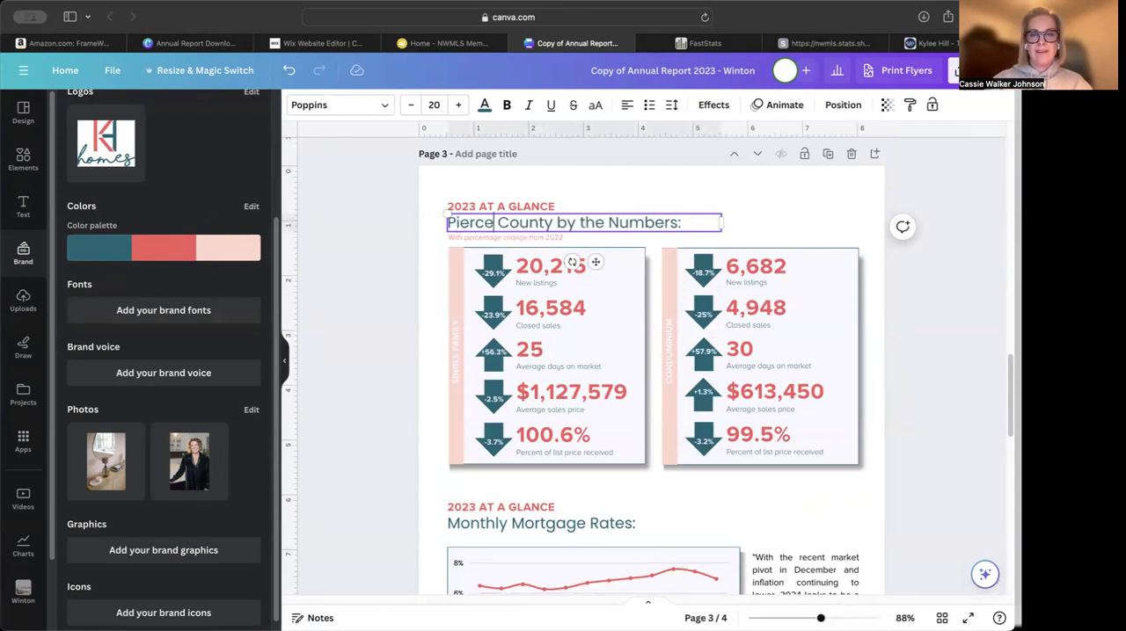
pyautogui.click(753, 210)
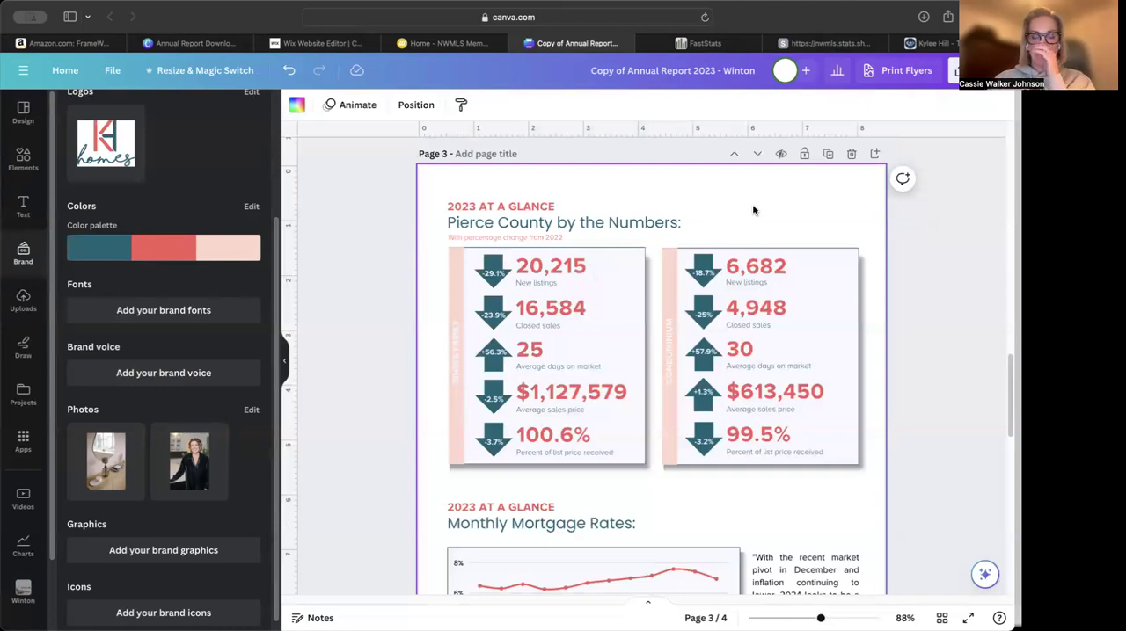
# Switch to FastStats, open the most recent local market update for Pierce County, and review its residential and condo tables
pyautogui.click(699, 43)
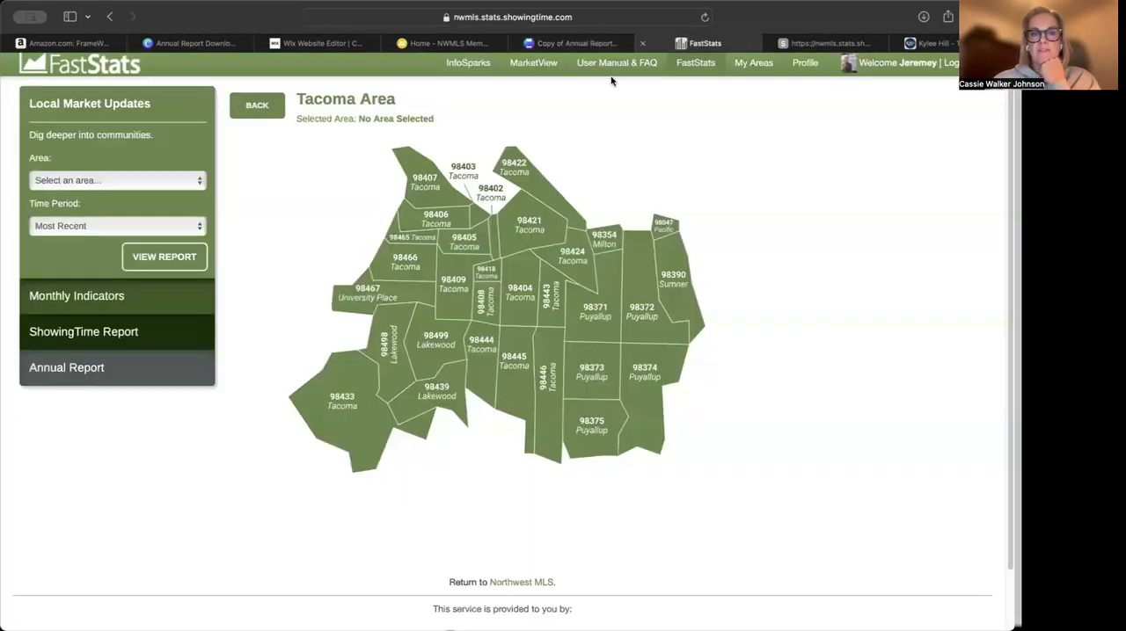
pyautogui.click(257, 106)
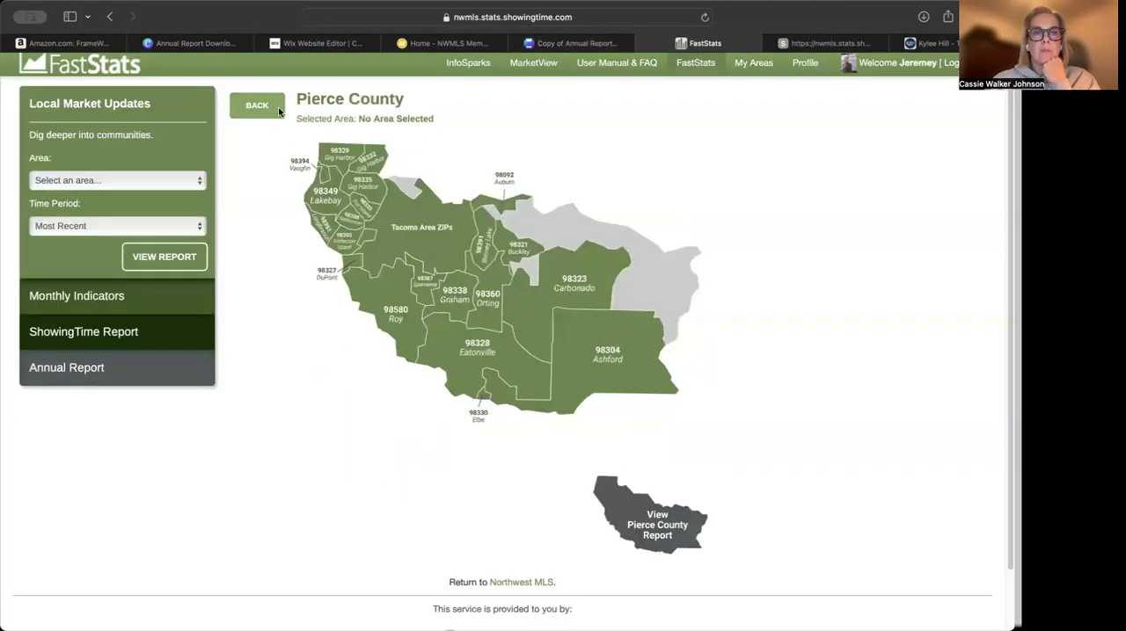
pyautogui.click(136, 182)
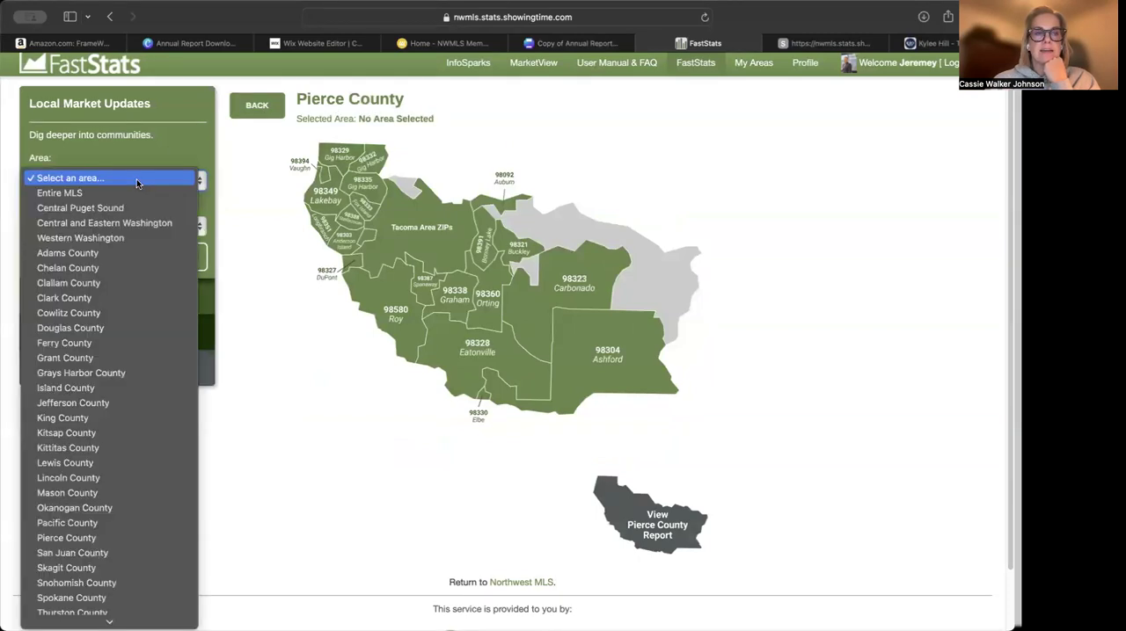
pyautogui.click(74, 538)
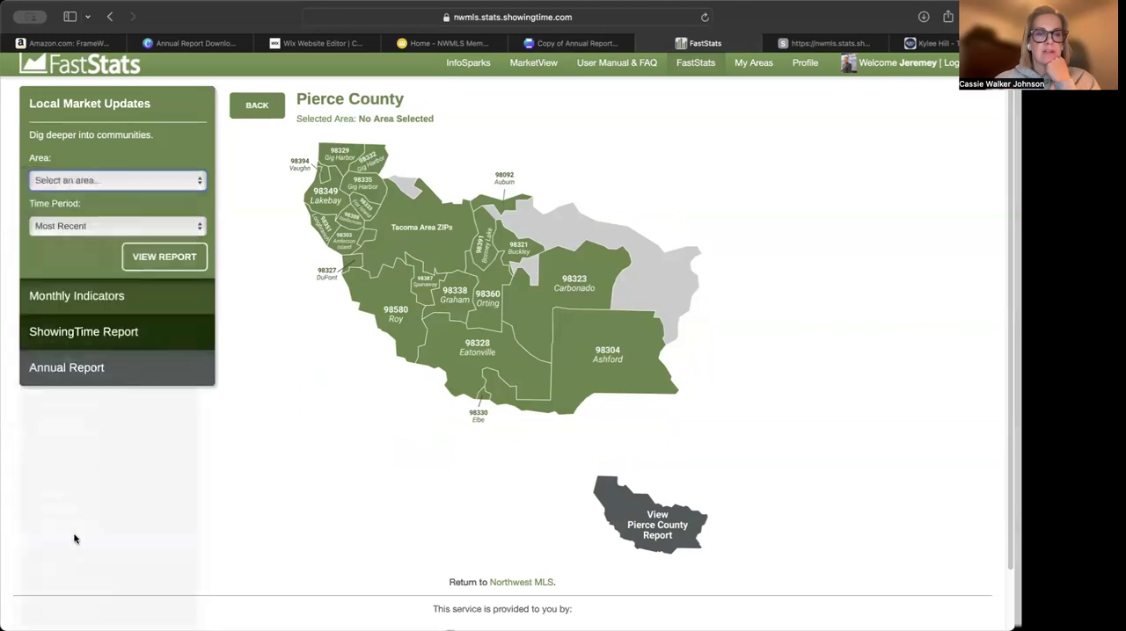
pyautogui.click(82, 370)
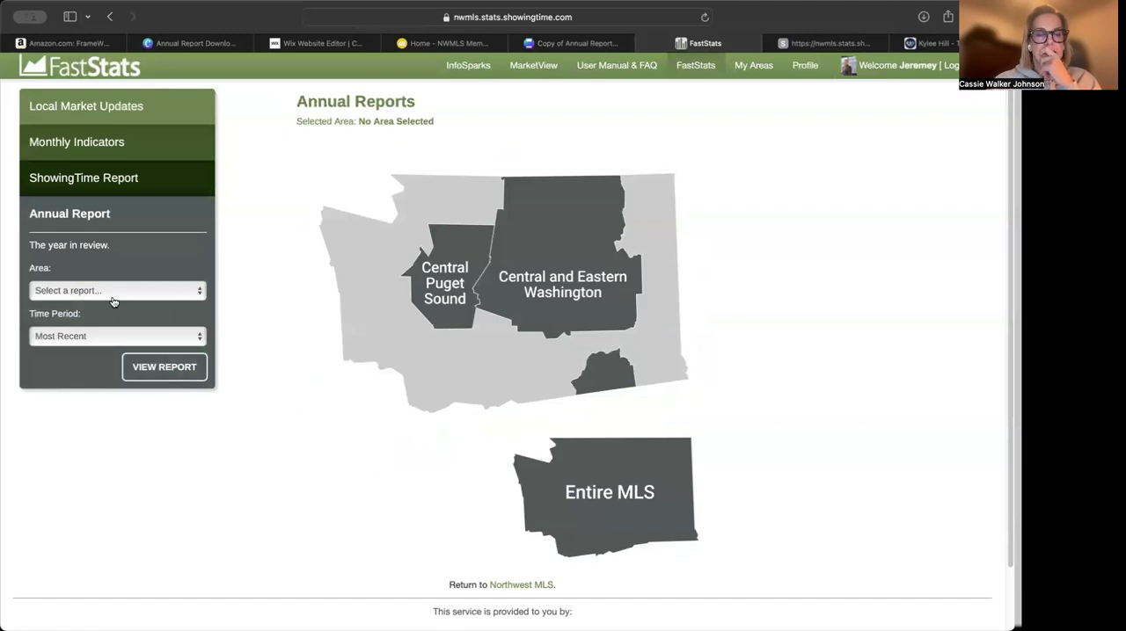
pyautogui.click(83, 110)
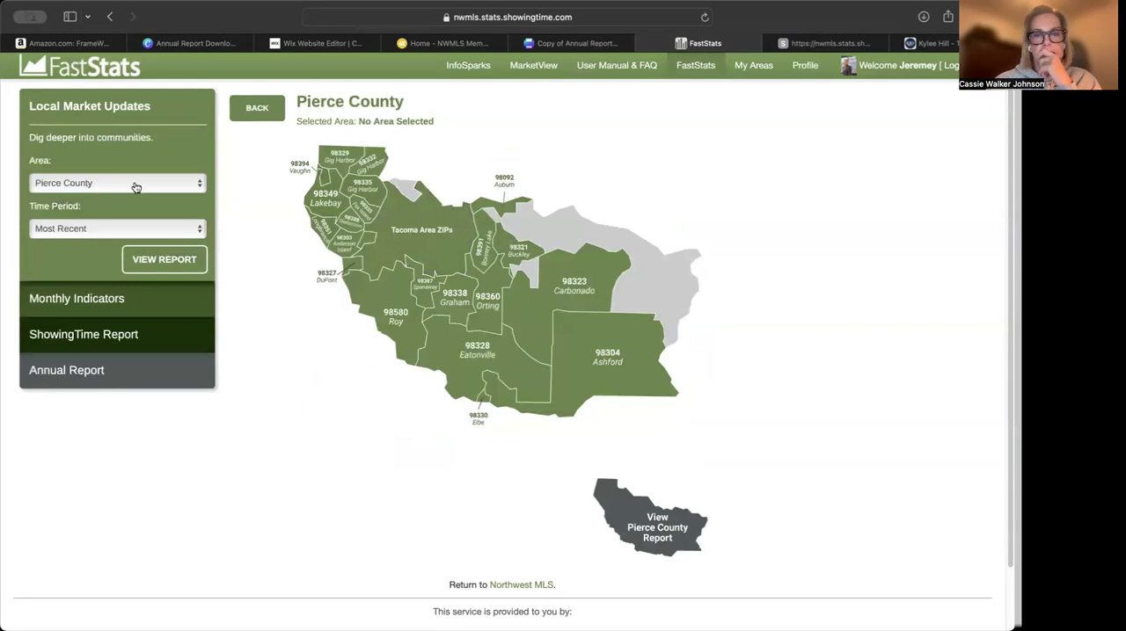
pyautogui.click(111, 229)
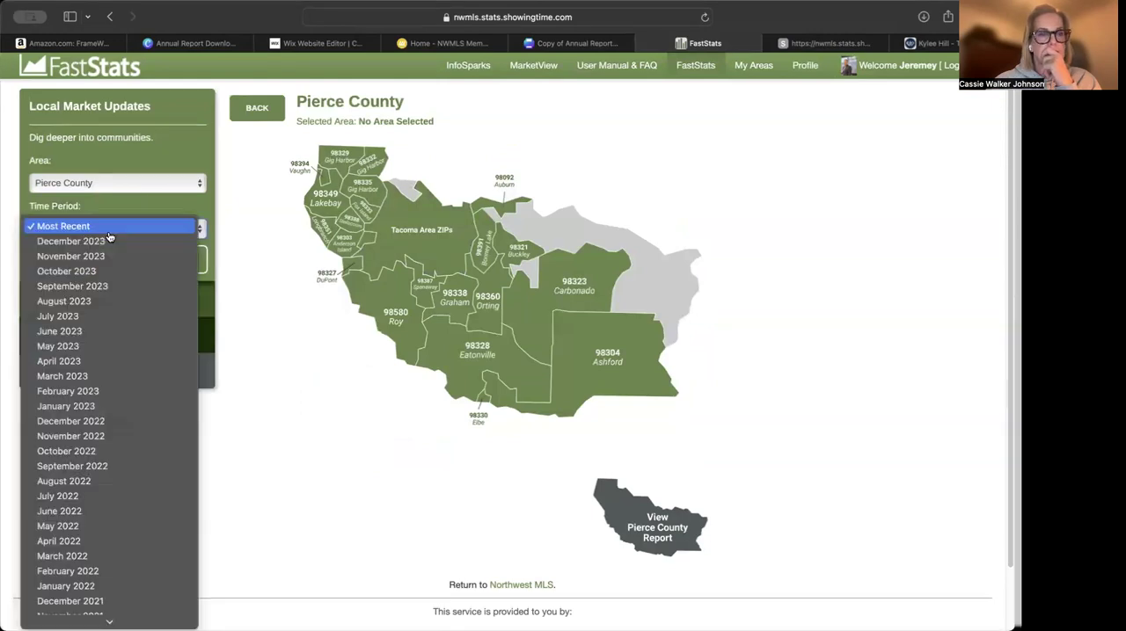
pyautogui.click(194, 230)
pyautogui.click(155, 261)
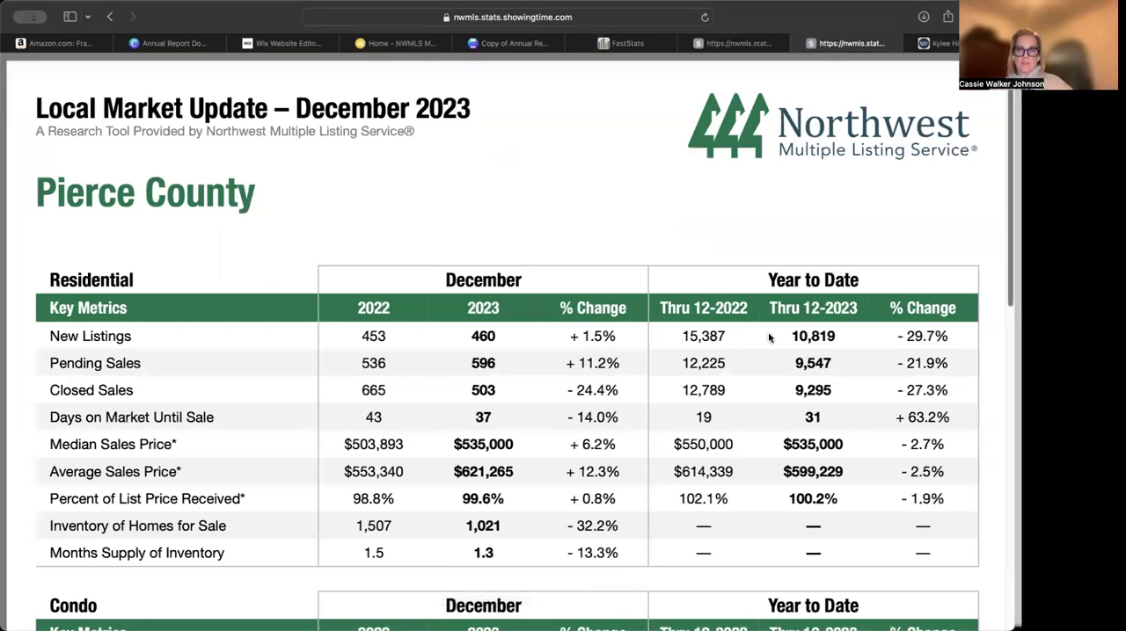
pyautogui.scroll(-5, 769, 337)
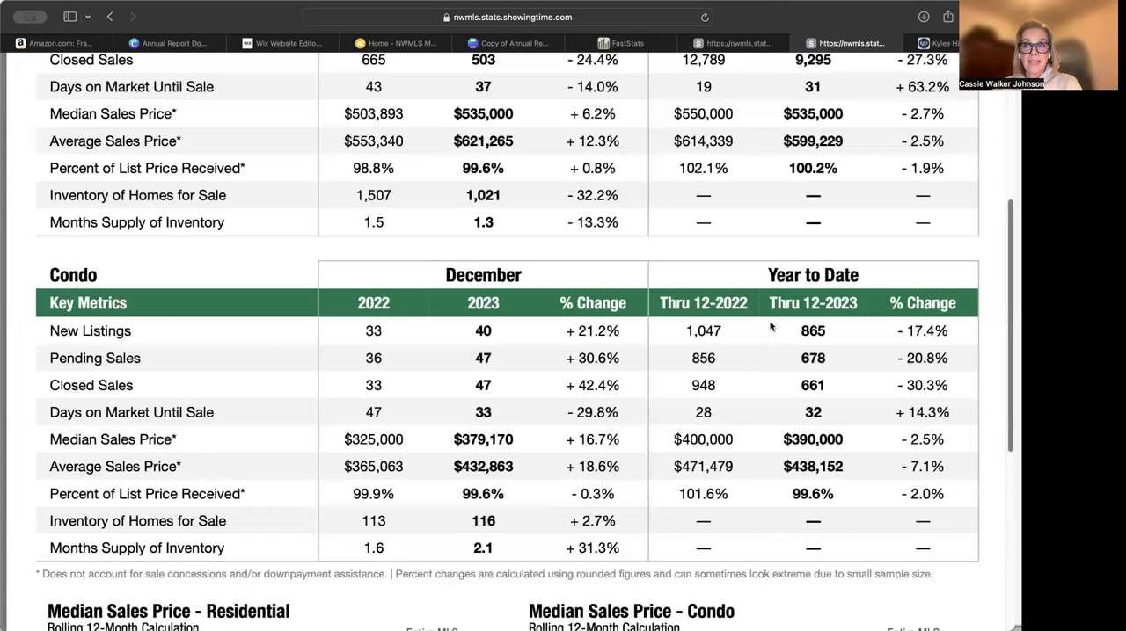
pyautogui.scroll(3, 768, 329)
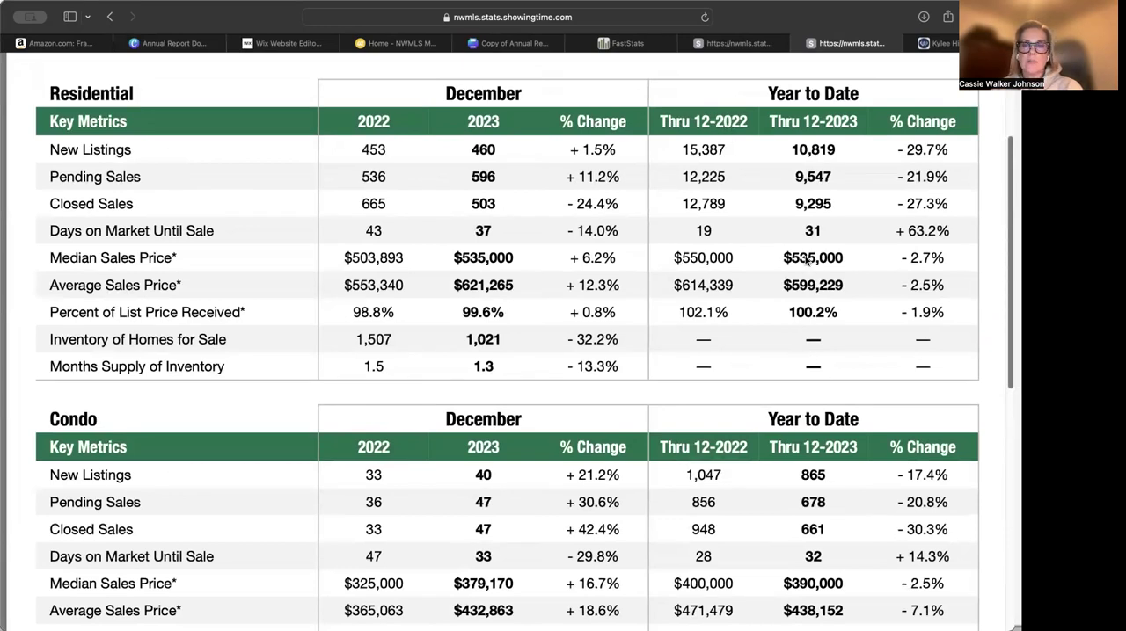
pyautogui.scroll(1, 806, 260)
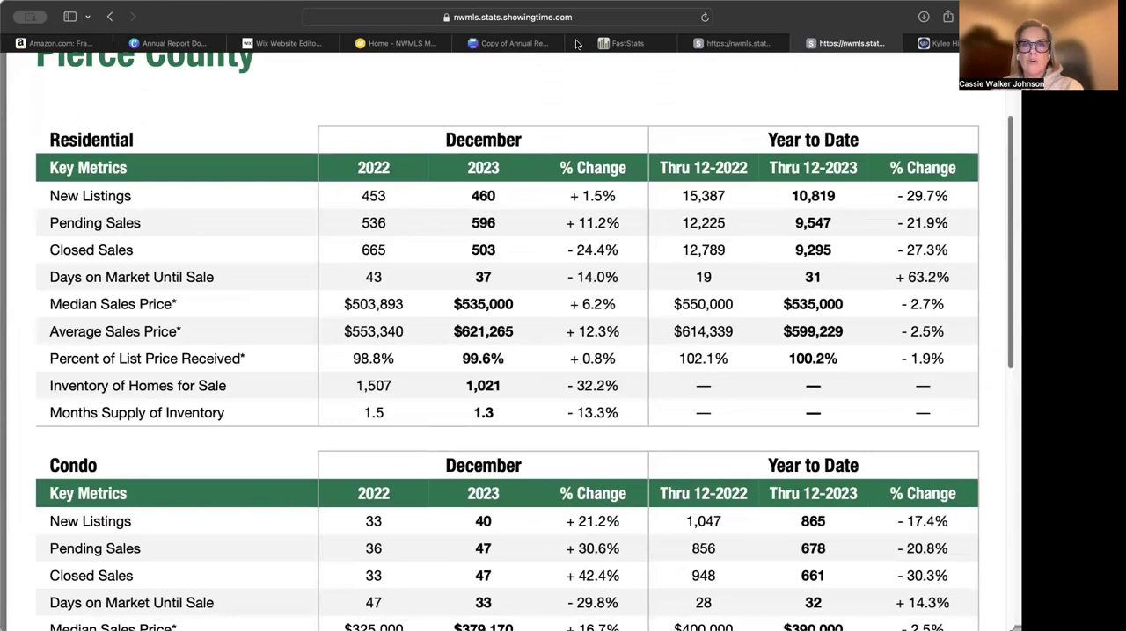
# Back in Canva, replace the single-family new listings figure on page 3 with the report's year-to-date 10,819 and widen its text box
pyautogui.click(495, 46)
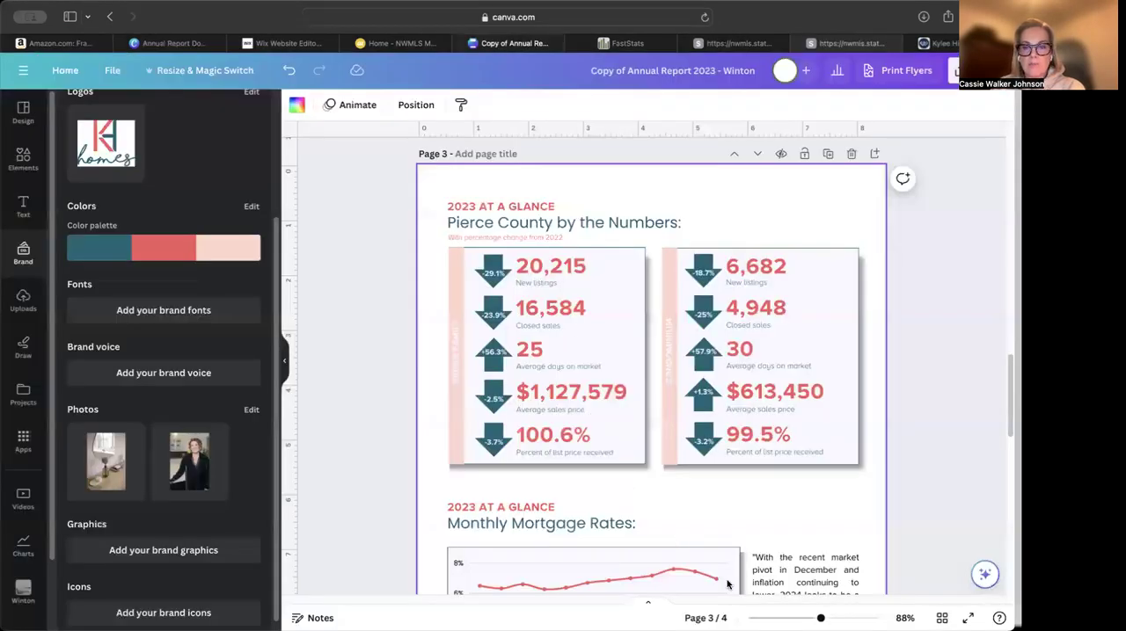
pyautogui.scroll(5, 653, 368)
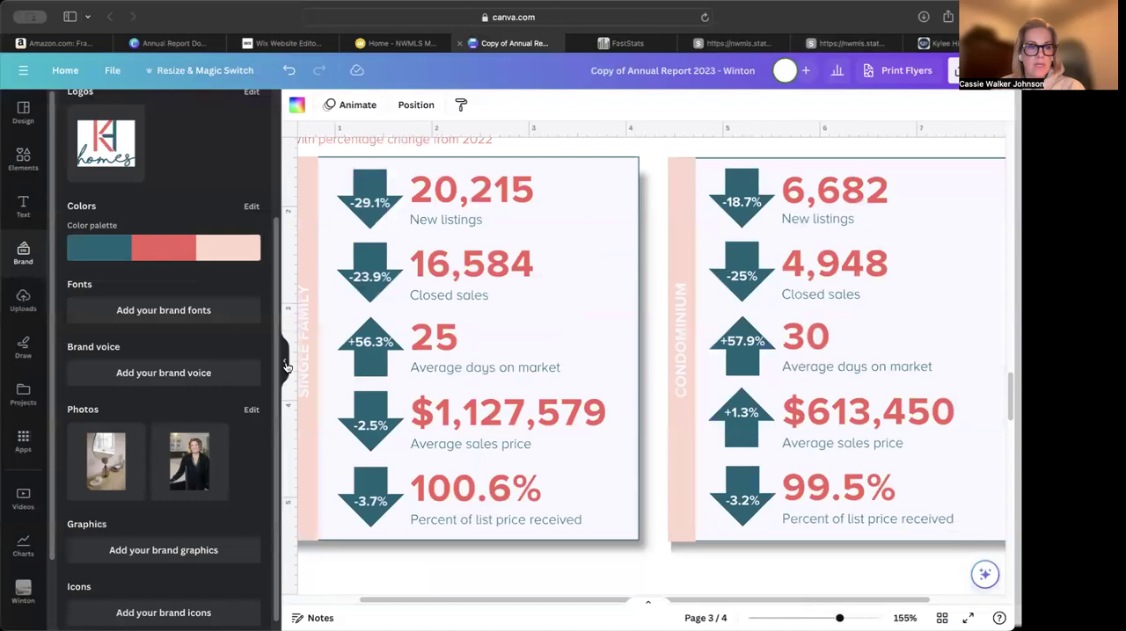
pyautogui.click(284, 362)
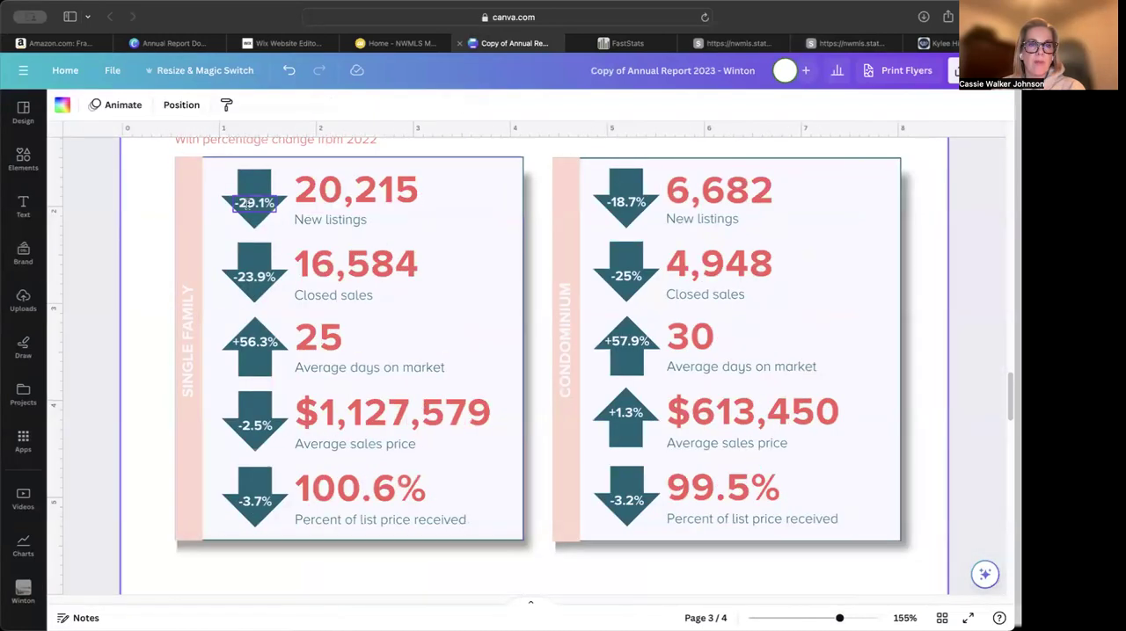
pyautogui.click(818, 44)
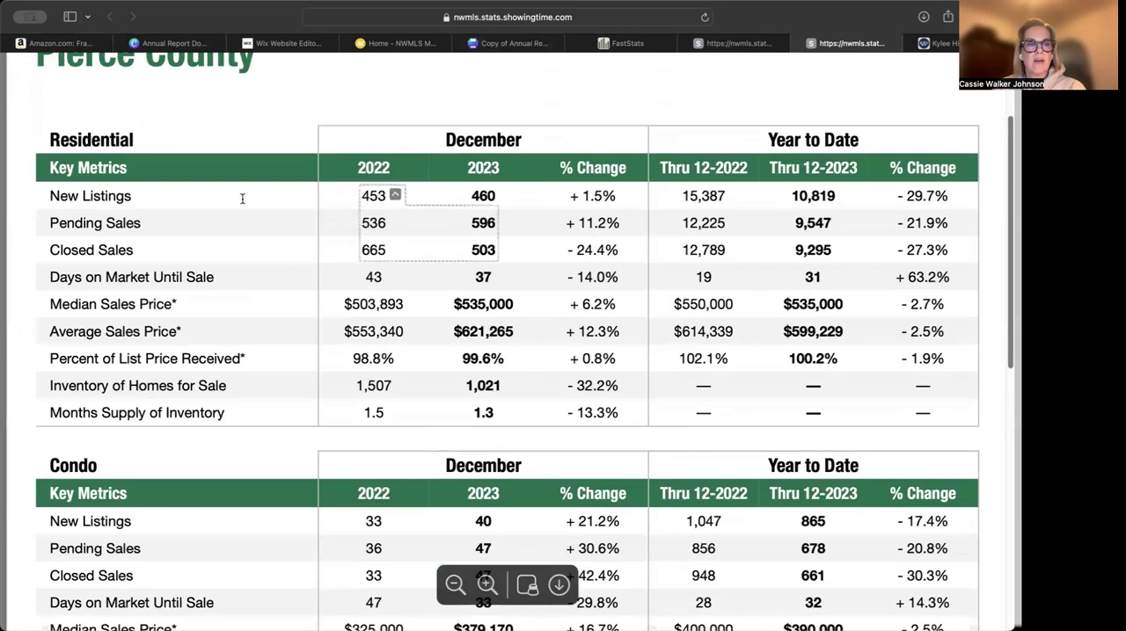
pyautogui.moveTo(790, 192); pyautogui.dragTo(827, 191)
pyautogui.press('super+c')
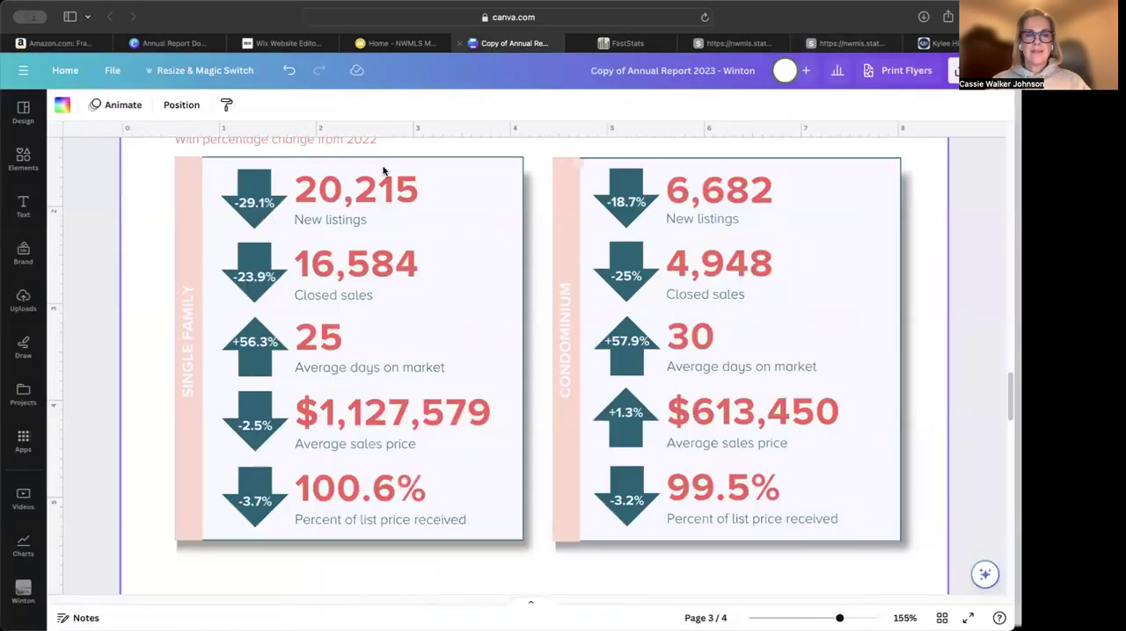
pyautogui.click(510, 43)
pyautogui.doubleClick(328, 192)
pyautogui.press('super+v')
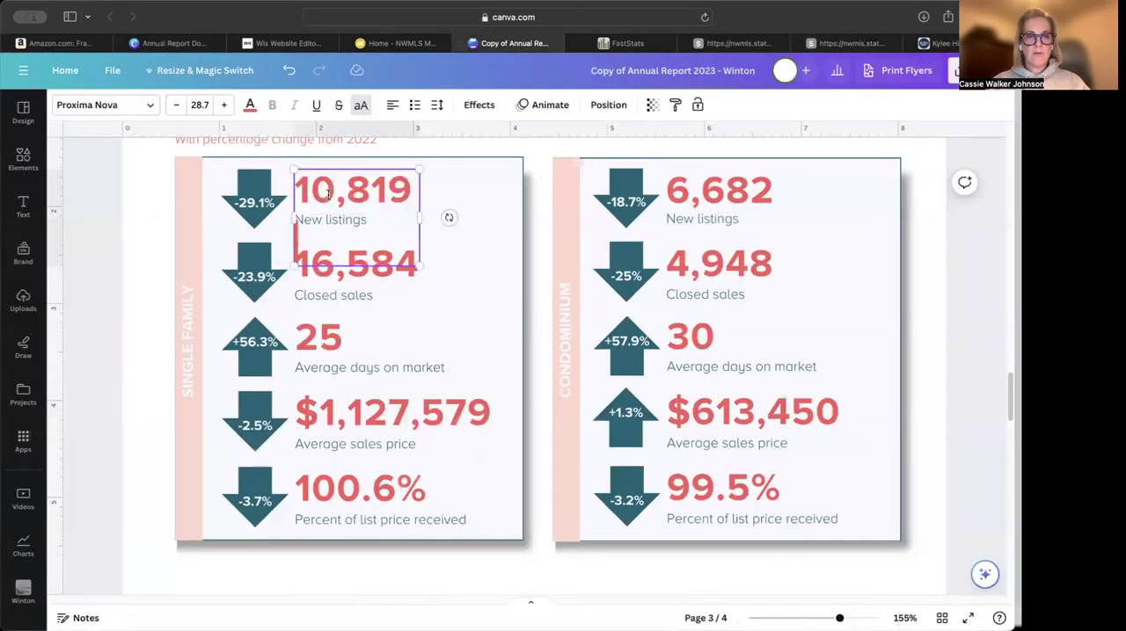
pyautogui.moveTo(421, 220); pyautogui.dragTo(462, 218)
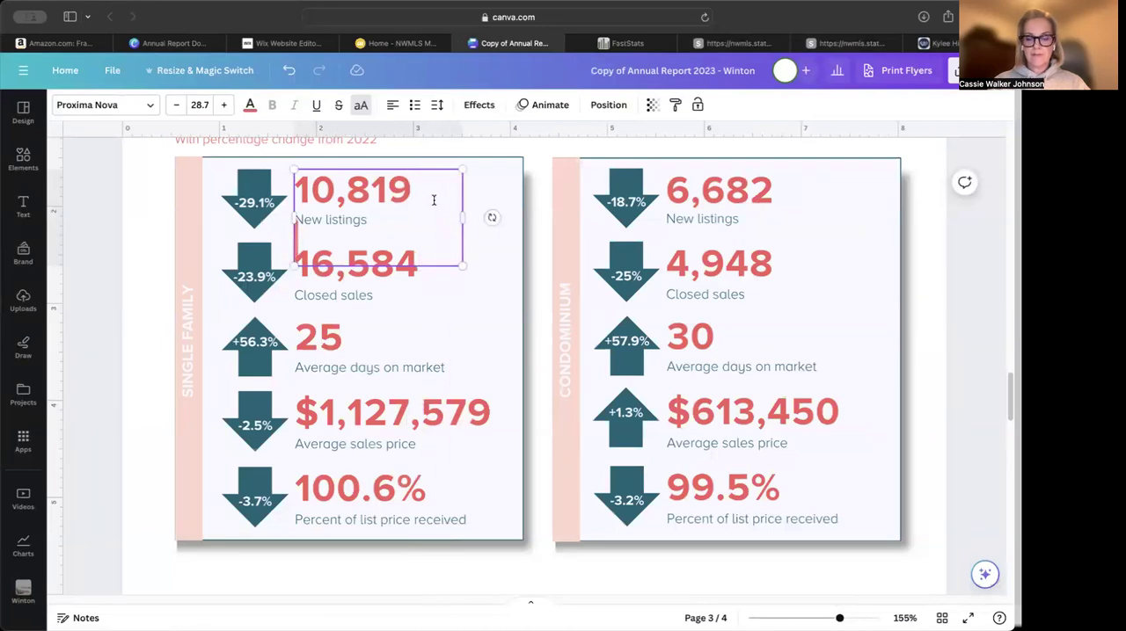
pyautogui.press('BackSpace')
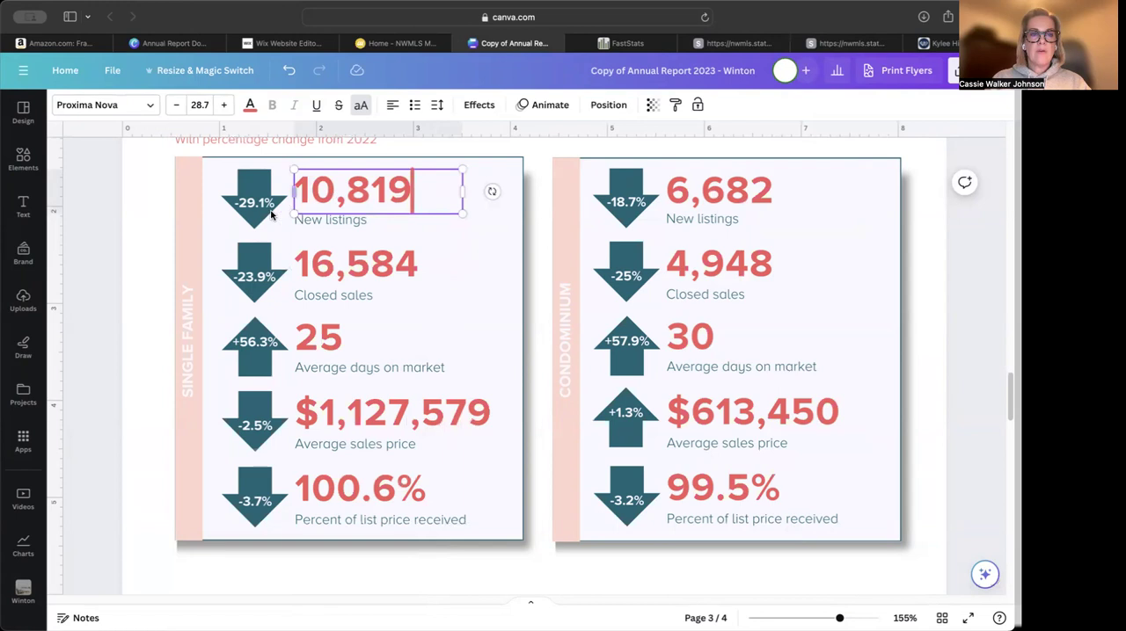
# Return to the NWMLS market reports to look up the new listings percentage change
pyautogui.click(731, 43)
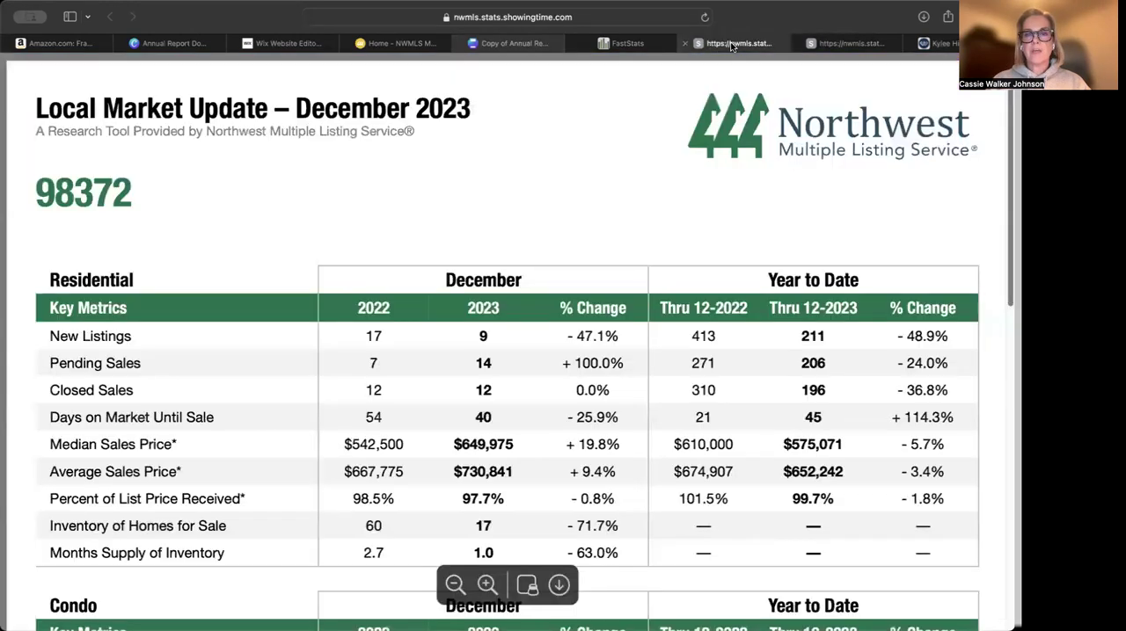
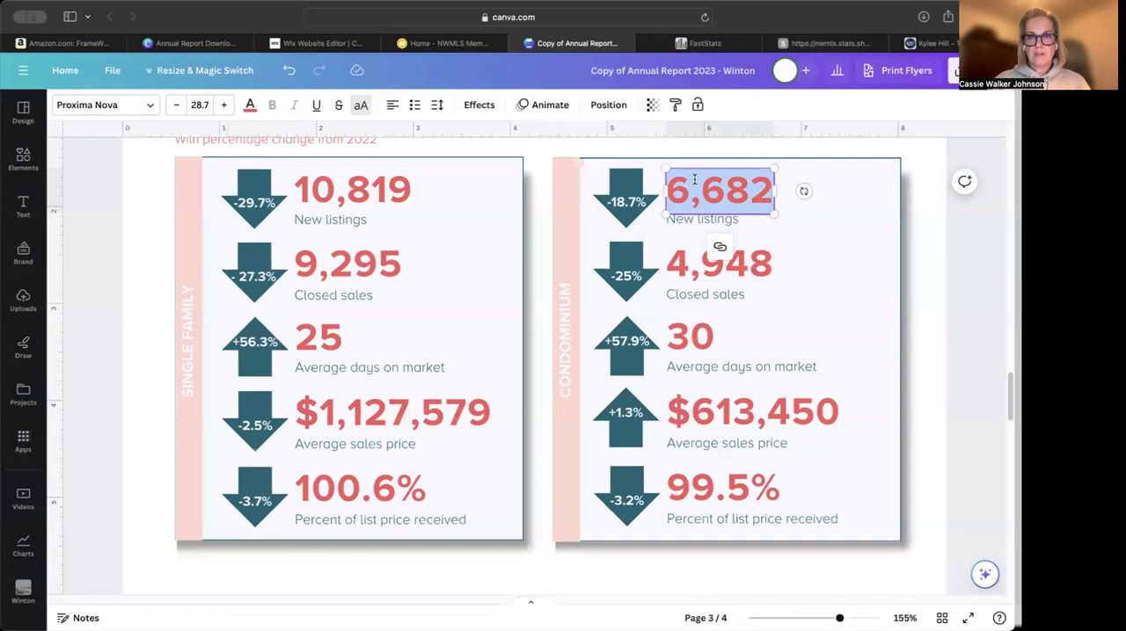
# Set the condominium new listings figure on page 3 to 865 and copy its year-to-date change of - 17.4% from the report
pyautogui.write('865')
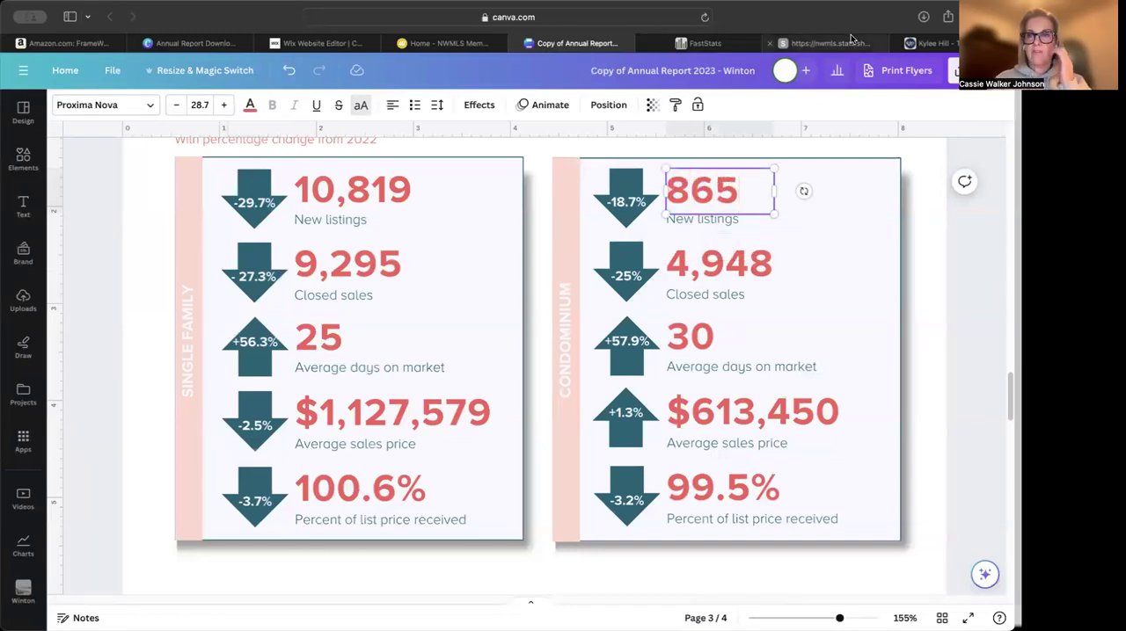
pyautogui.click(849, 43)
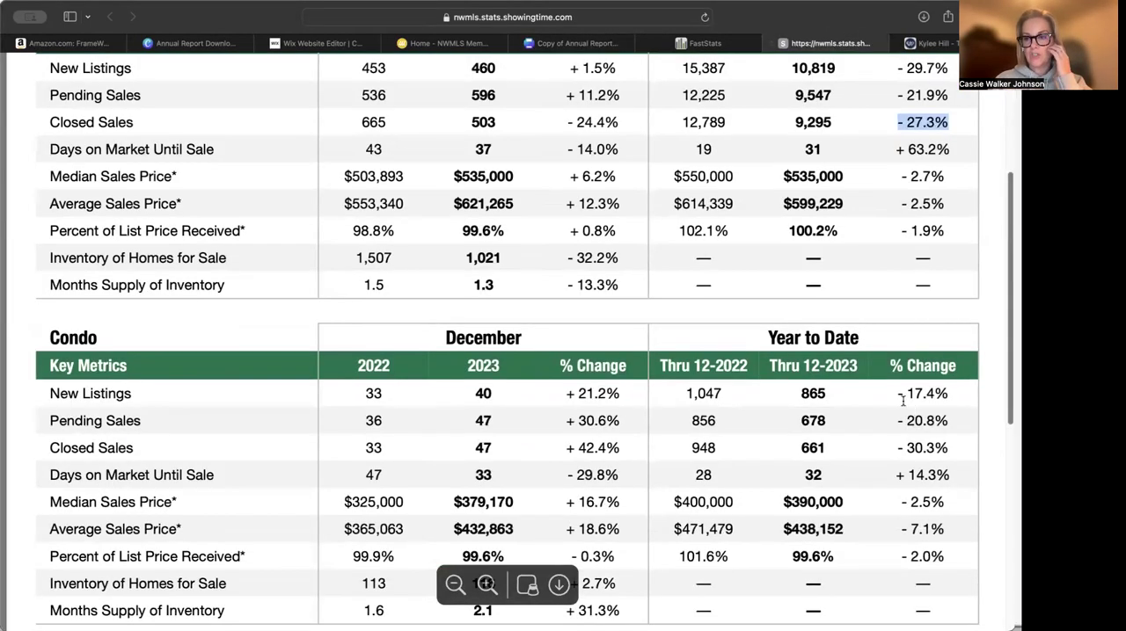
pyautogui.moveTo(898, 393); pyautogui.dragTo(950, 393)
pyautogui.press('cmd+c')
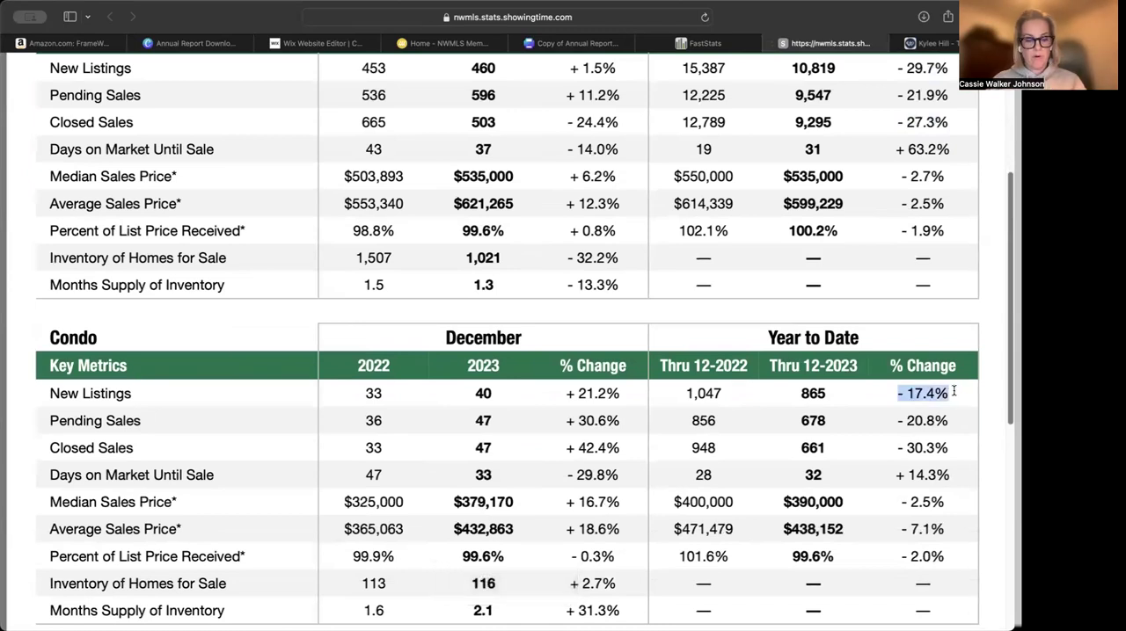
pyautogui.click(577, 43)
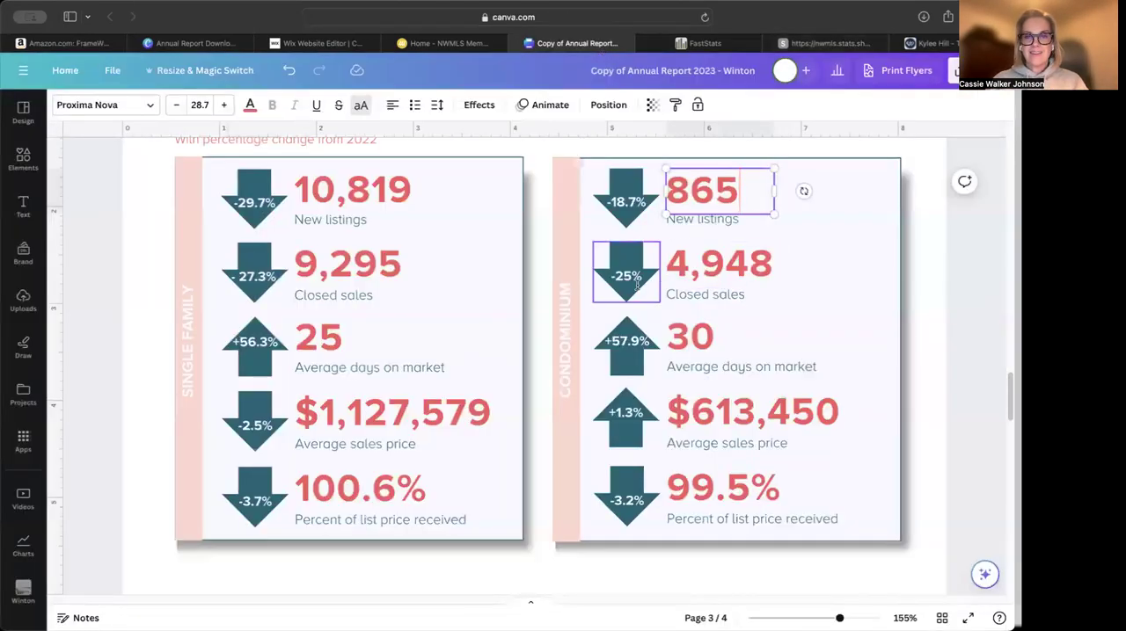
pyautogui.click(627, 204)
pyautogui.doubleClick(629, 207)
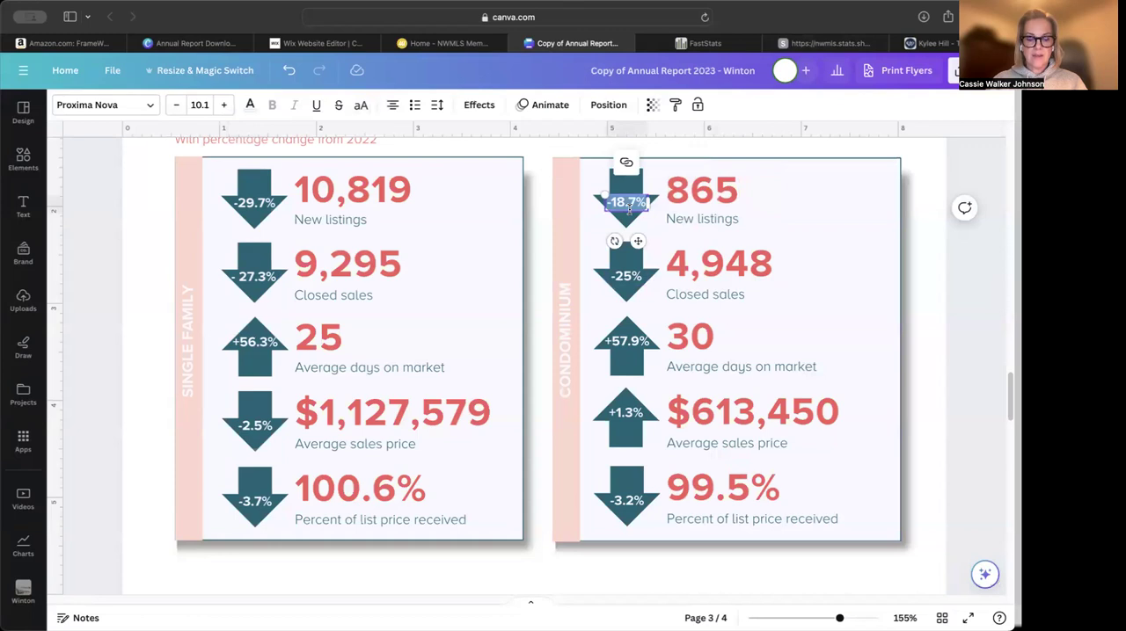
pyautogui.press('cmd+v')
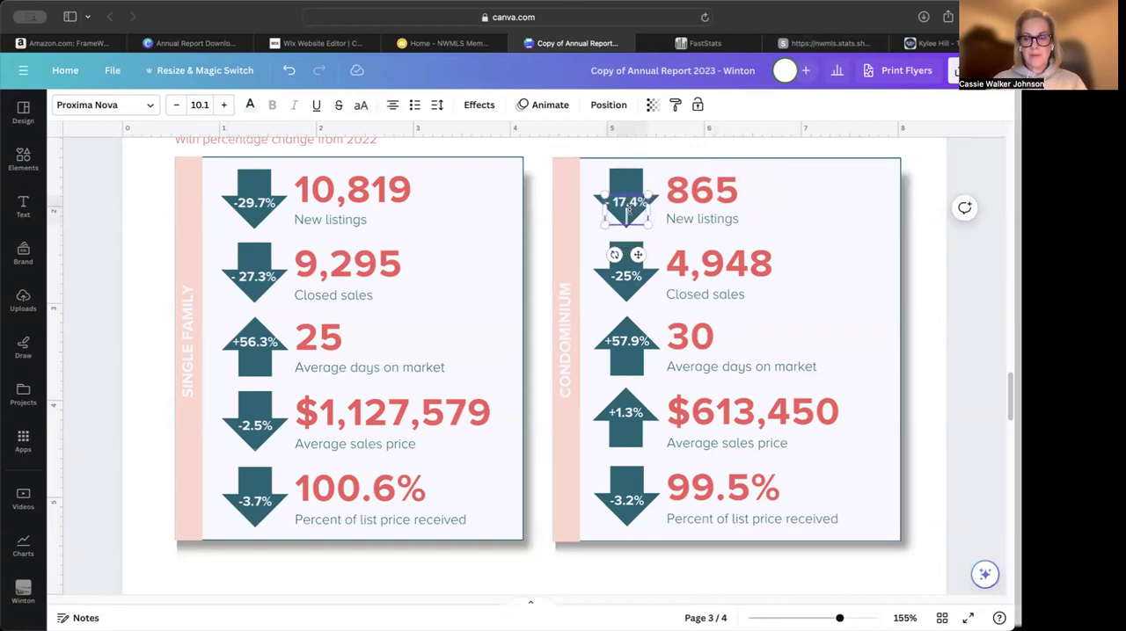
pyautogui.write('-')
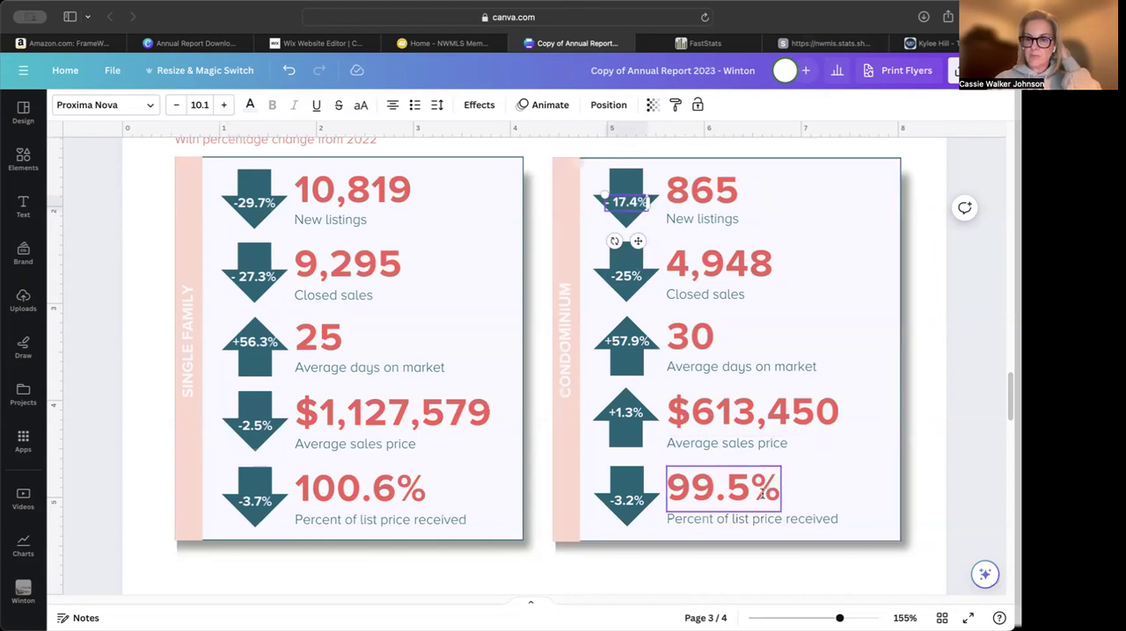
# Review the Pierce County local market update, including the condo table and the median sales price charts
pyautogui.click(814, 44)
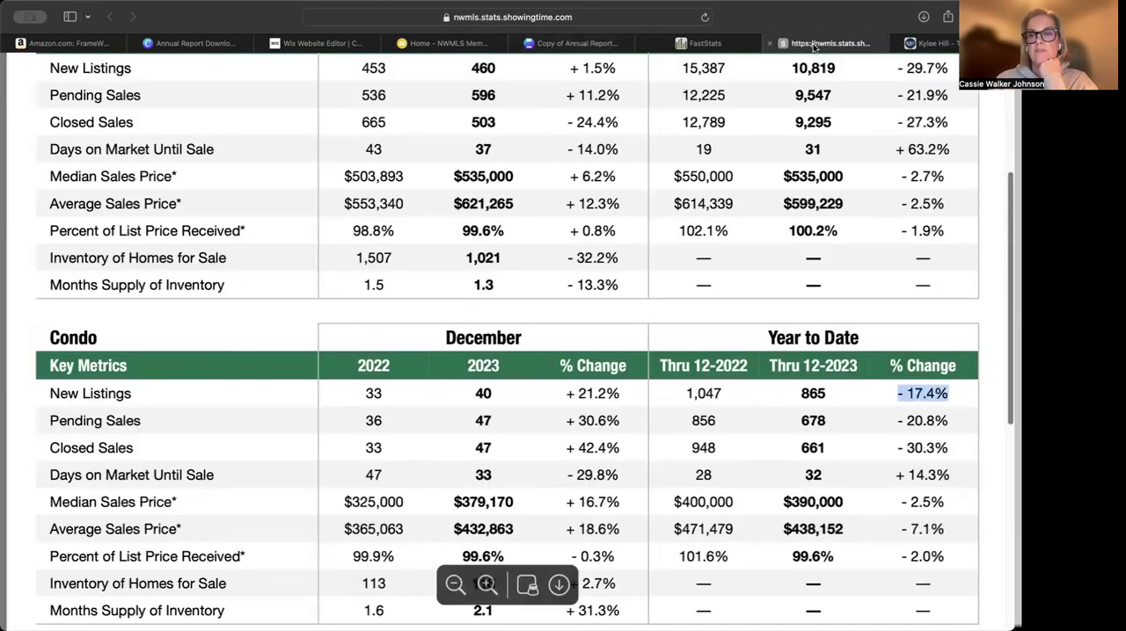
pyautogui.scroll(-1, 223, 522)
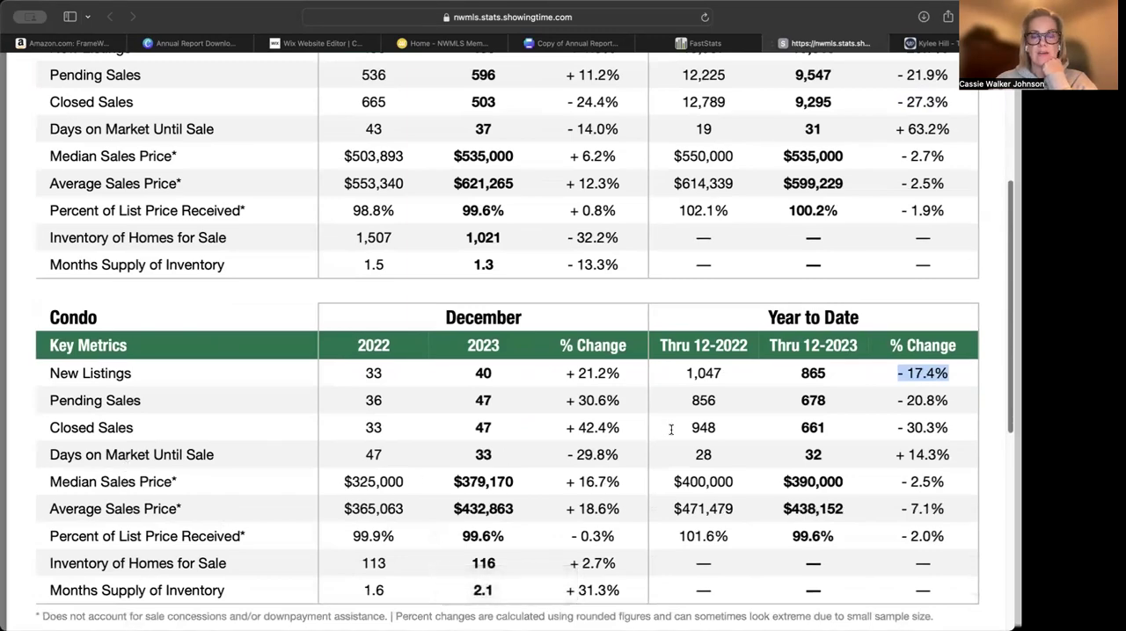
pyautogui.scroll(-5, 670, 428)
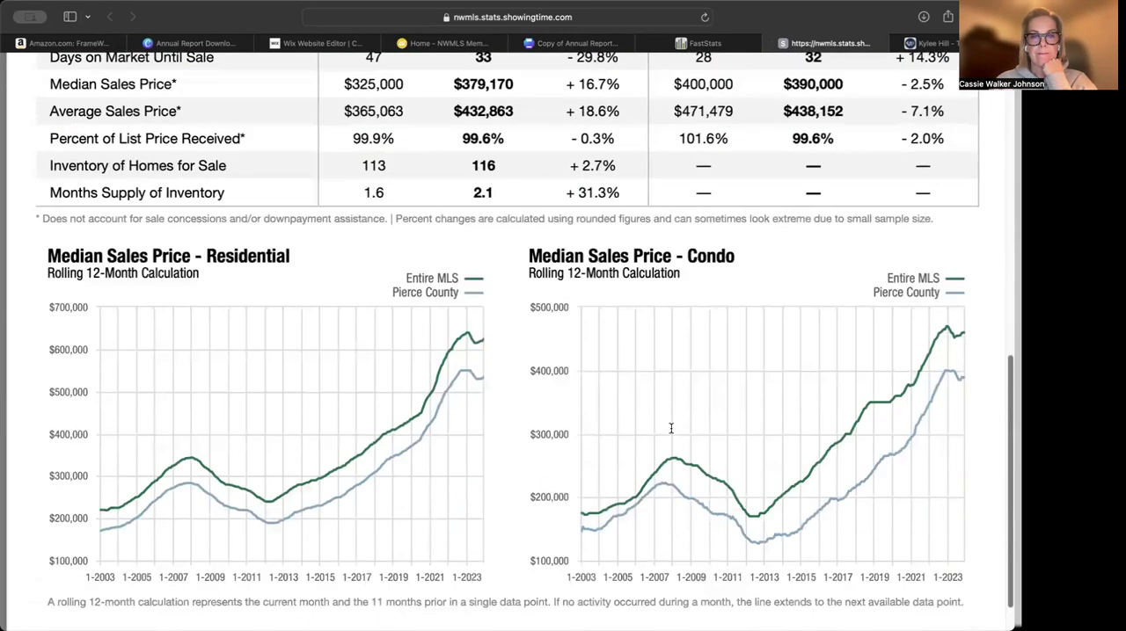
pyautogui.scroll(8, 670, 428)
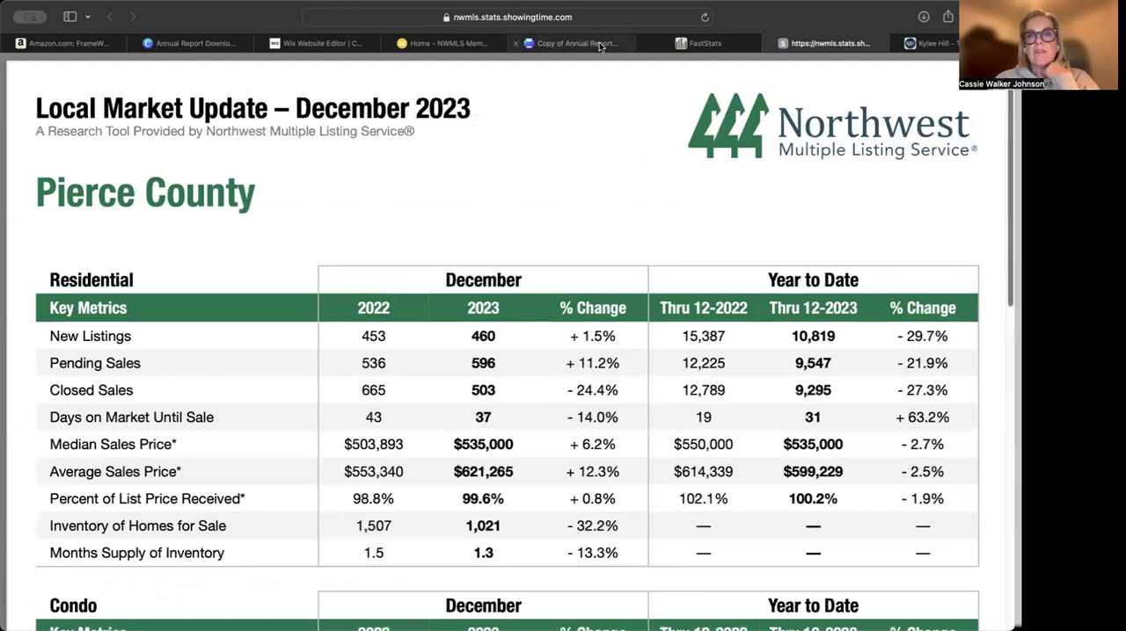
# Return to Canva and look over the mortgage rates chart and quote, the page 4 sections and the page 2 recap text
pyautogui.click(600, 42)
pyautogui.scroll(-10, 648, 382)
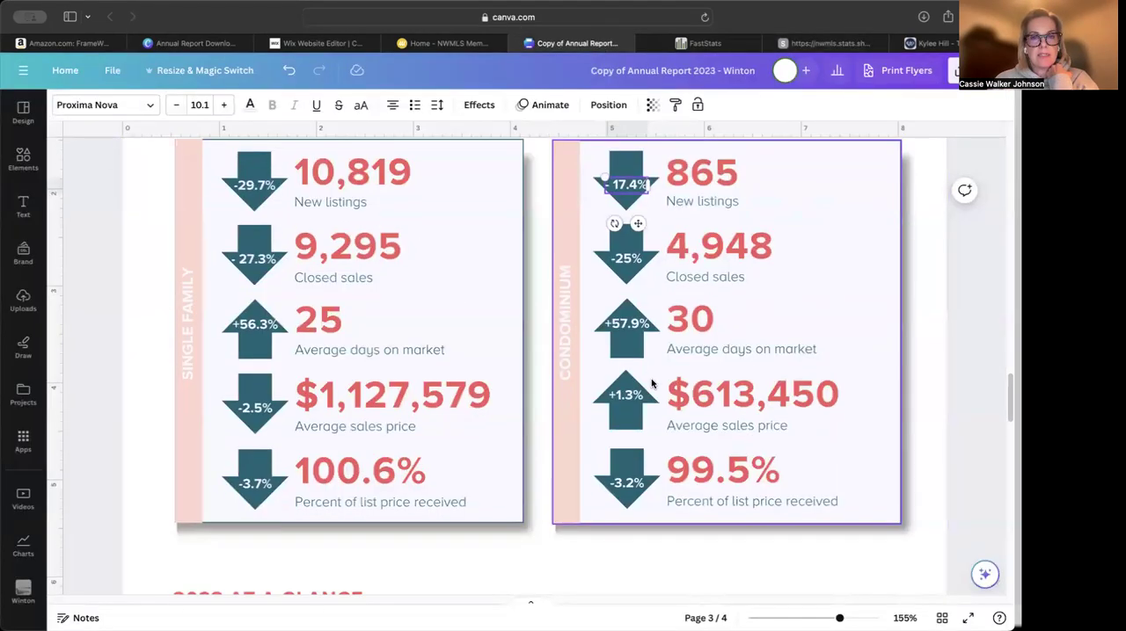
pyautogui.scroll(1, 651, 385)
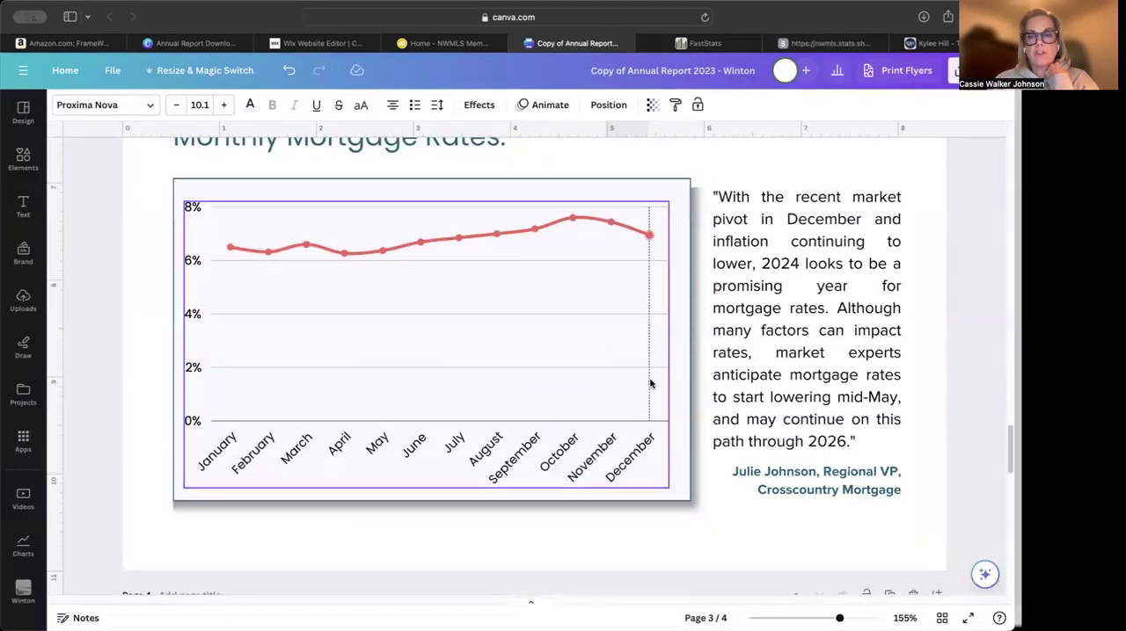
pyautogui.click(912, 475)
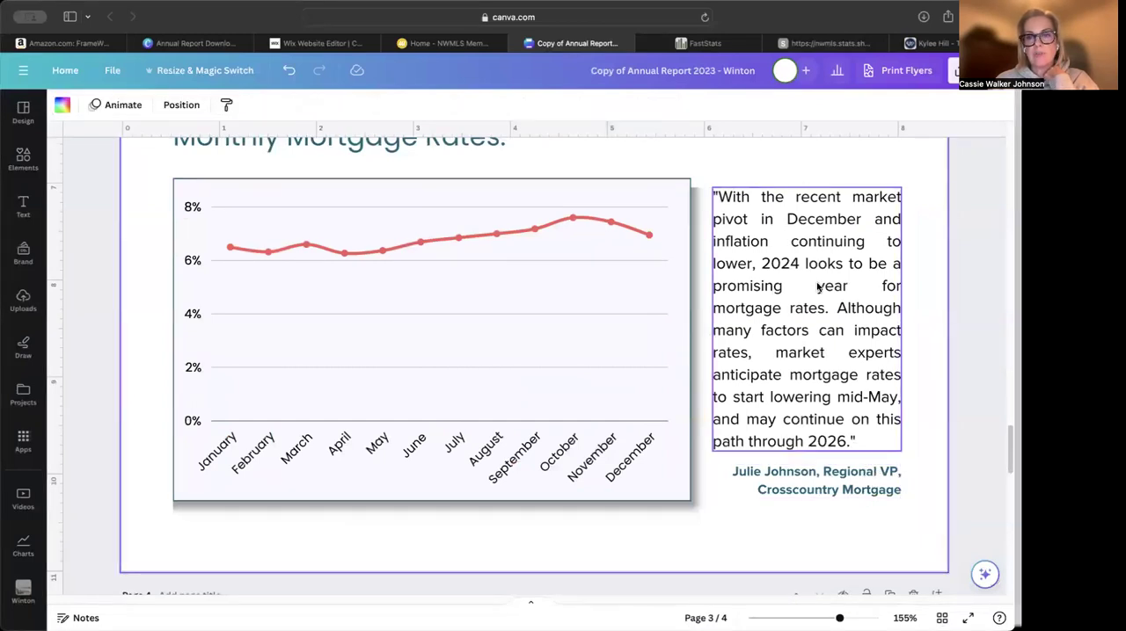
pyautogui.moveTo(231, 248)
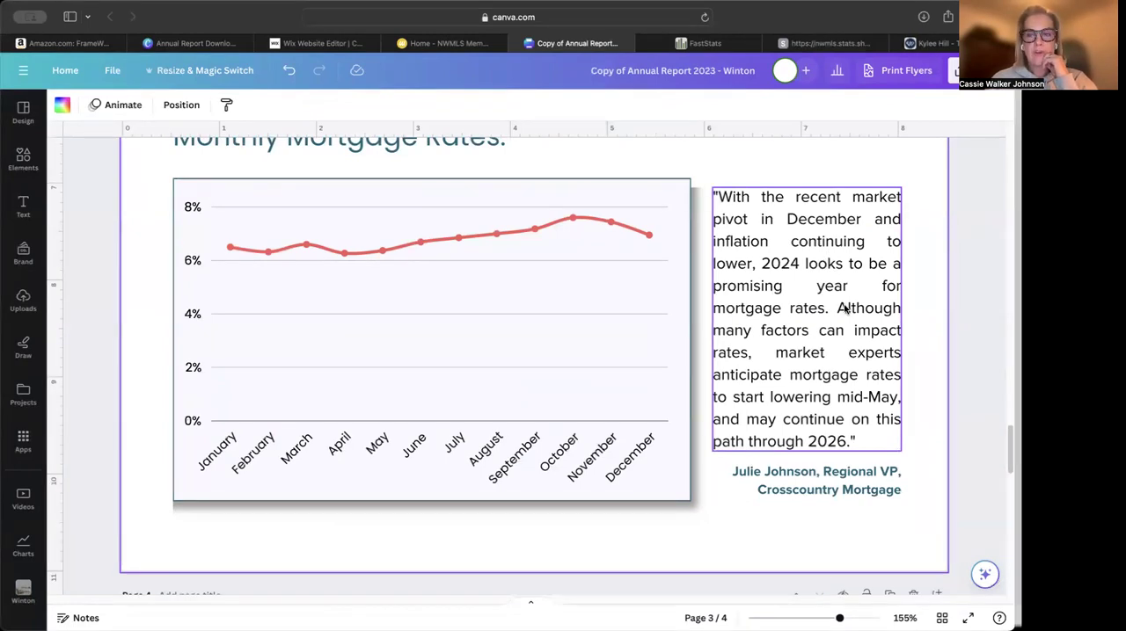
pyautogui.scroll(1, 851, 309)
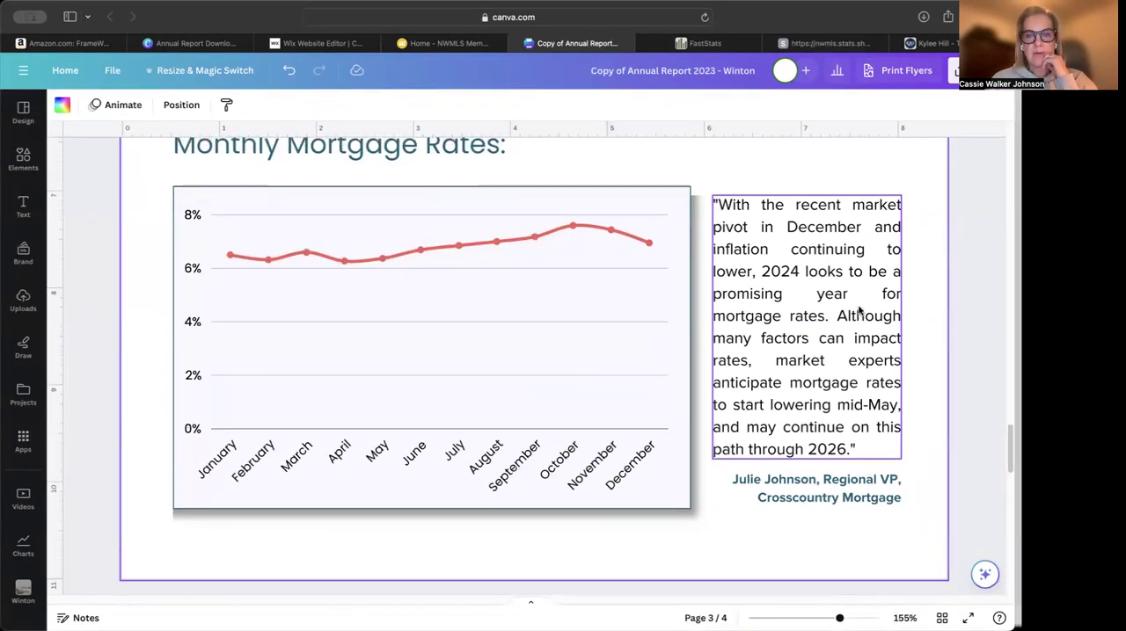
pyautogui.scroll(-10, 859, 310)
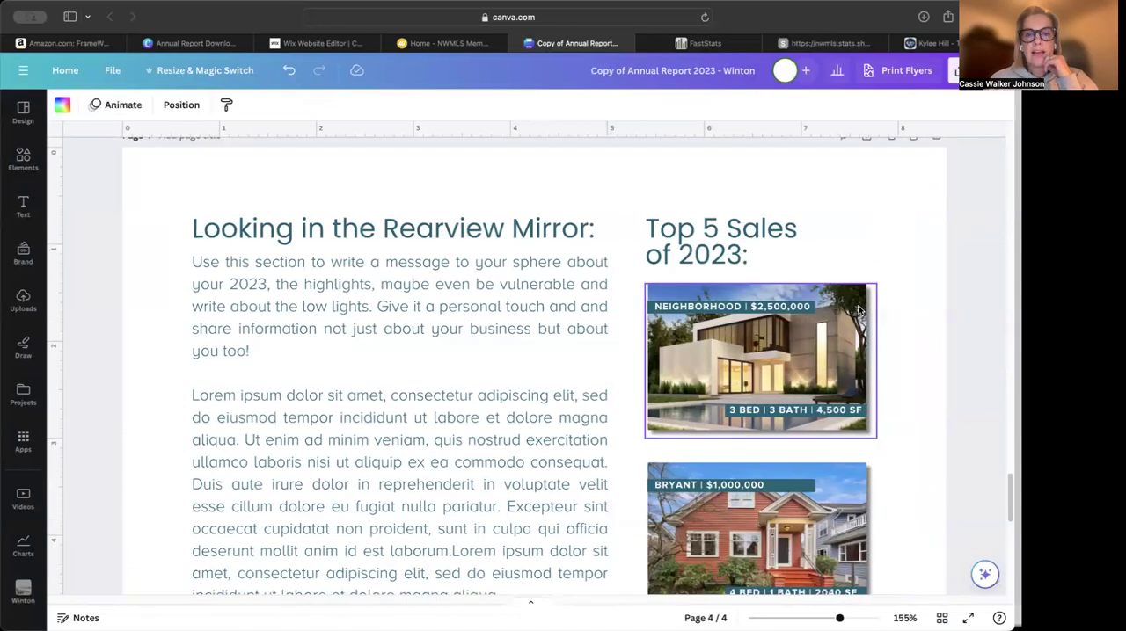
pyautogui.scroll(15, 859, 309)
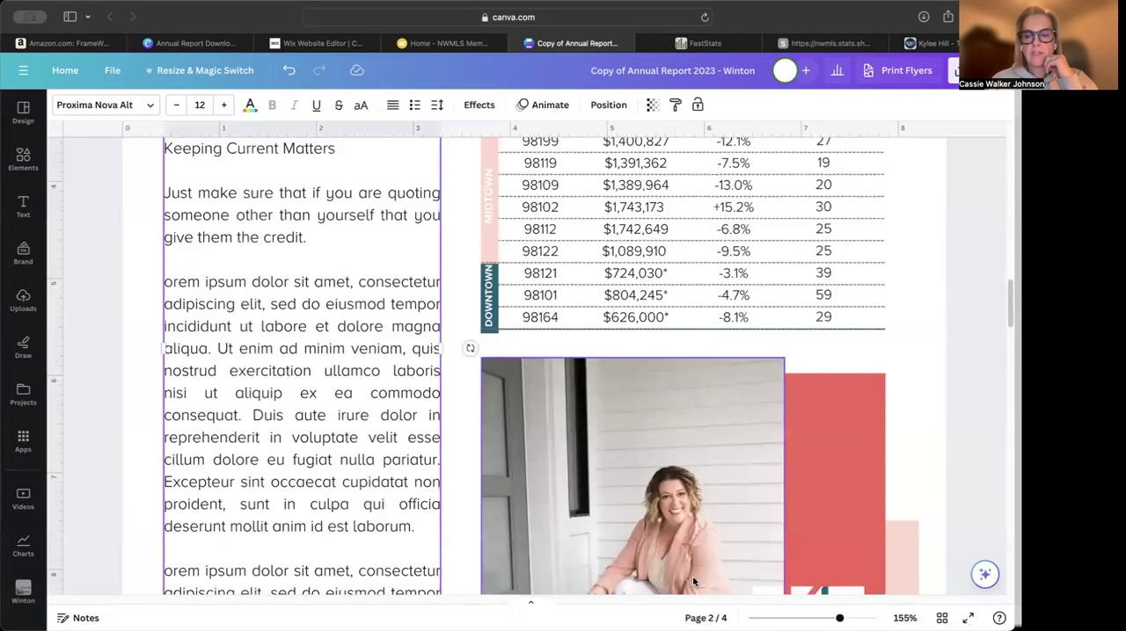
pyautogui.scroll(-5, 823, 453)
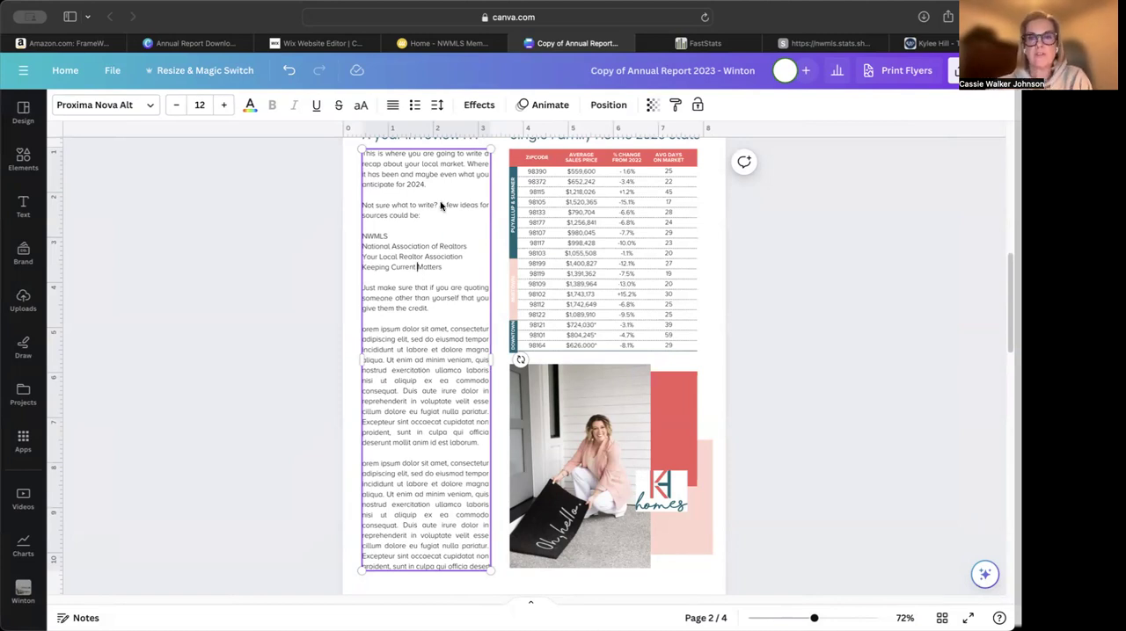
# Close the Pierce County report and open the most recent FastStats annual report for the Entire MLS
pyautogui.click(834, 44)
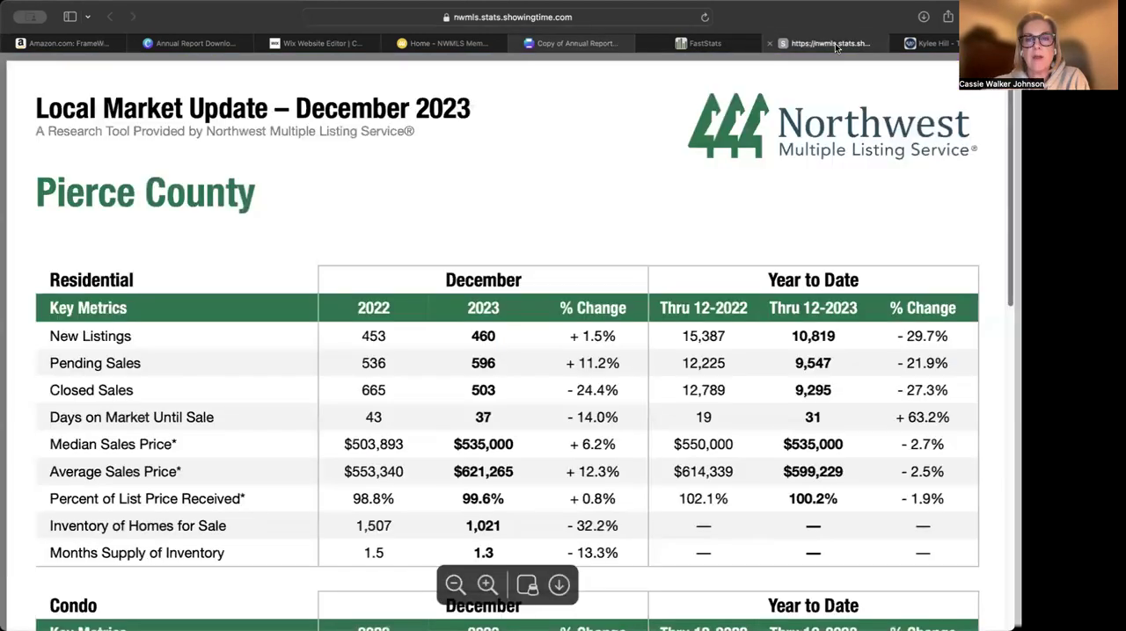
pyautogui.click(774, 43)
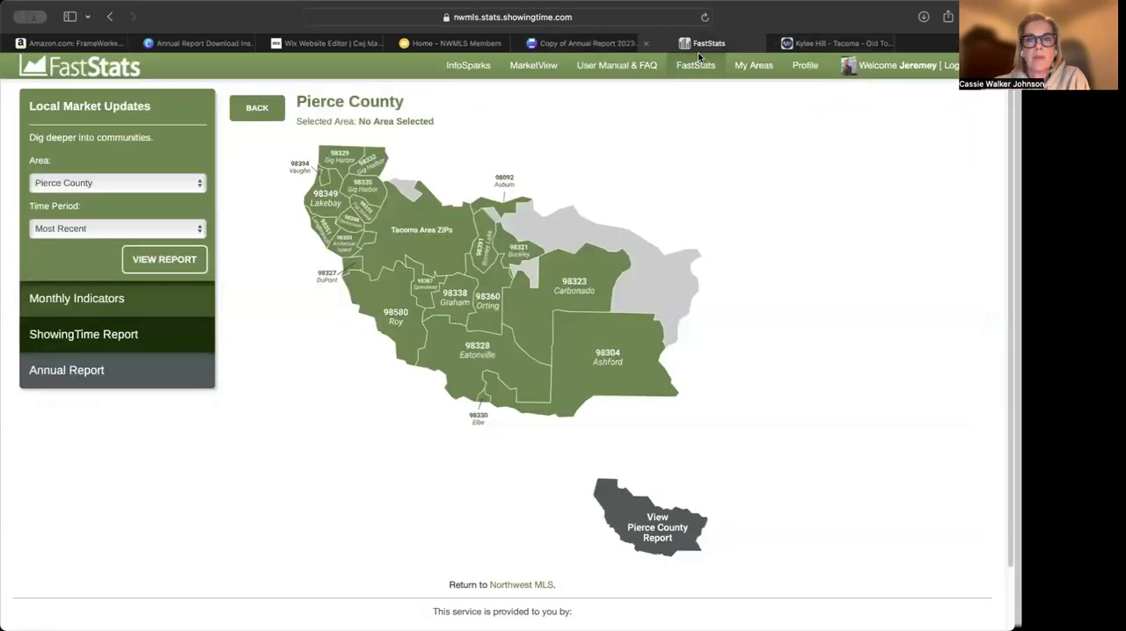
pyautogui.click(125, 186)
pyautogui.click(128, 185)
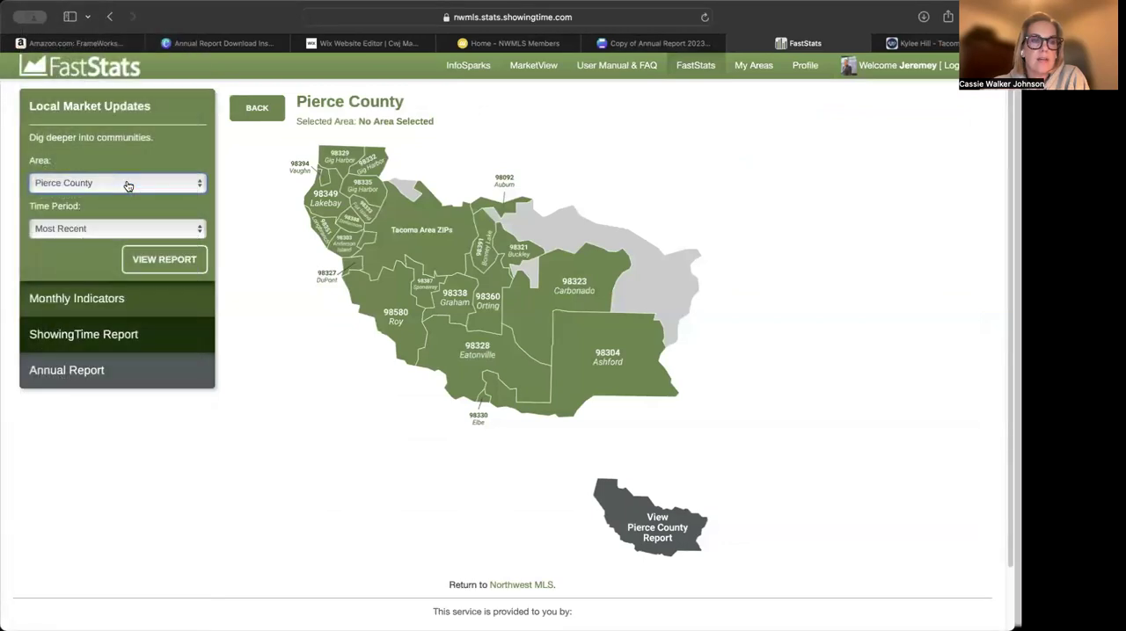
pyautogui.click(81, 372)
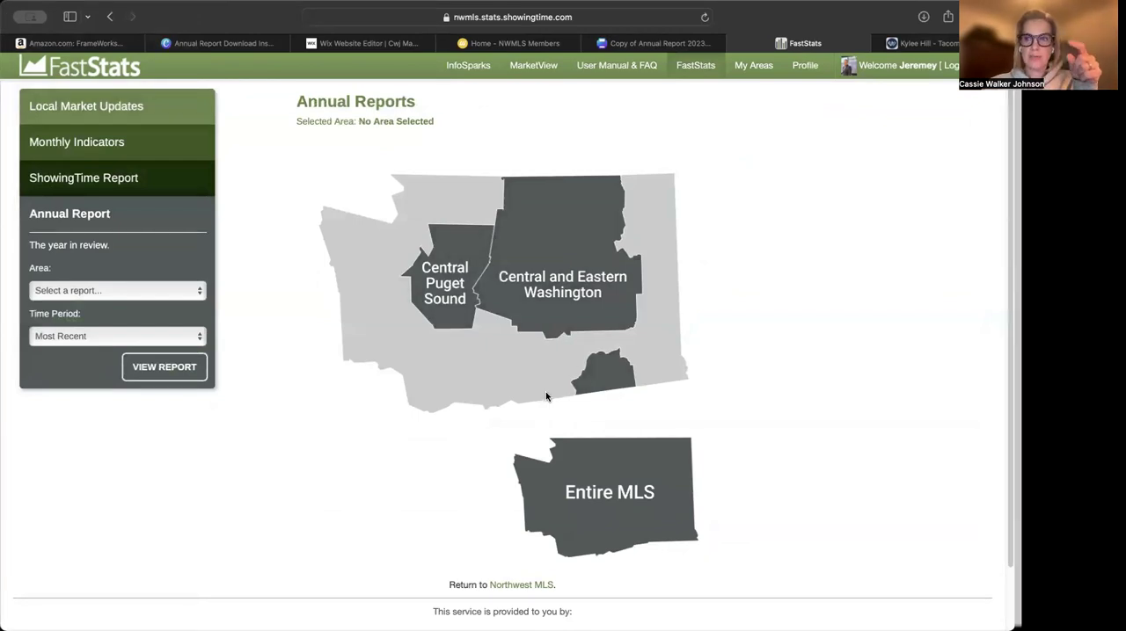
pyautogui.click(450, 286)
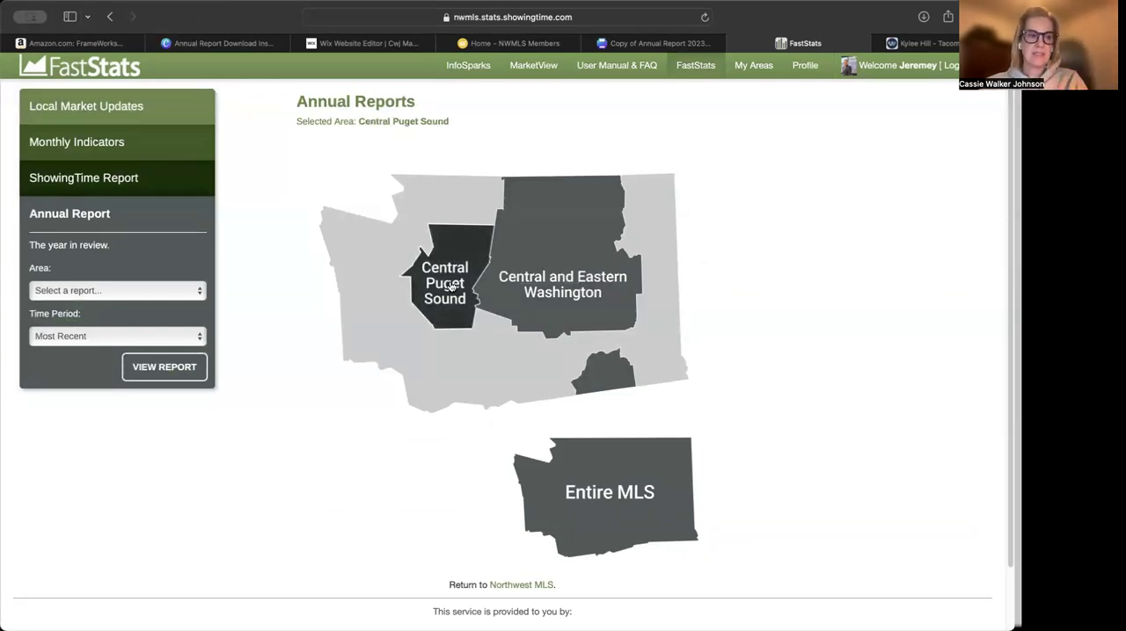
pyautogui.click(637, 467)
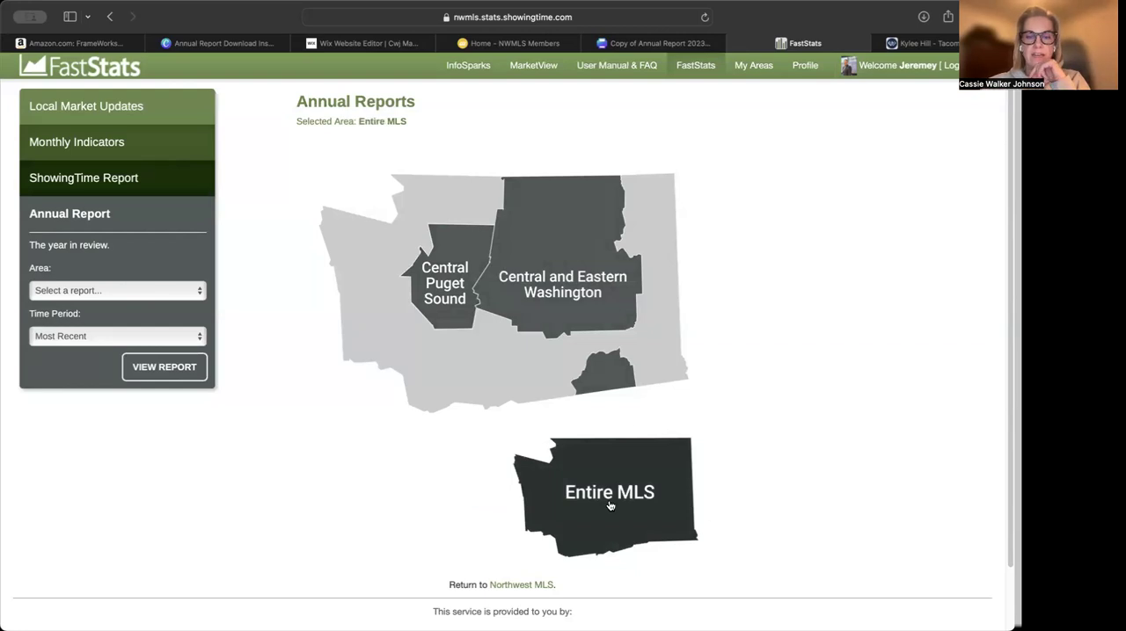
pyautogui.click(615, 496)
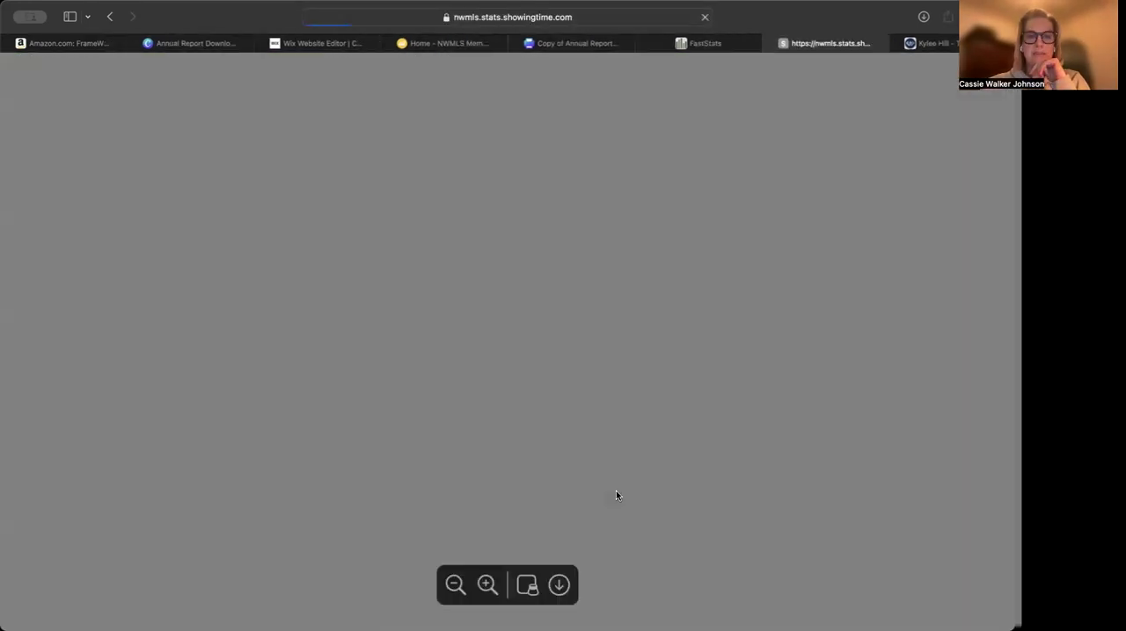
# Replace the page 2 recap placeholder in Canva with the annual report's two paragraphs beginning "2023 was a challenging year"
pyautogui.scroll(-10, 735, 495)
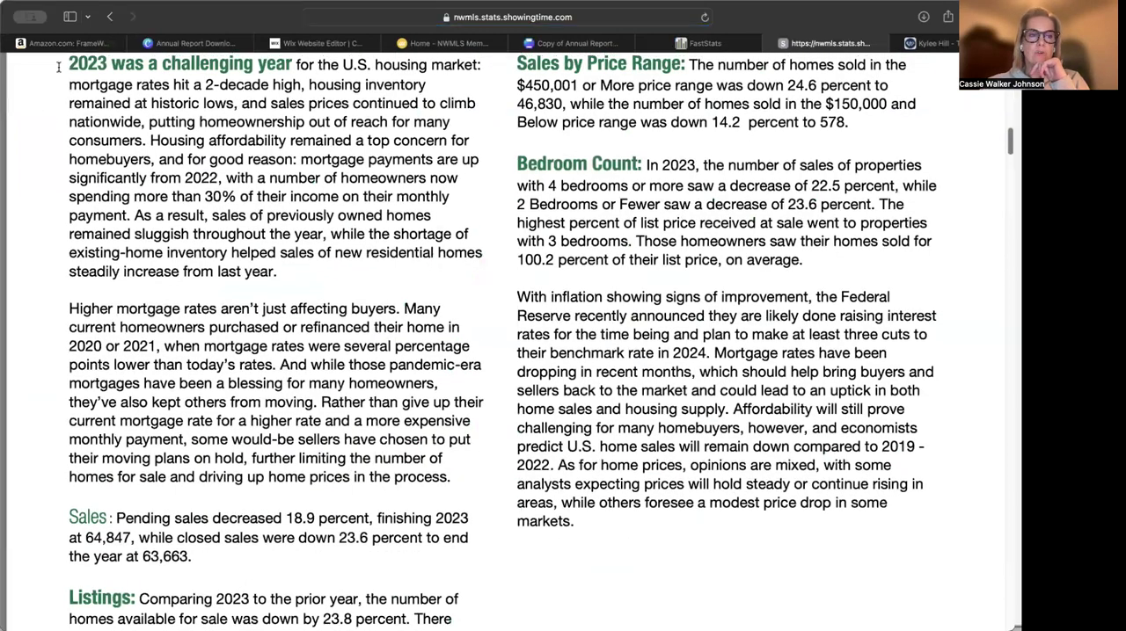
pyautogui.moveTo(66, 63); pyautogui.dragTo(239, 299)
pyautogui.moveTo(390, 478); pyautogui.dragTo(499, 492)
pyautogui.press('super+c')
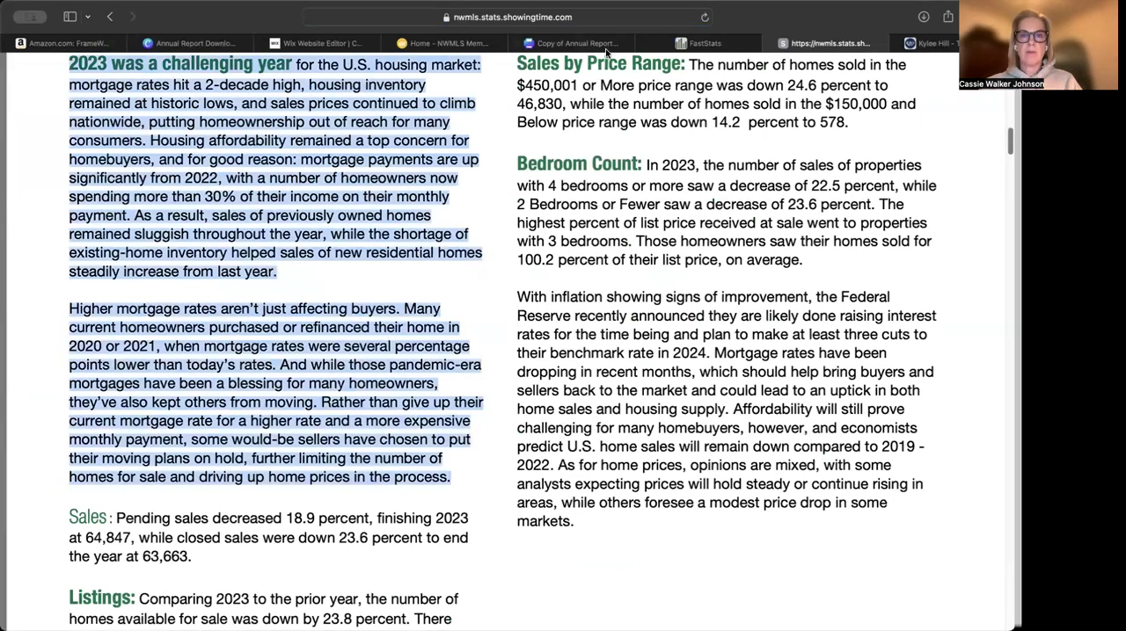
pyautogui.click(577, 43)
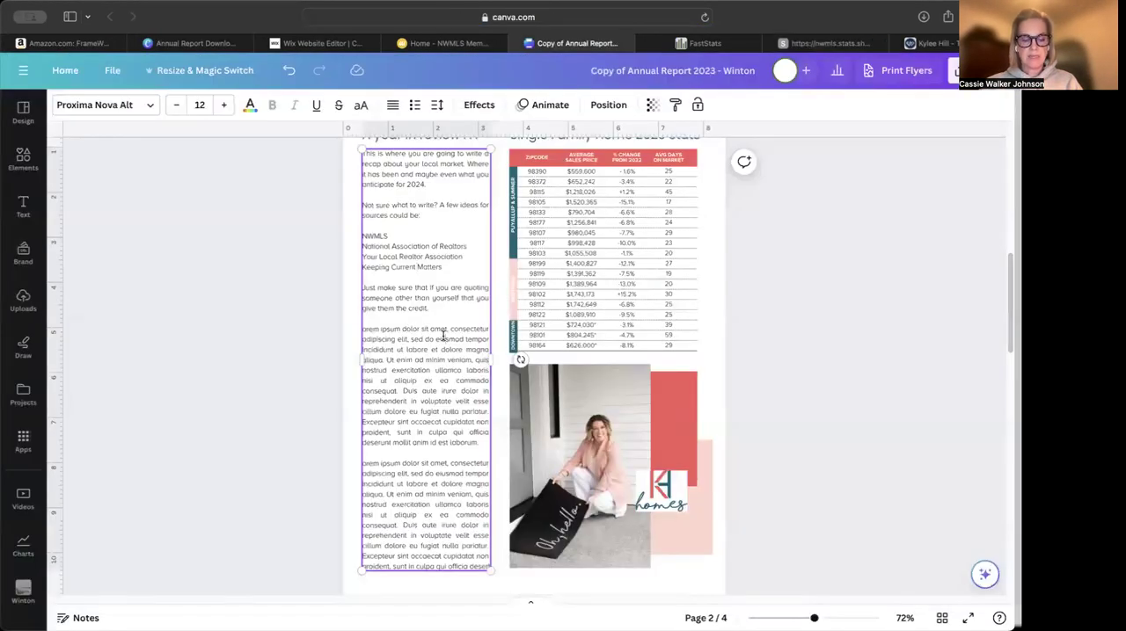
pyautogui.press('super+a')
pyautogui.press('super+v')
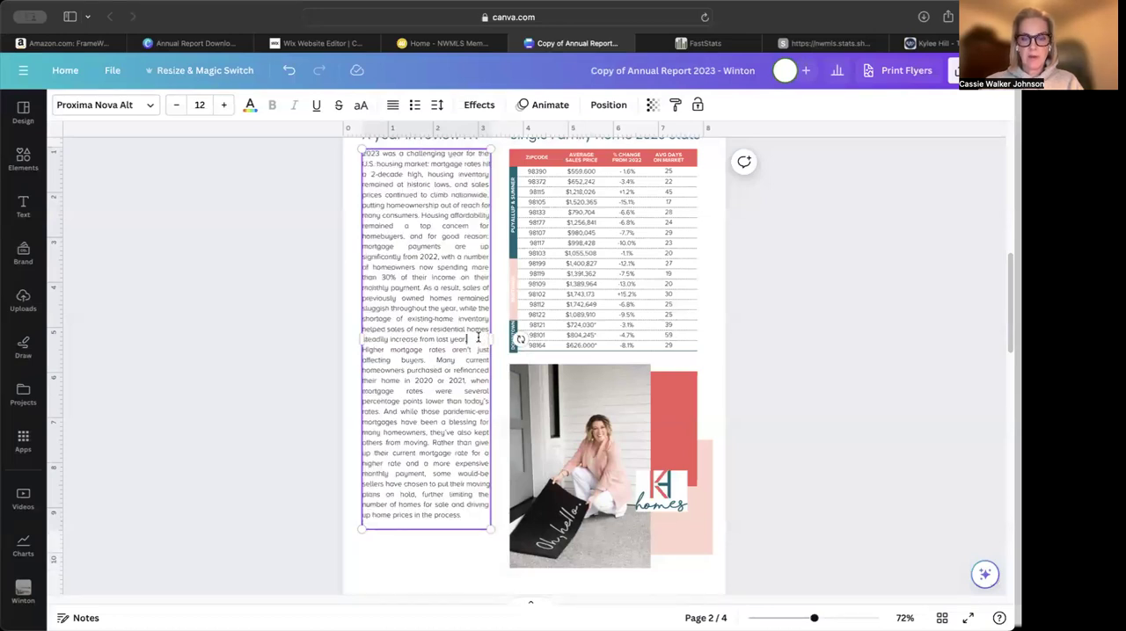
# Separate the two recap paragraphs with a blank line as in the report, and add the credit "NWMLS Annual Report" below them
pyautogui.click(836, 47)
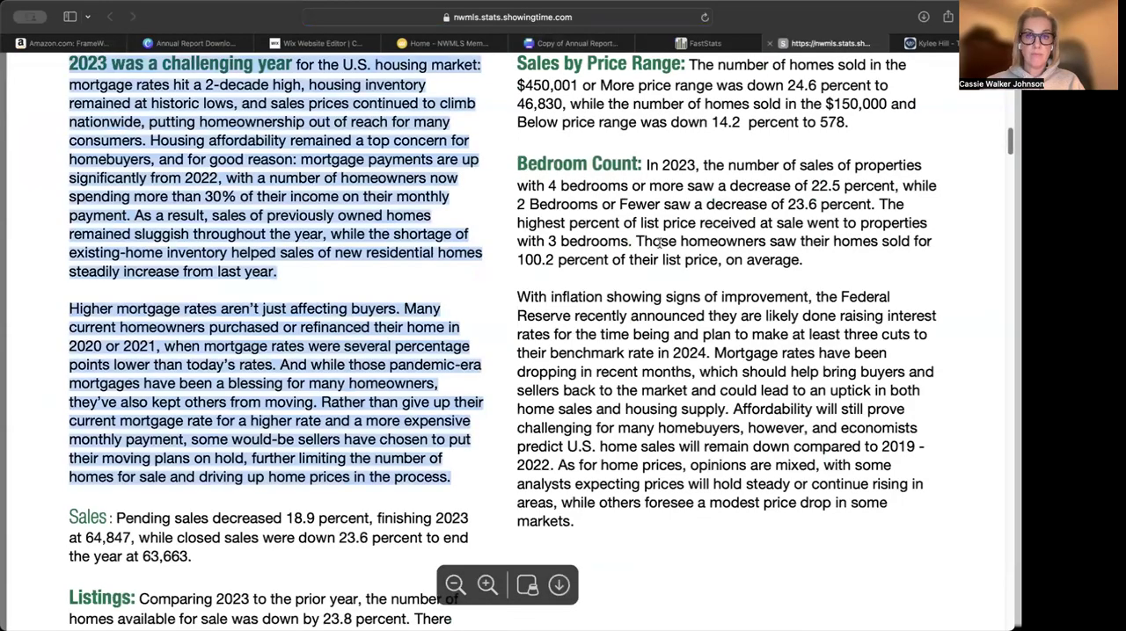
pyautogui.click(552, 45)
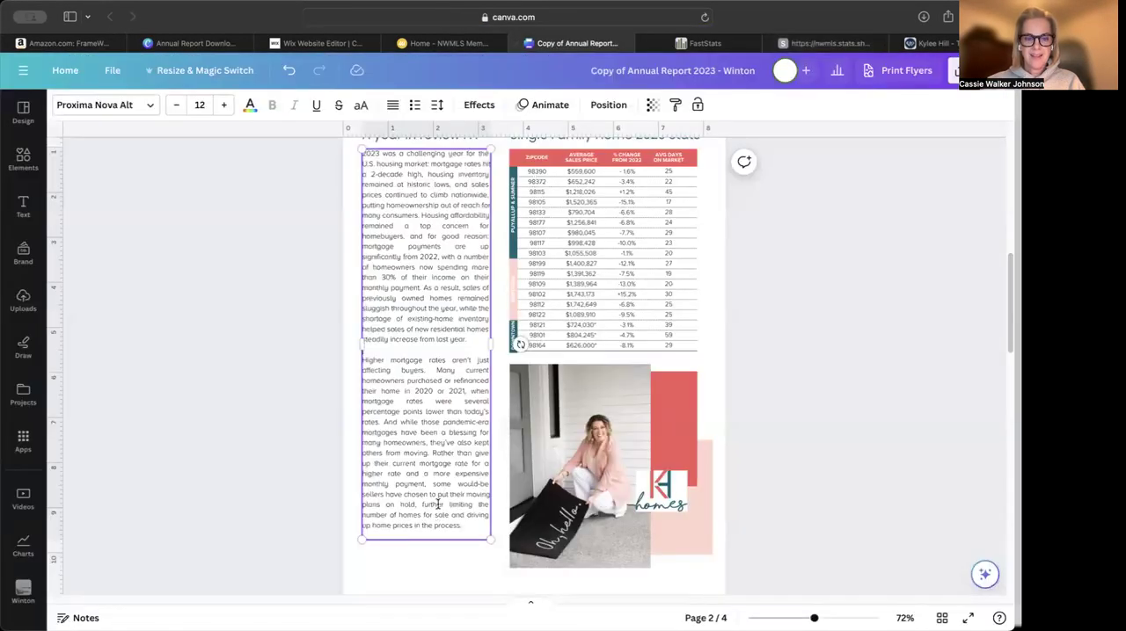
pyautogui.press('Return')
pyautogui.press('Return')
pyautogui.write('WMLS A')
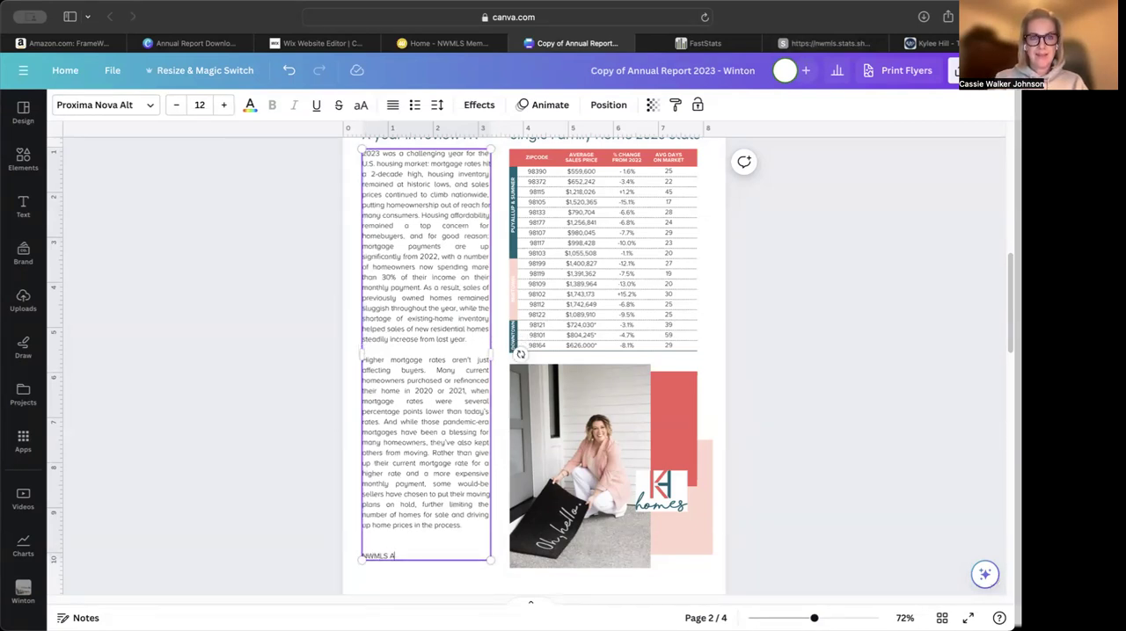
pyautogui.write('WMLS Annual Report')
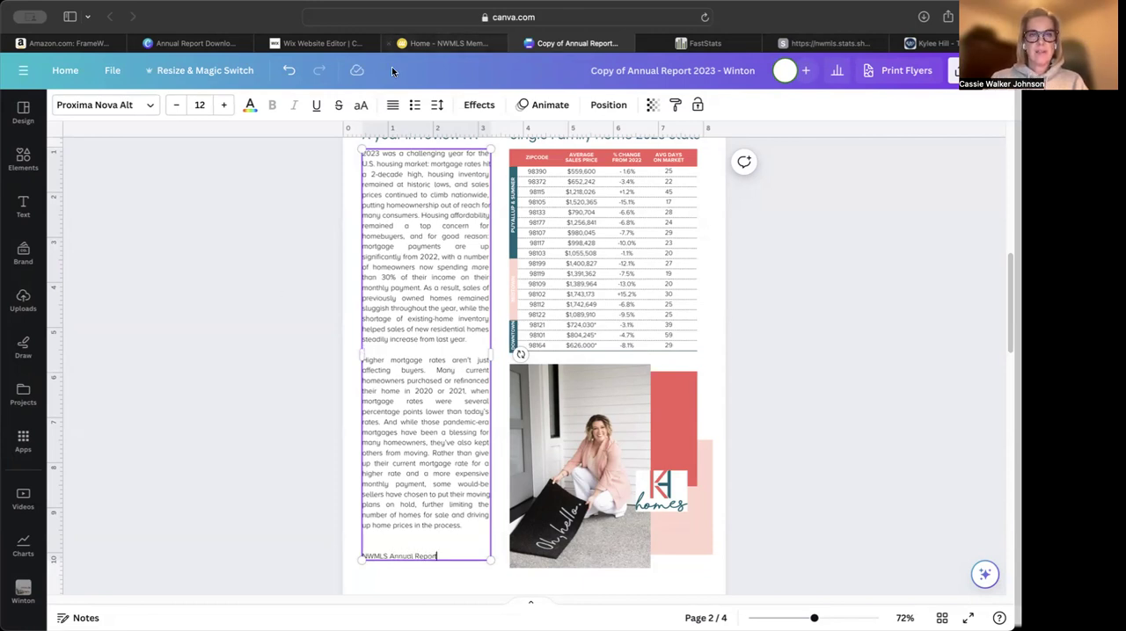
# Right-align the "NWMLS Annual Report" credit line and color it with the brand palette's dark teal
pyautogui.click(392, 104)
pyautogui.click(392, 105)
pyautogui.click(250, 105)
pyautogui.click(70, 317)
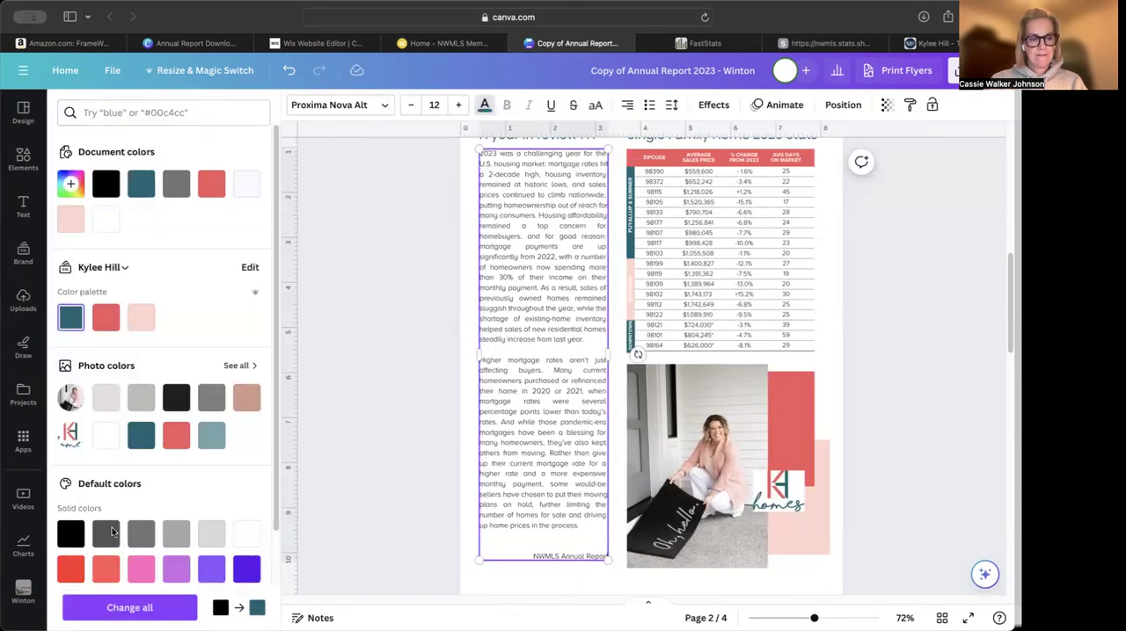
# Set the "NWMLS Annual Report" credit line in Proxima Nova Bold and enclose the two recap paragraphs in quotation marks
pyautogui.tripleClick(540, 559)
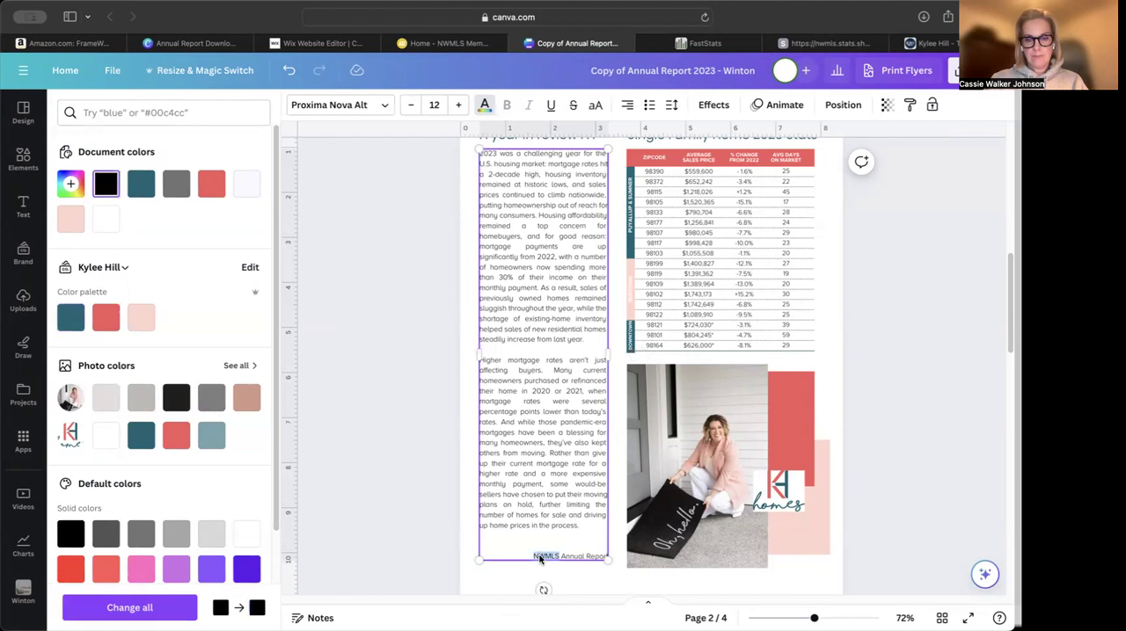
pyautogui.click(356, 104)
pyautogui.click(140, 311)
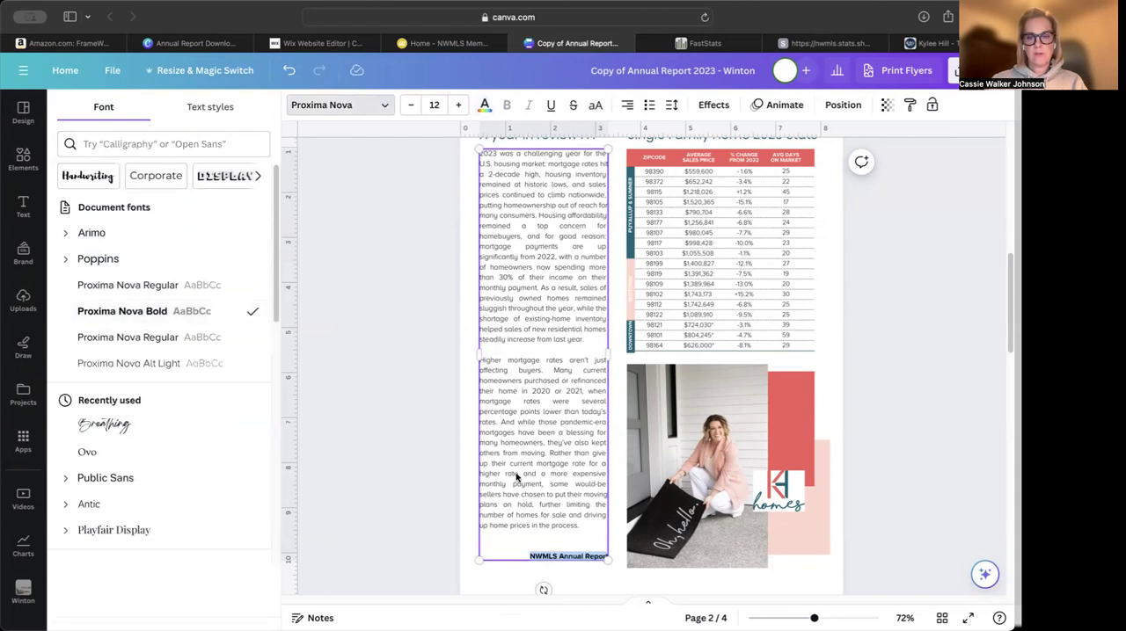
pyautogui.click(585, 527)
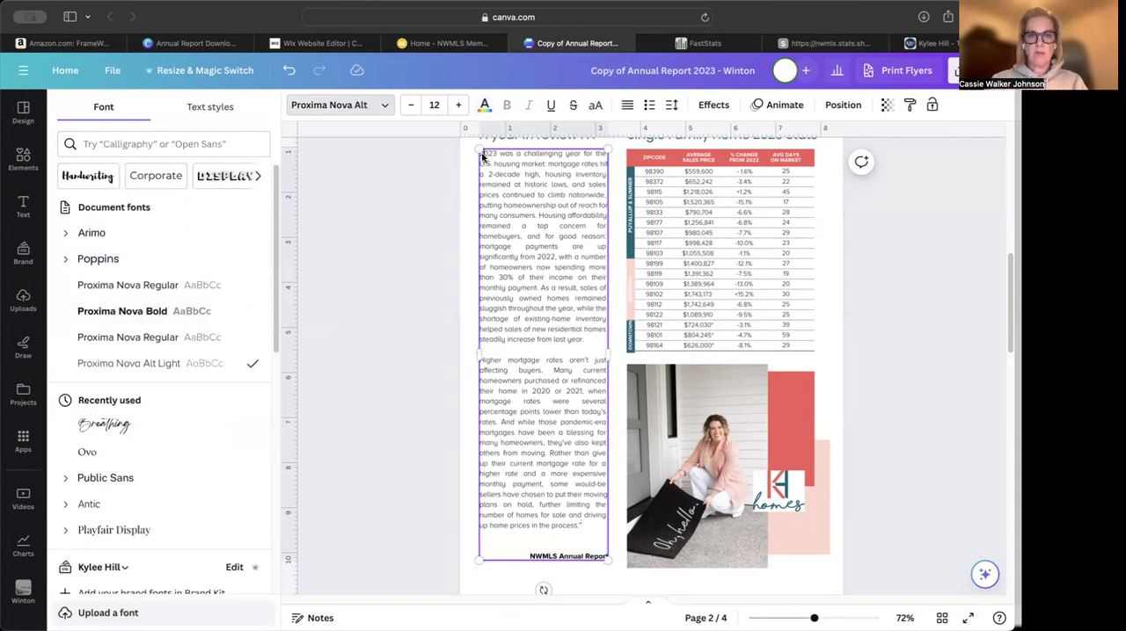
pyautogui.click(480, 154)
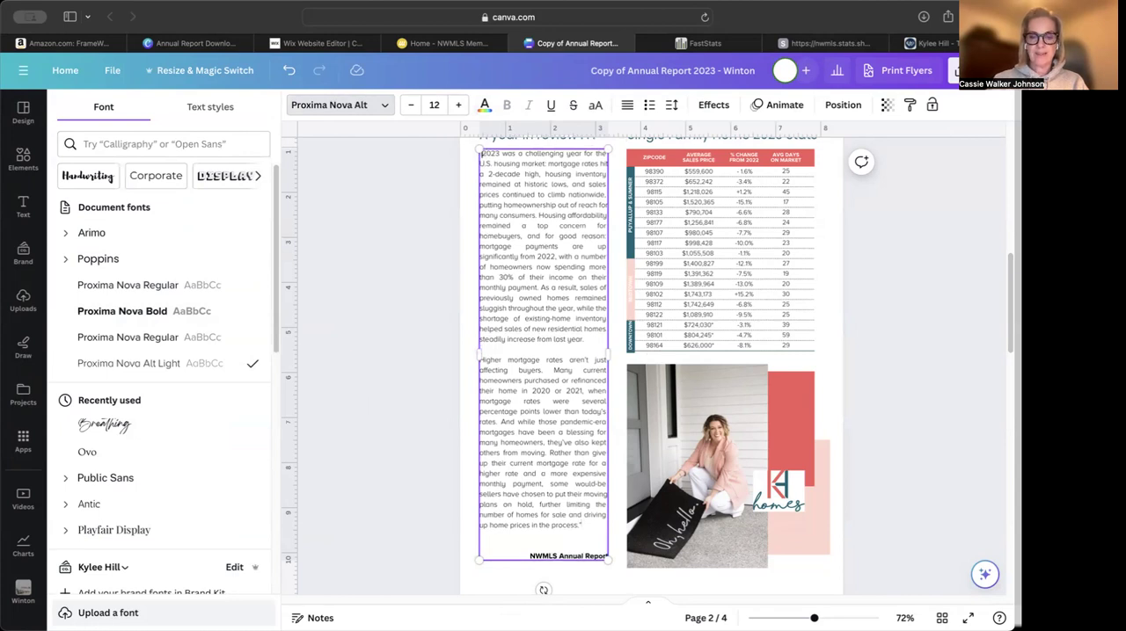
# Color the credit line with the brand palette's dark teal and remove the extra blank line above it
pyautogui.tripleClick(556, 556)
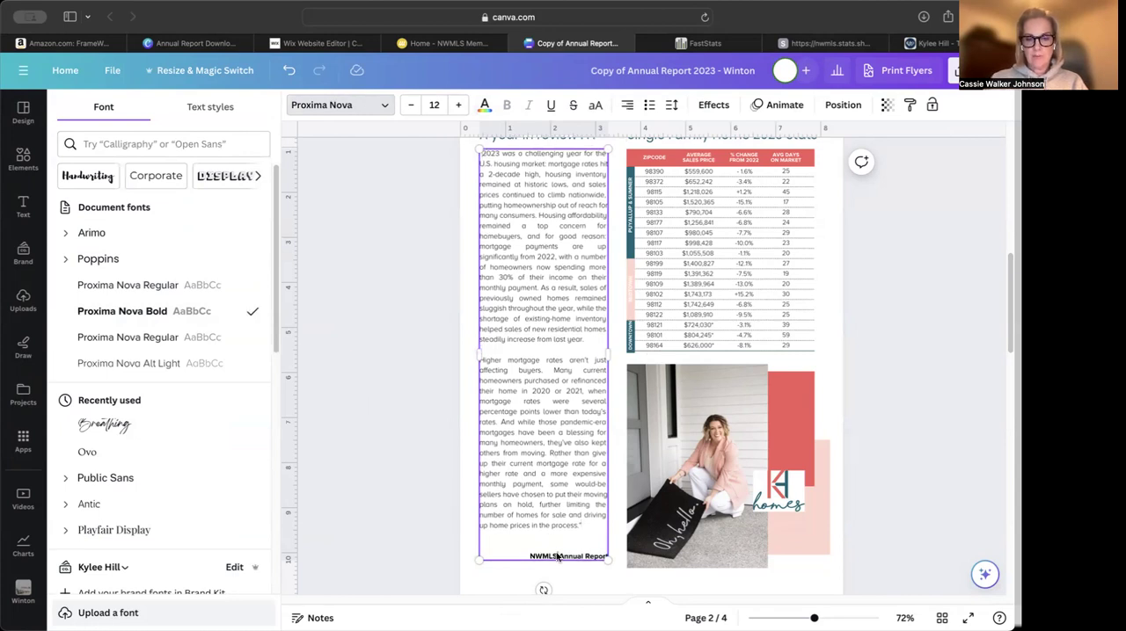
pyautogui.click(483, 104)
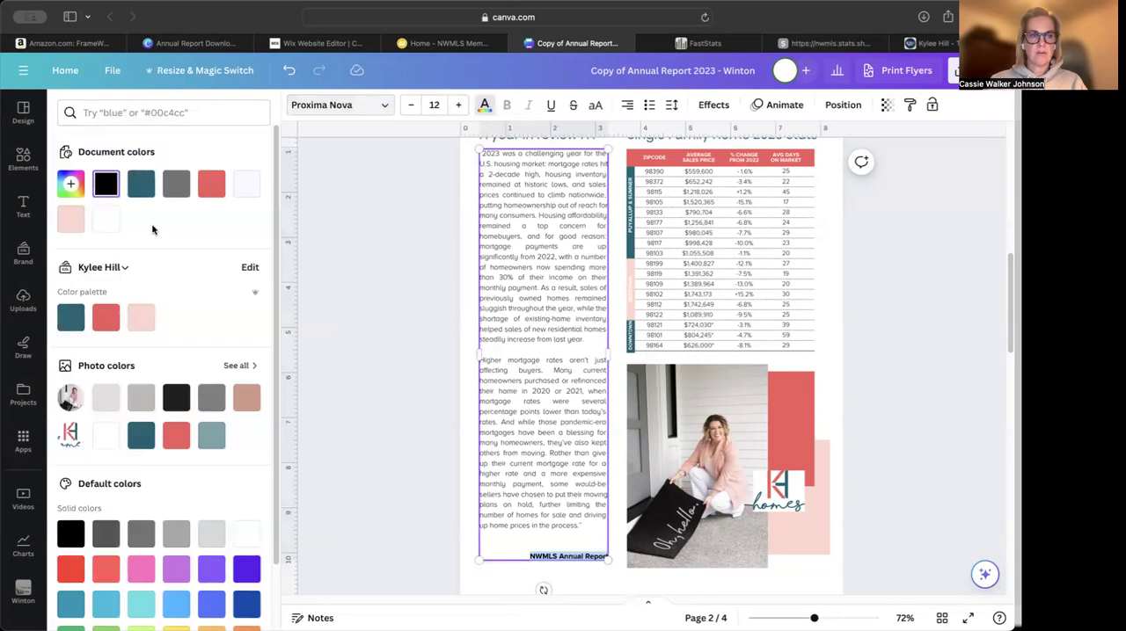
pyautogui.click(538, 544)
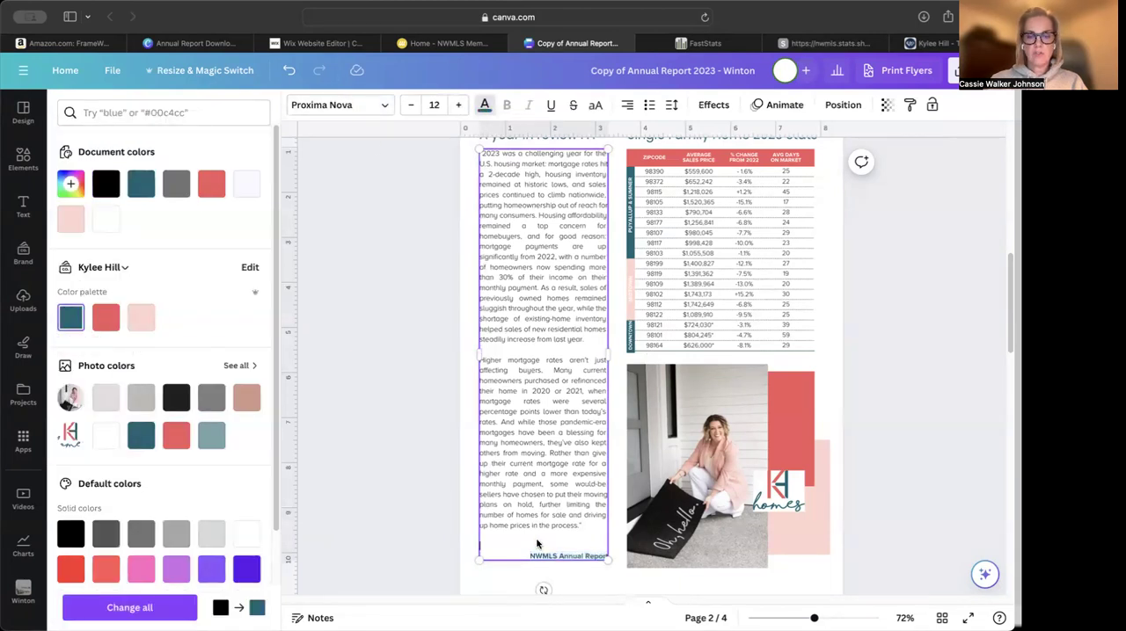
pyautogui.press('BackSpace')
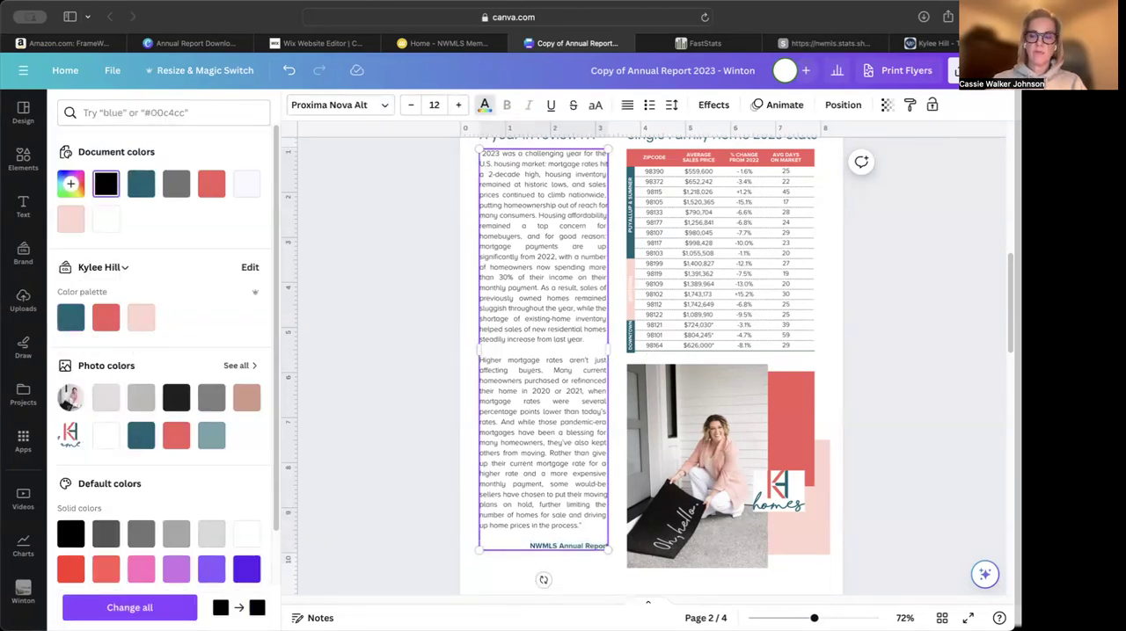
pyautogui.click(922, 429)
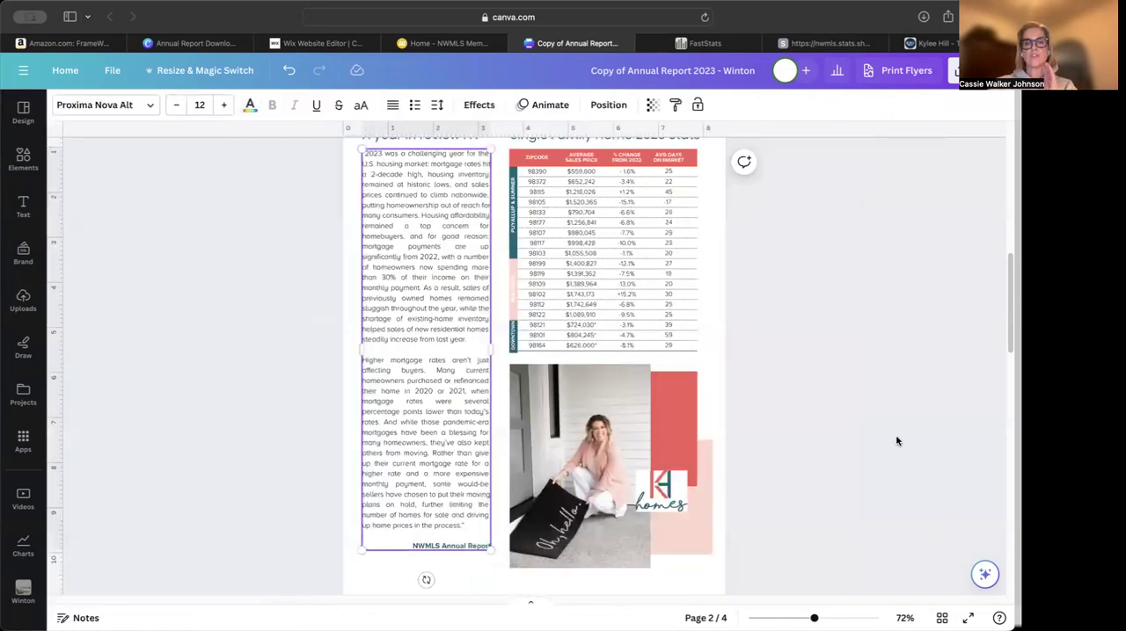
# Shift all elements on page 2 together slightly to the left on the page
pyautogui.scroll(-1, 878, 434)
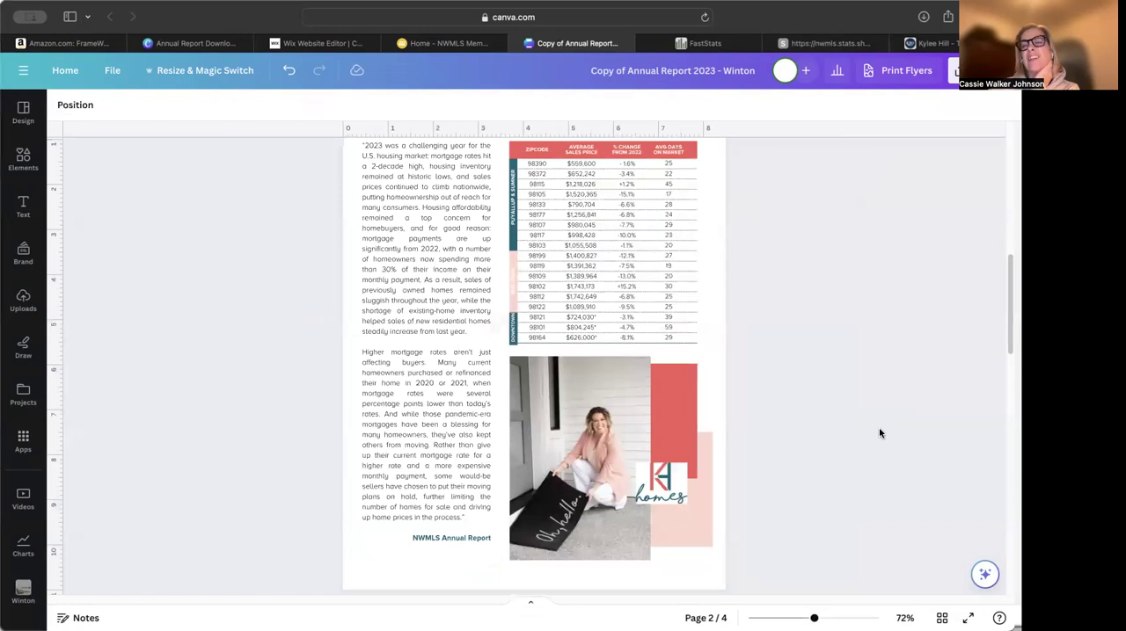
pyautogui.scroll(-1, 269, 398)
pyautogui.scroll(2, 269, 399)
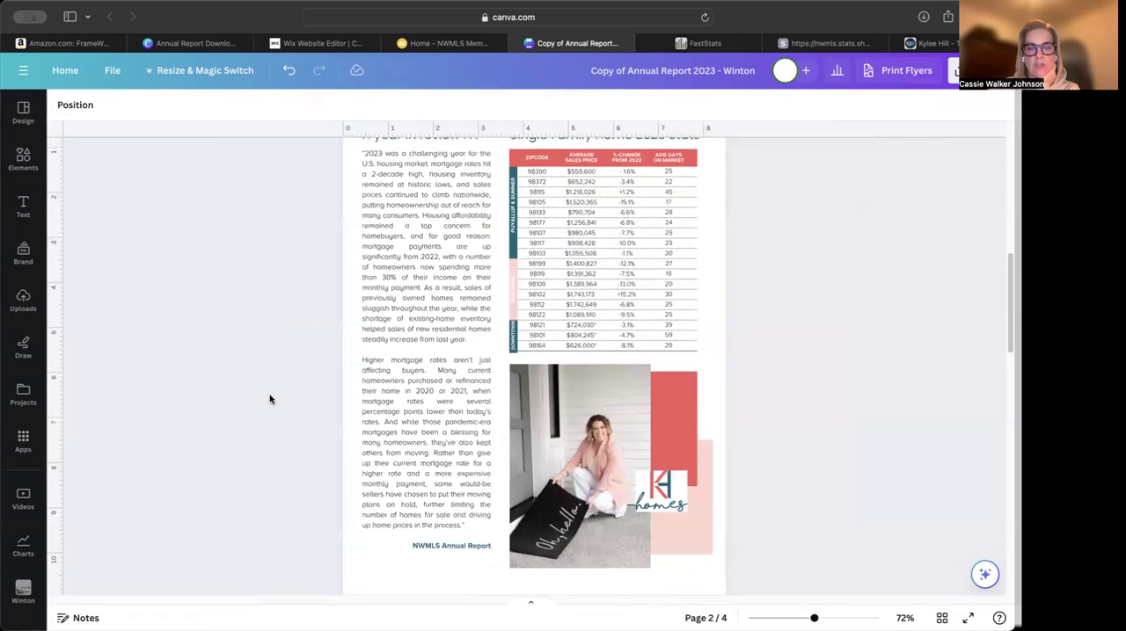
pyautogui.scroll(3, 269, 399)
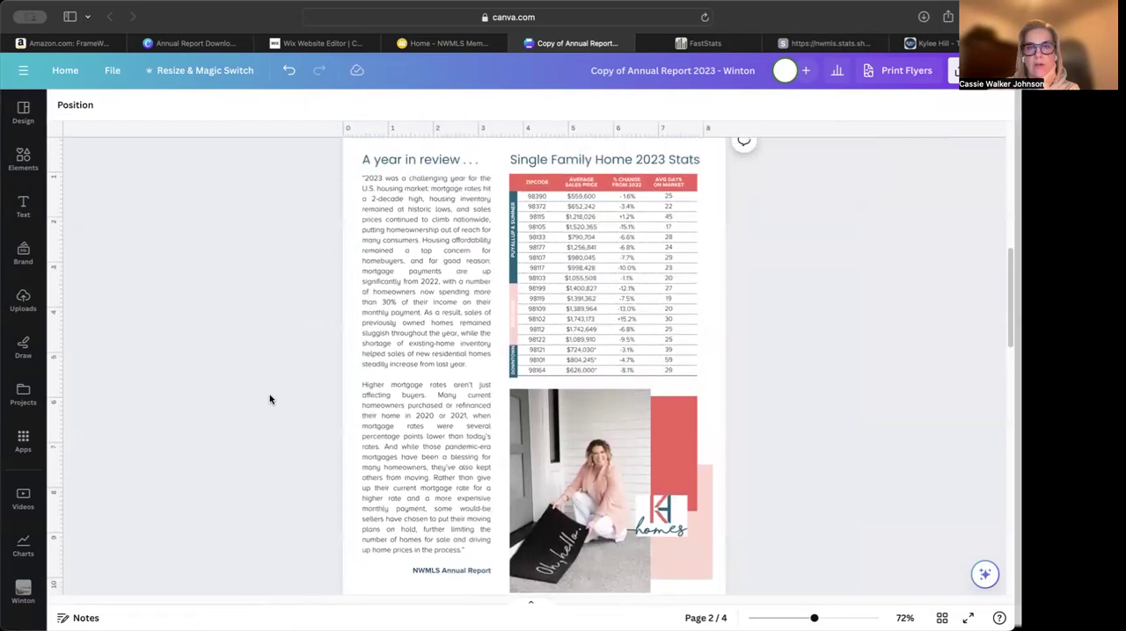
pyautogui.scroll(3, 271, 400)
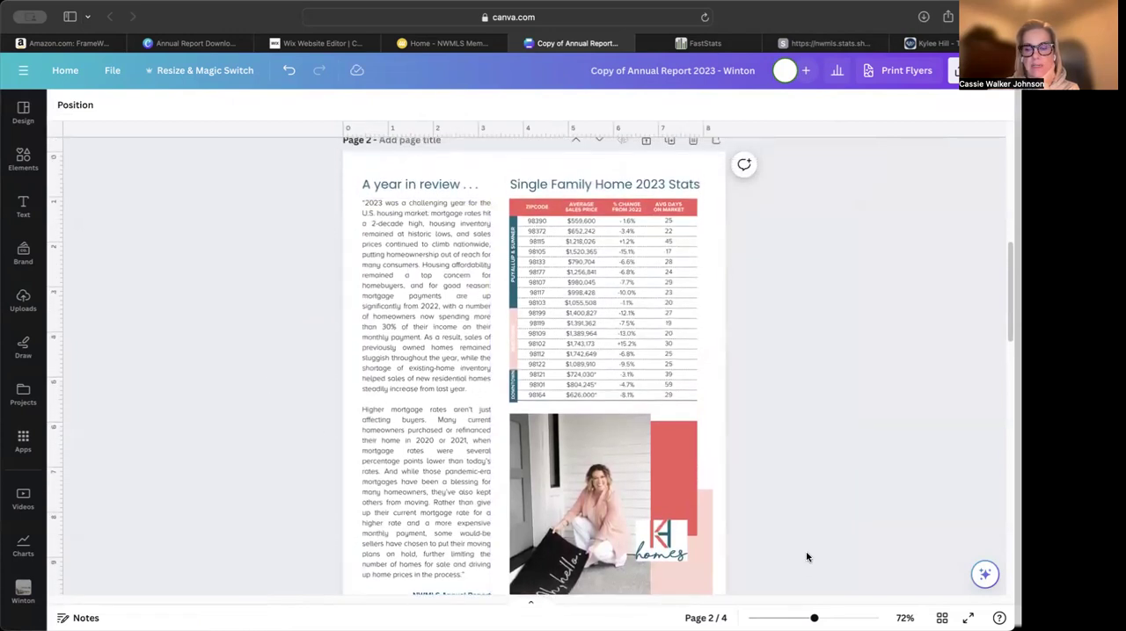
pyautogui.moveTo(813, 618); pyautogui.dragTo(797, 618)
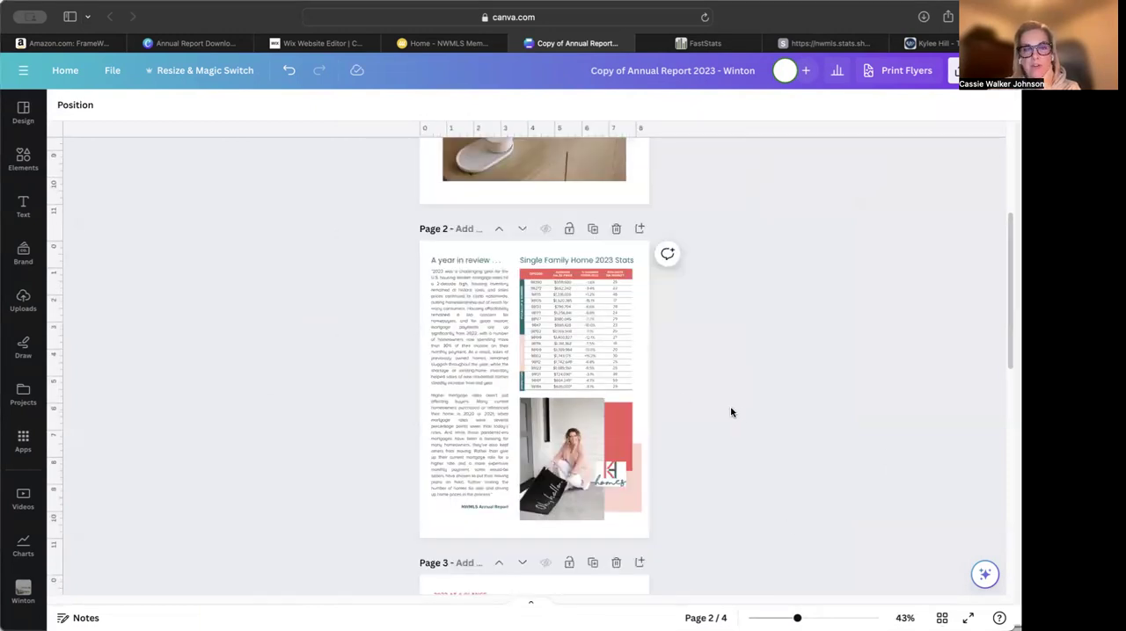
pyautogui.click(467, 526)
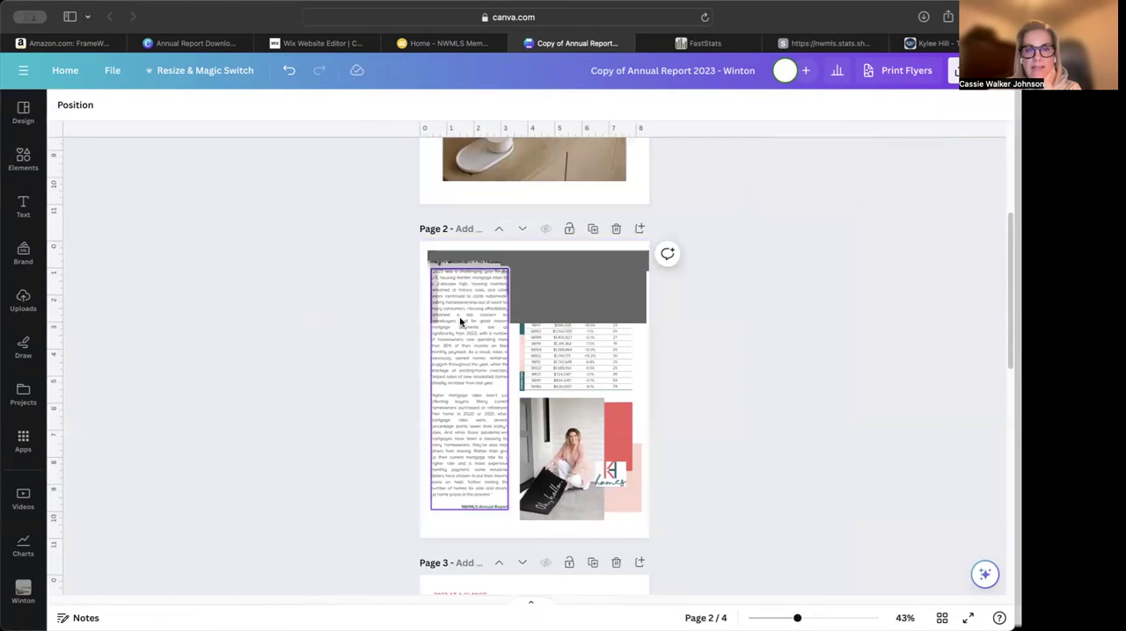
pyautogui.moveTo(401, 247); pyautogui.dragTo(686, 542)
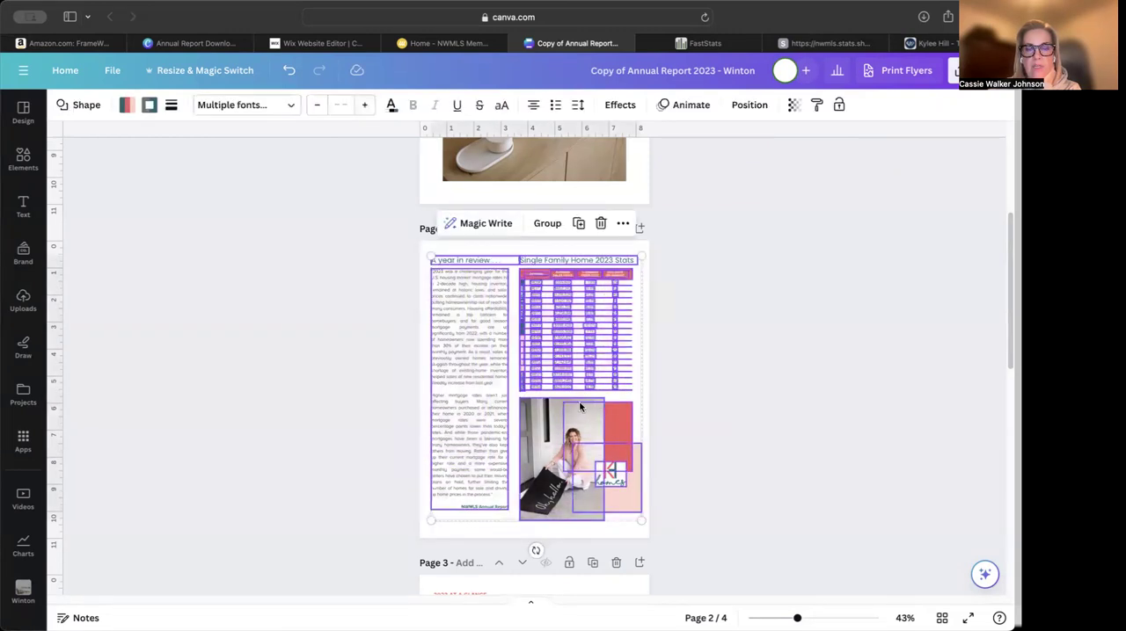
pyautogui.moveTo(575, 400); pyautogui.dragTo(572, 399)
pyautogui.click(770, 435)
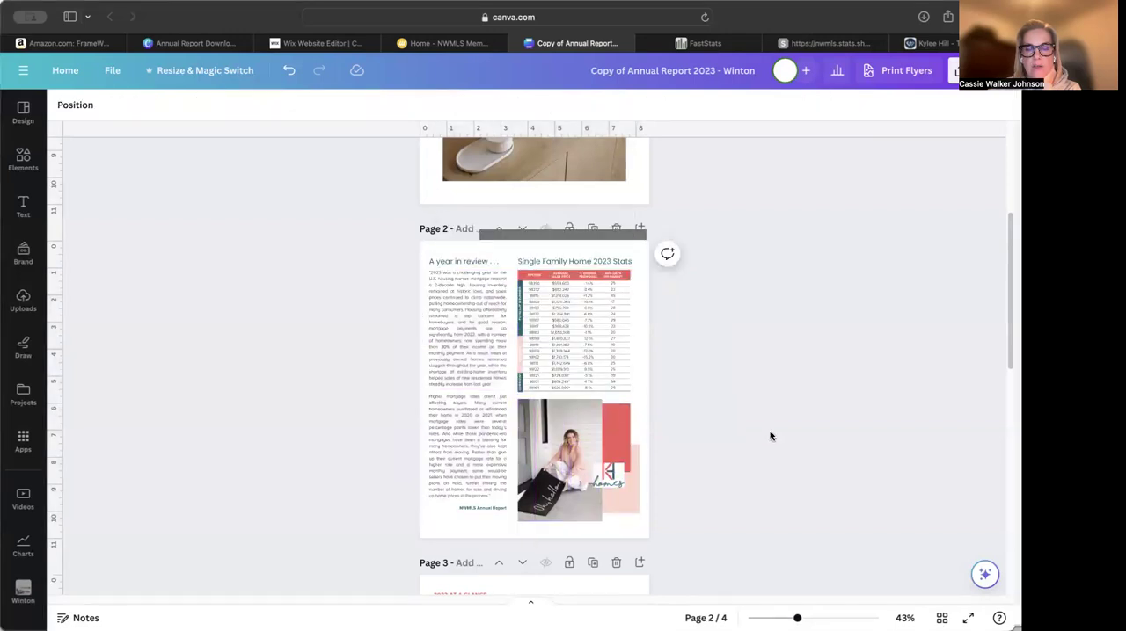
# Move the "A year in review" page behind the Pierce County numbers page in the grid view, and reopen the cover page
pyautogui.scroll(-5, 770, 435)
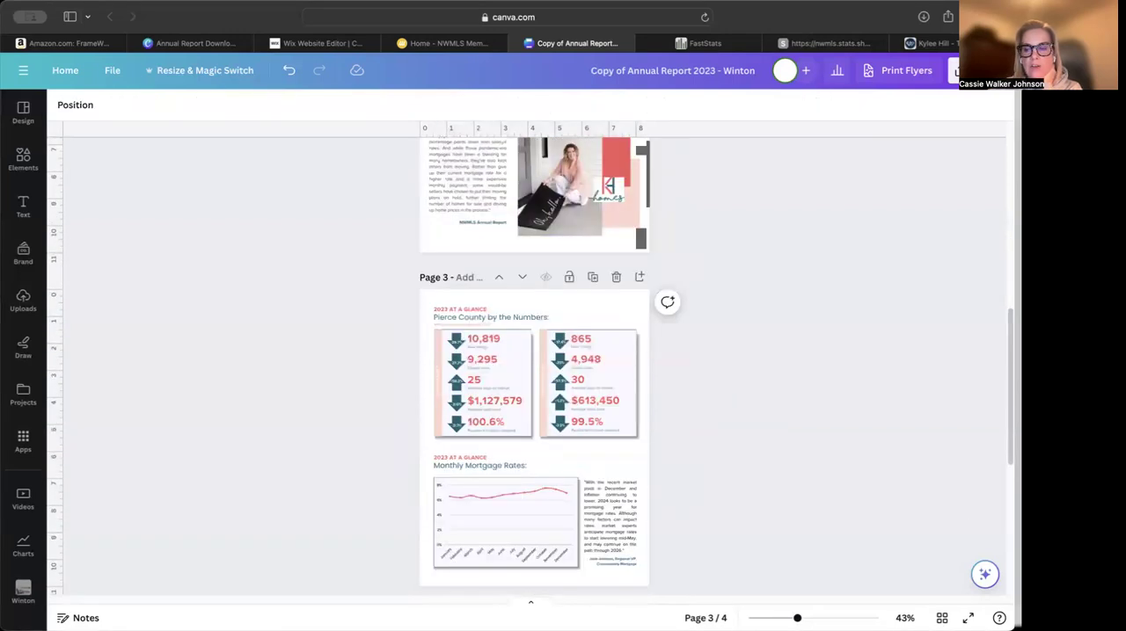
pyautogui.click(941, 618)
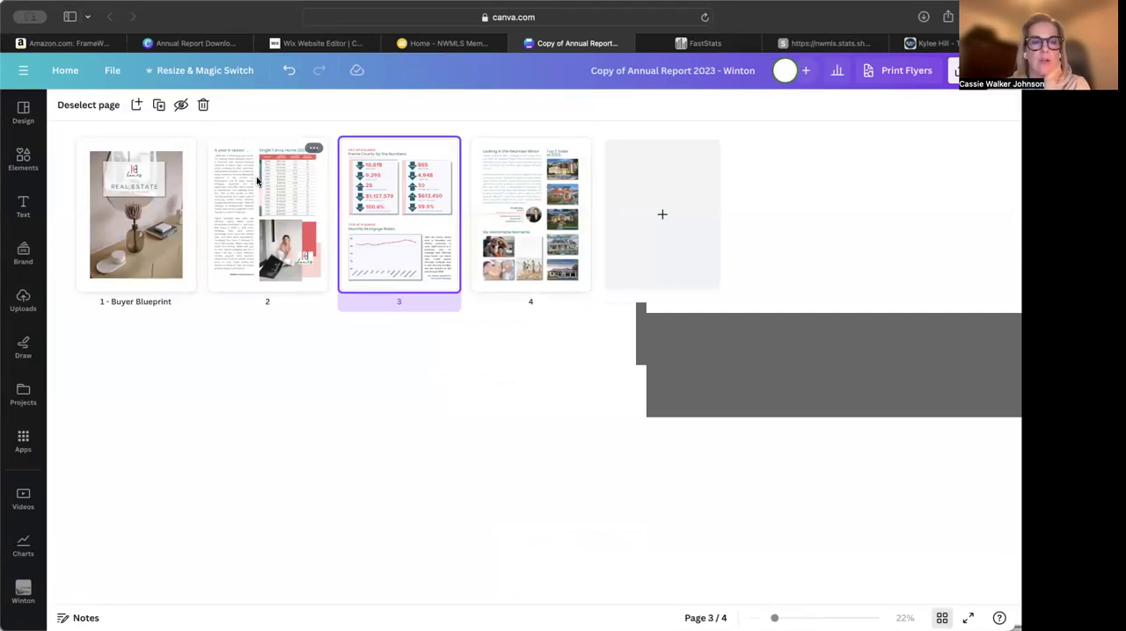
pyautogui.moveTo(257, 180); pyautogui.dragTo(451, 184)
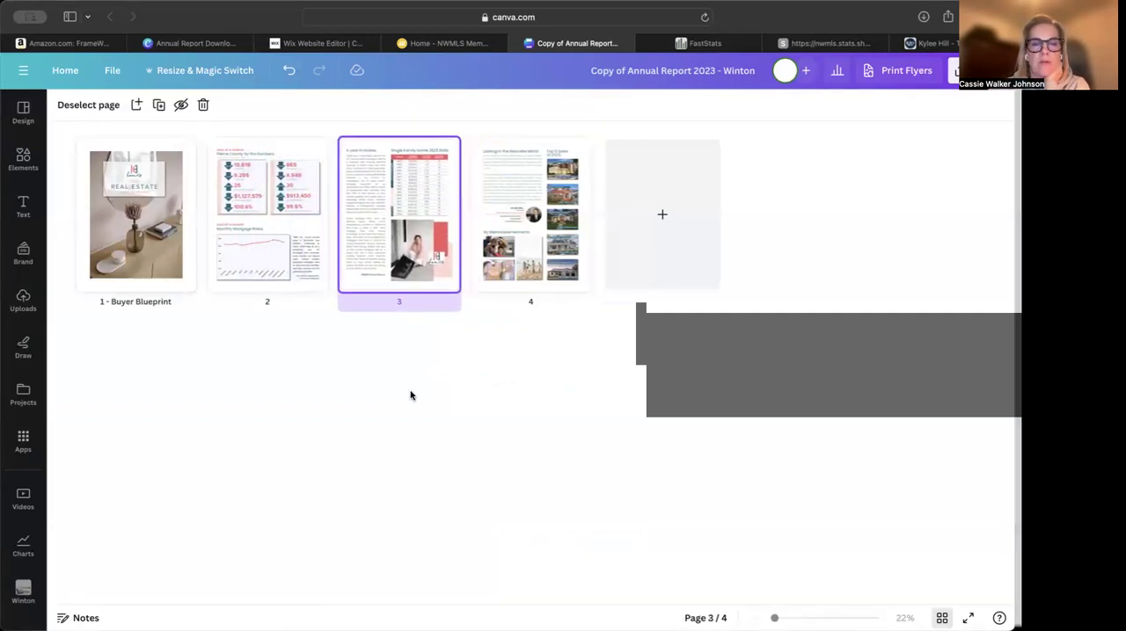
pyautogui.doubleClick(152, 233)
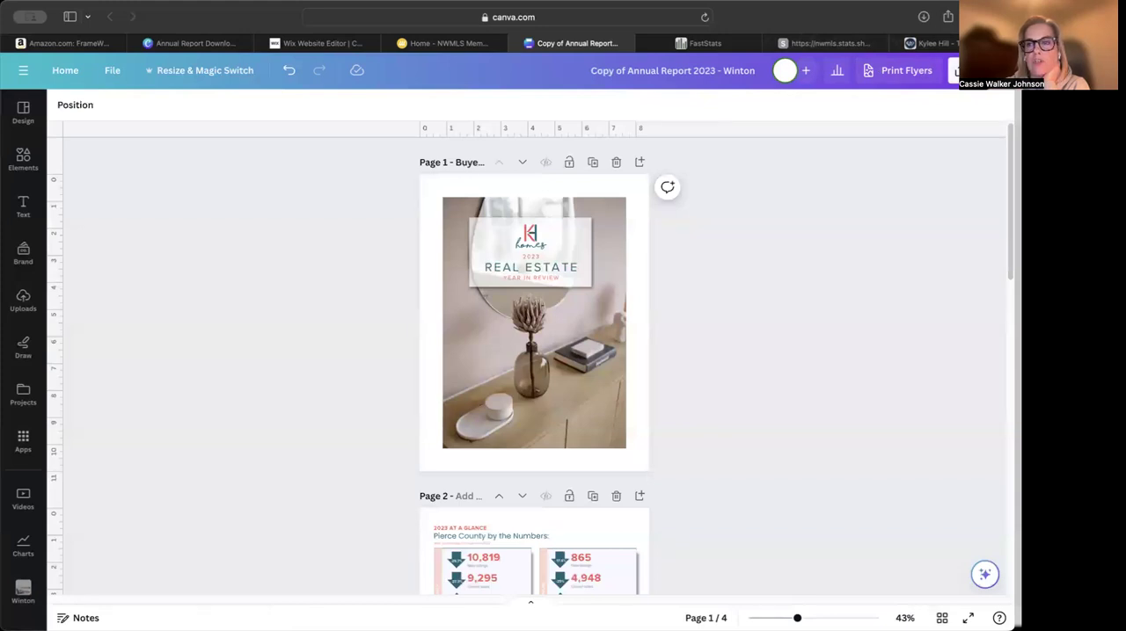
# Examine the options for publishing the design as a brand template, including the folders it can be added to
pyautogui.click(957, 70)
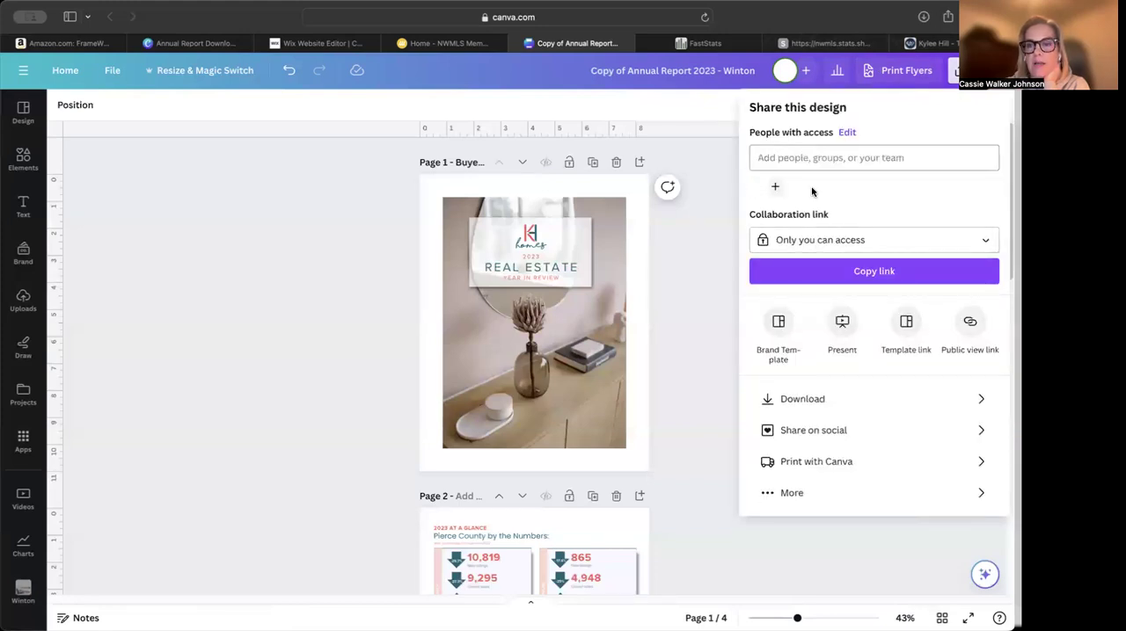
pyautogui.click(777, 334)
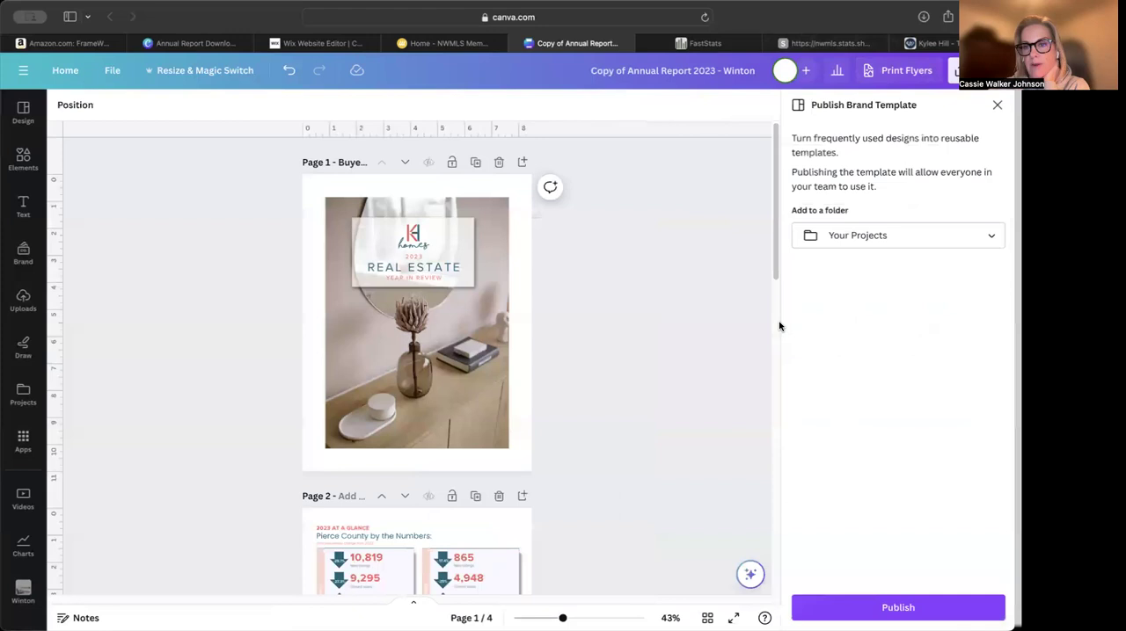
pyautogui.click(915, 241)
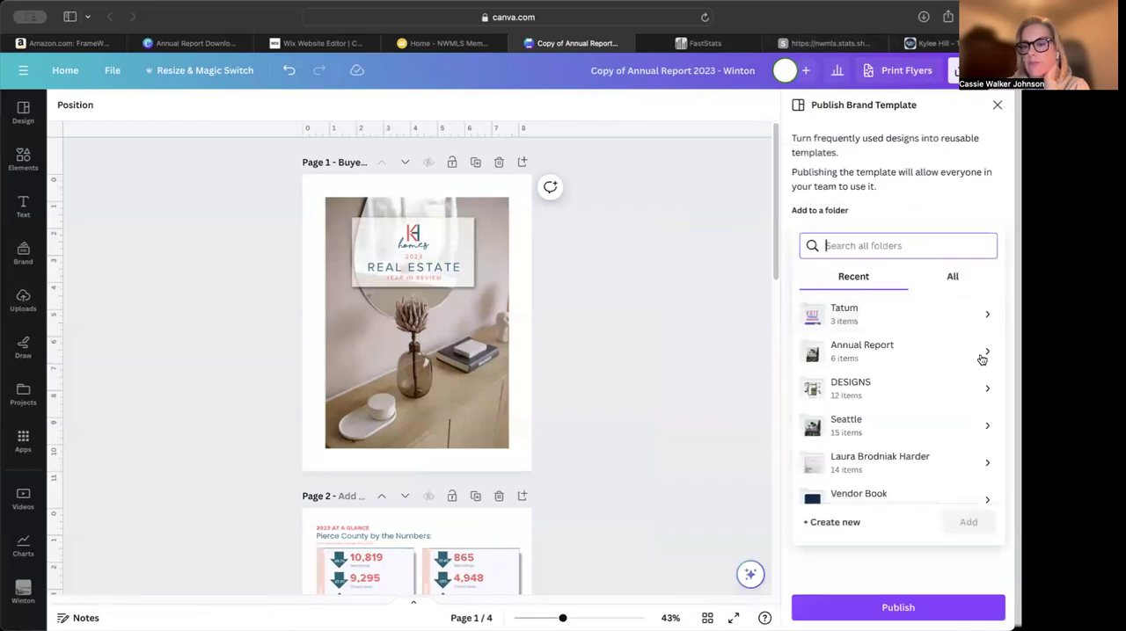
pyautogui.click(997, 106)
# Review the download settings for all four pages, comparing the PDF Standard and PDF Print file types
pyautogui.click(955, 71)
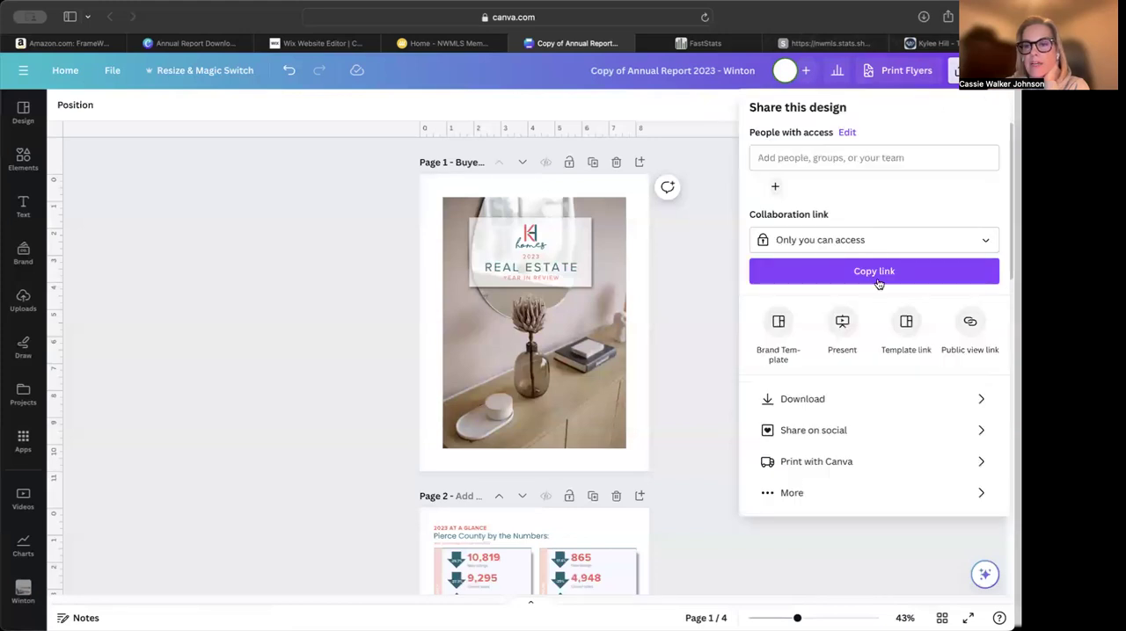
pyautogui.click(814, 397)
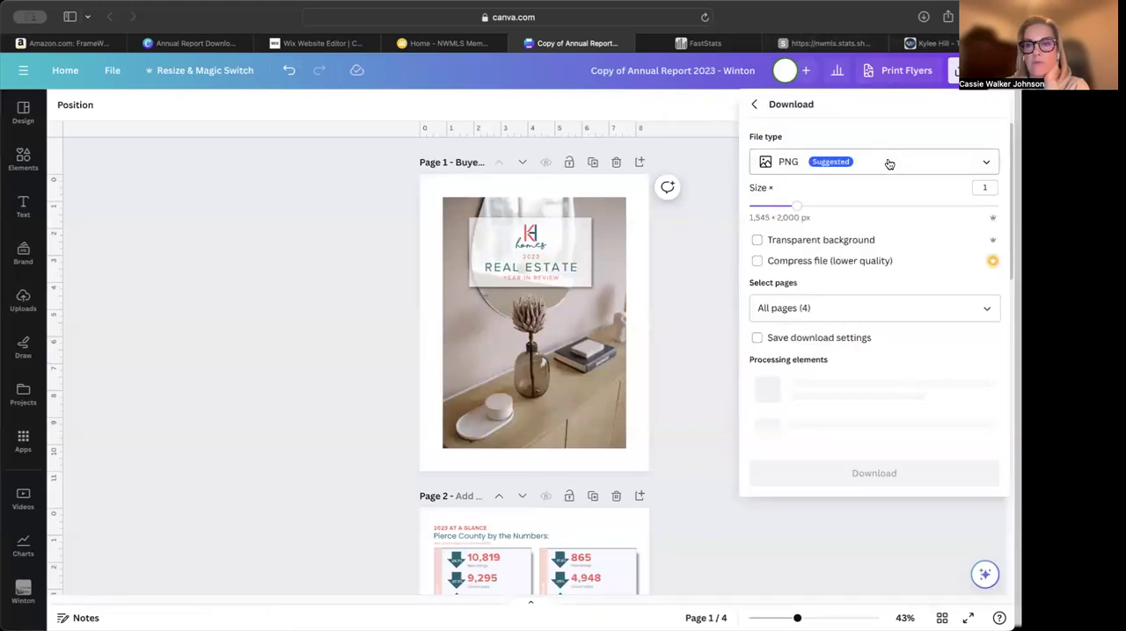
pyautogui.click(888, 164)
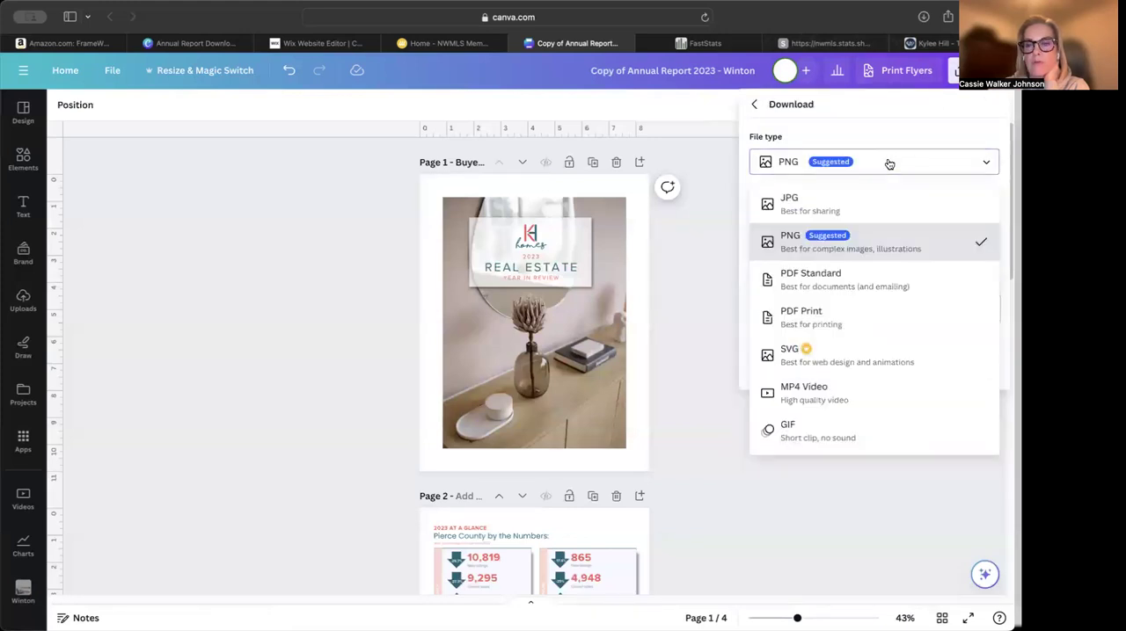
pyautogui.click(854, 280)
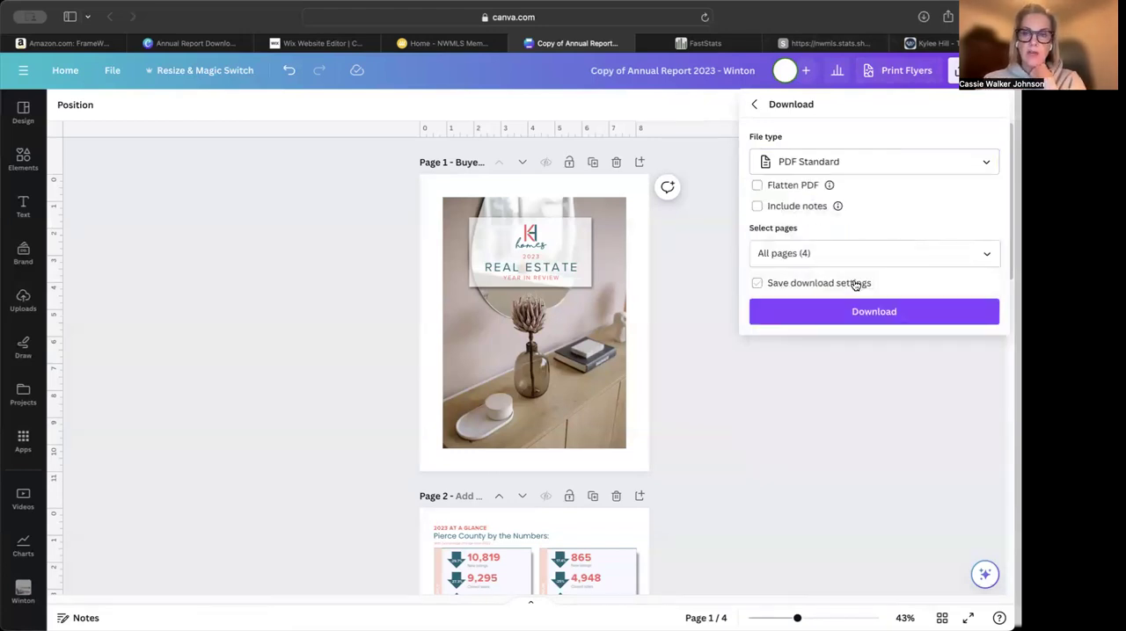
pyautogui.click(854, 163)
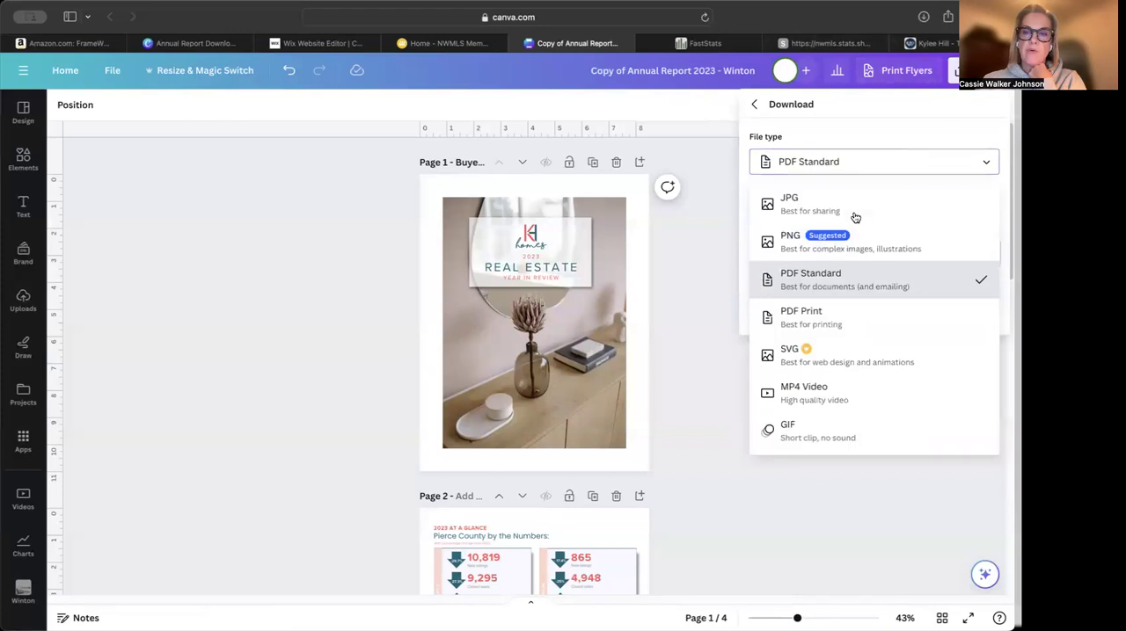
pyautogui.click(839, 320)
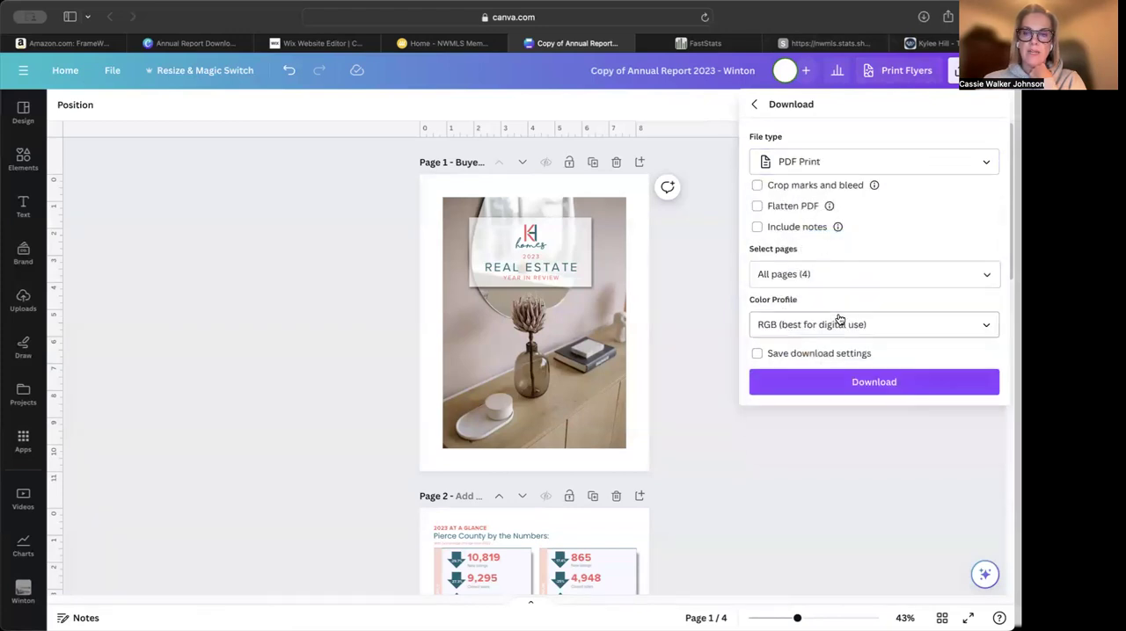
pyautogui.click(896, 167)
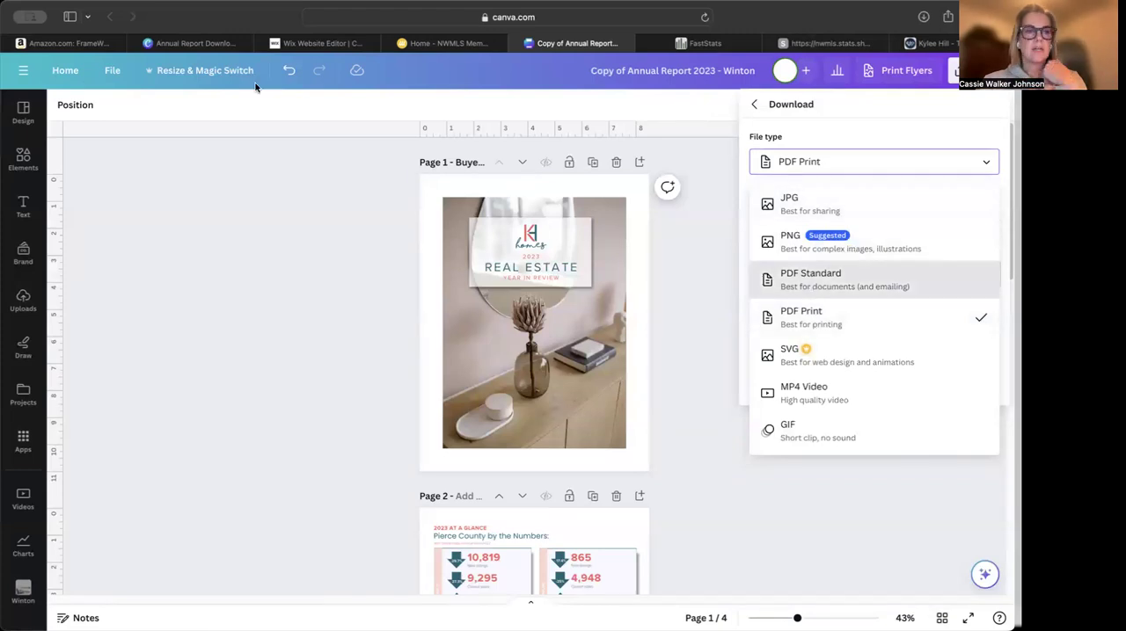
pyautogui.click(329, 187)
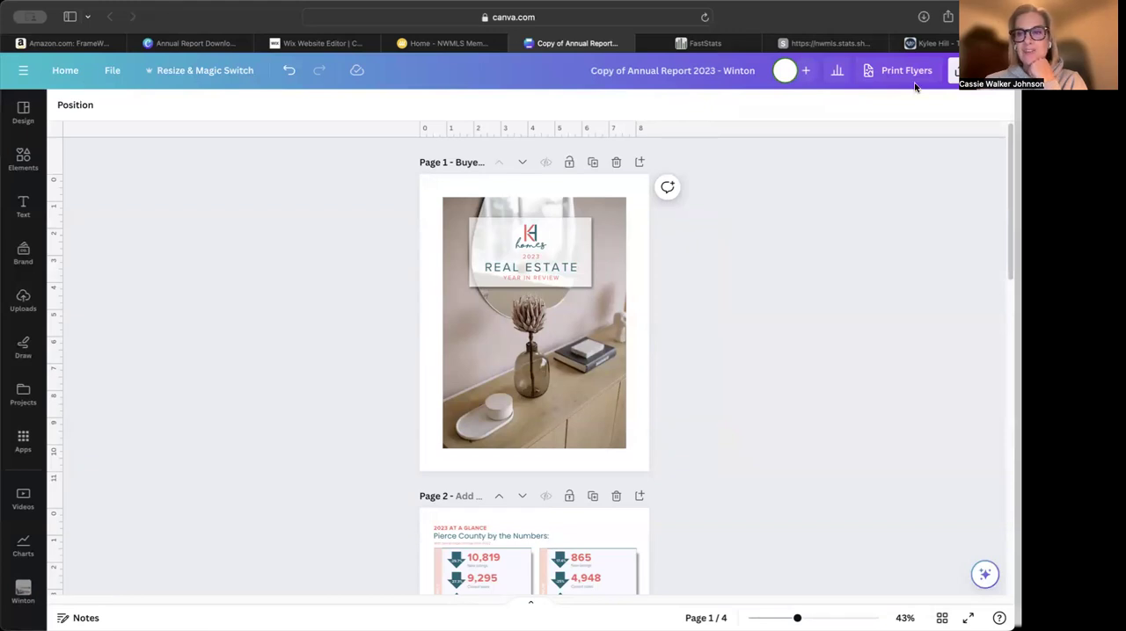